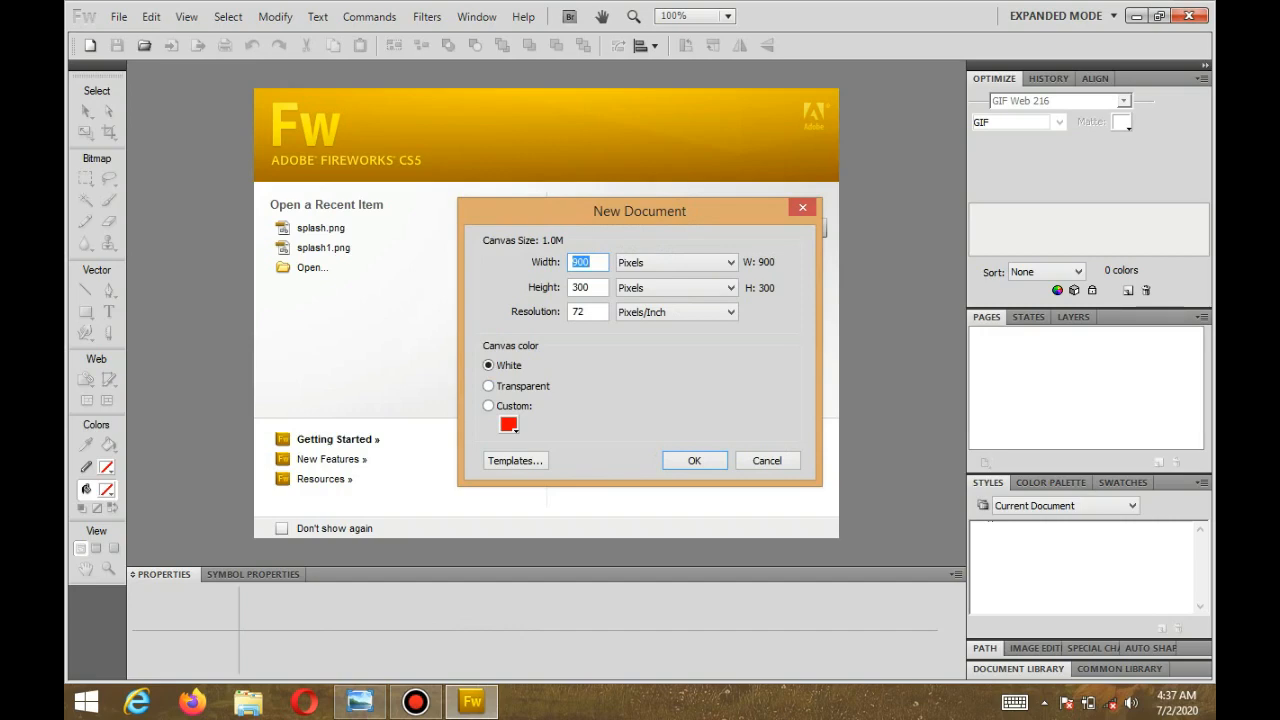
Step: Review the new document's width value and the measurement units available for it
{"action": "left_click", "coordinate": [590, 262]}
{"action": "left_click_drag", "start_coordinate": [590, 262], "coordinate": [571, 262]}
{"action": "left_click", "coordinate": [676, 262]}
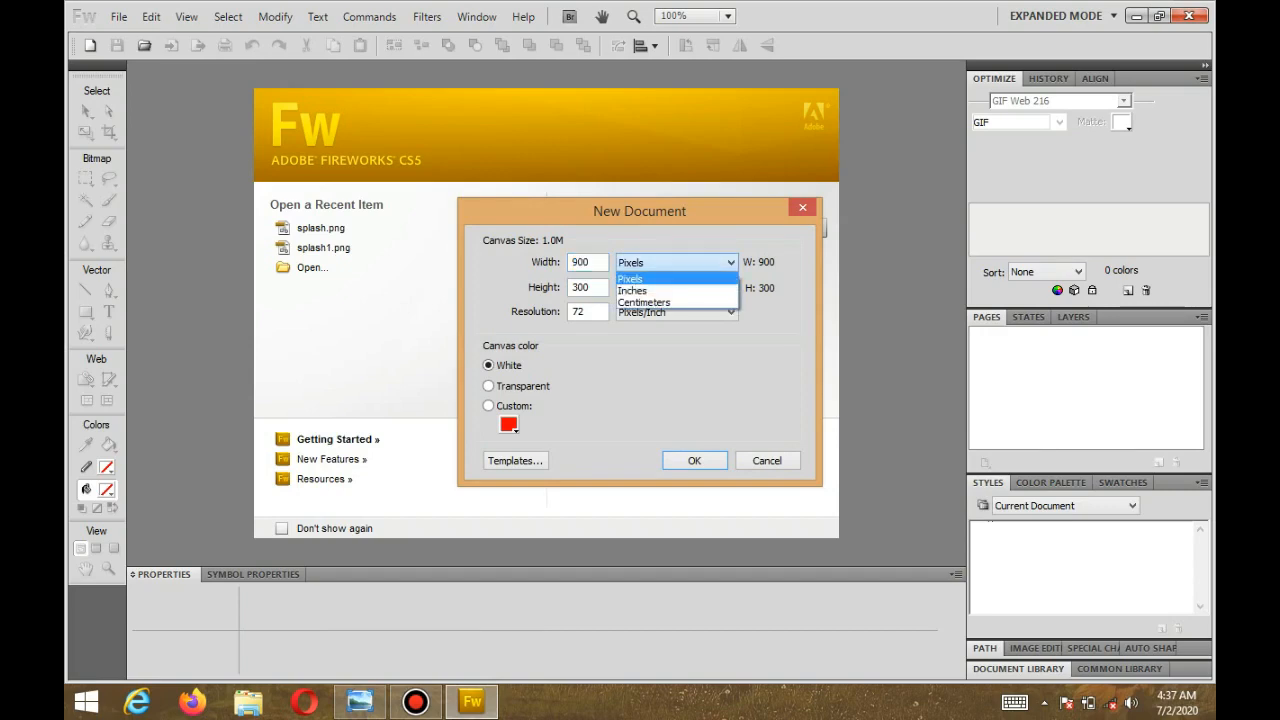
{"action": "key", "text": "Escape"}
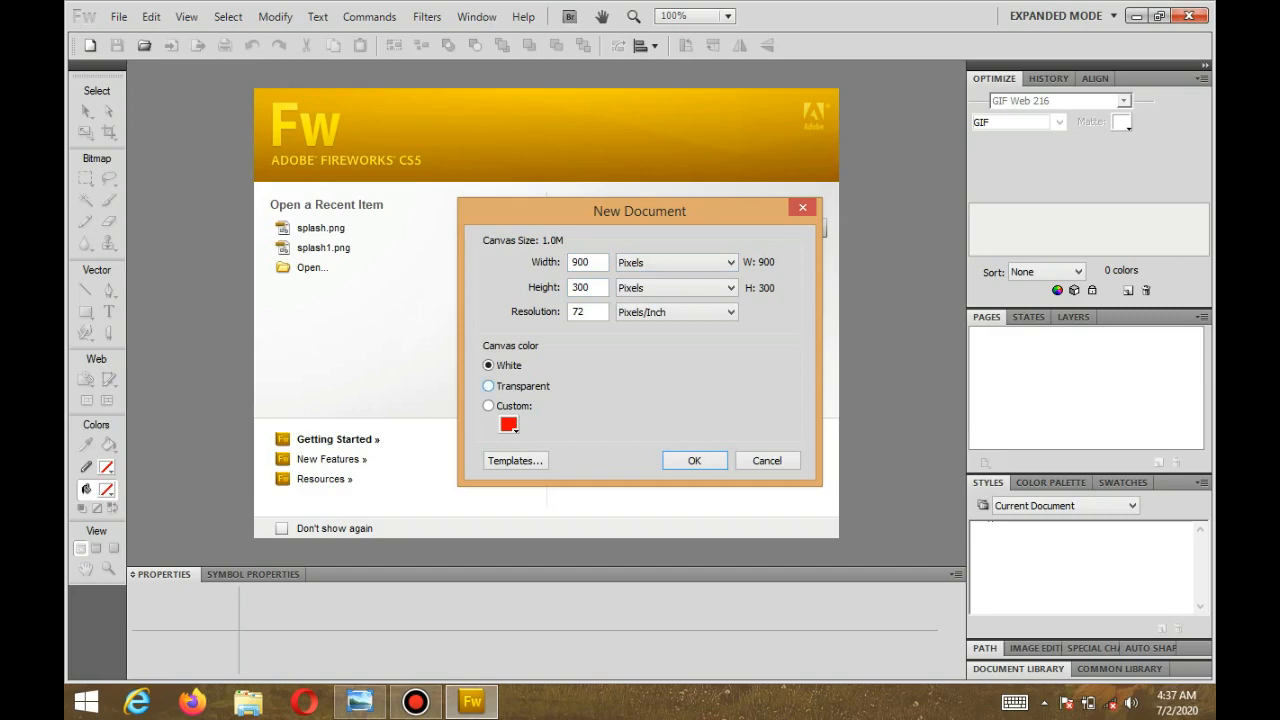
Step: Try the transparent, white and custom canvas colour options, picking light grey #D6D6D6 as the custom colour
{"action": "left_click", "coordinate": [488, 386]}
{"action": "left_click", "coordinate": [488, 365]}
{"action": "left_click", "coordinate": [488, 386]}
{"action": "left_click", "coordinate": [488, 365]}
{"action": "left_click", "coordinate": [488, 405]}
{"action": "left_click", "coordinate": [508, 425]}
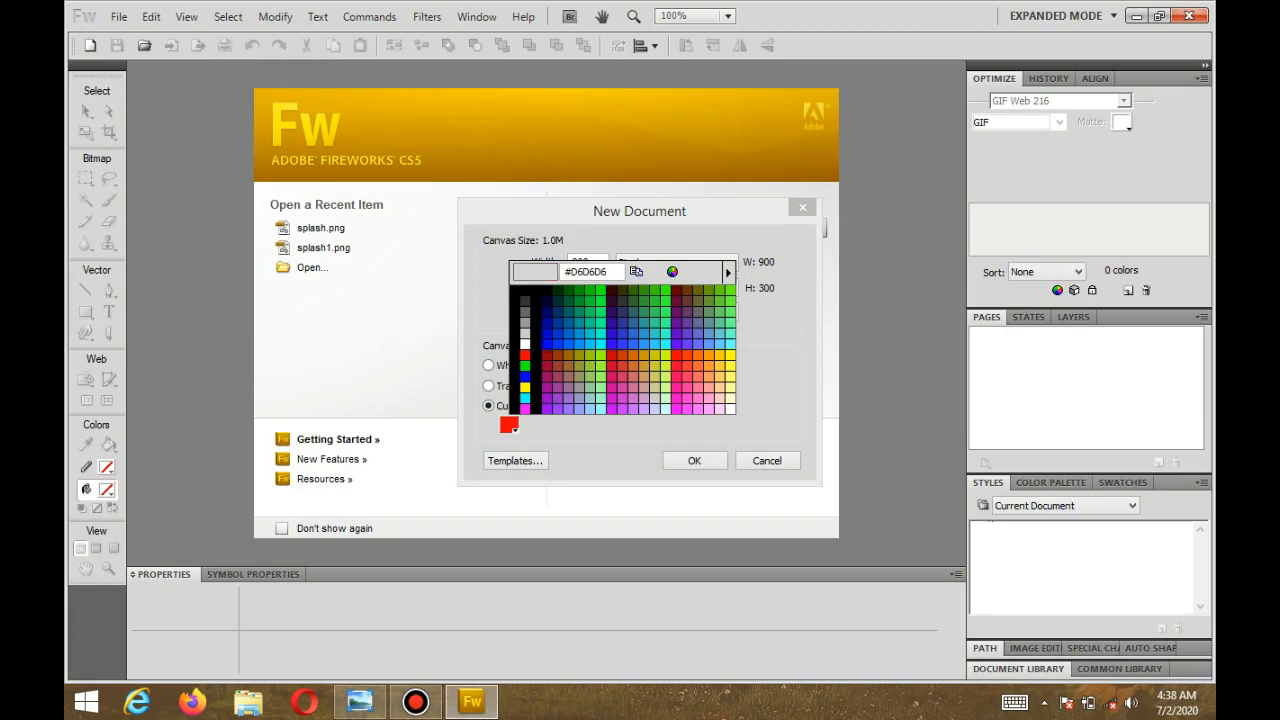
{"action": "left_click", "coordinate": [501, 380]}
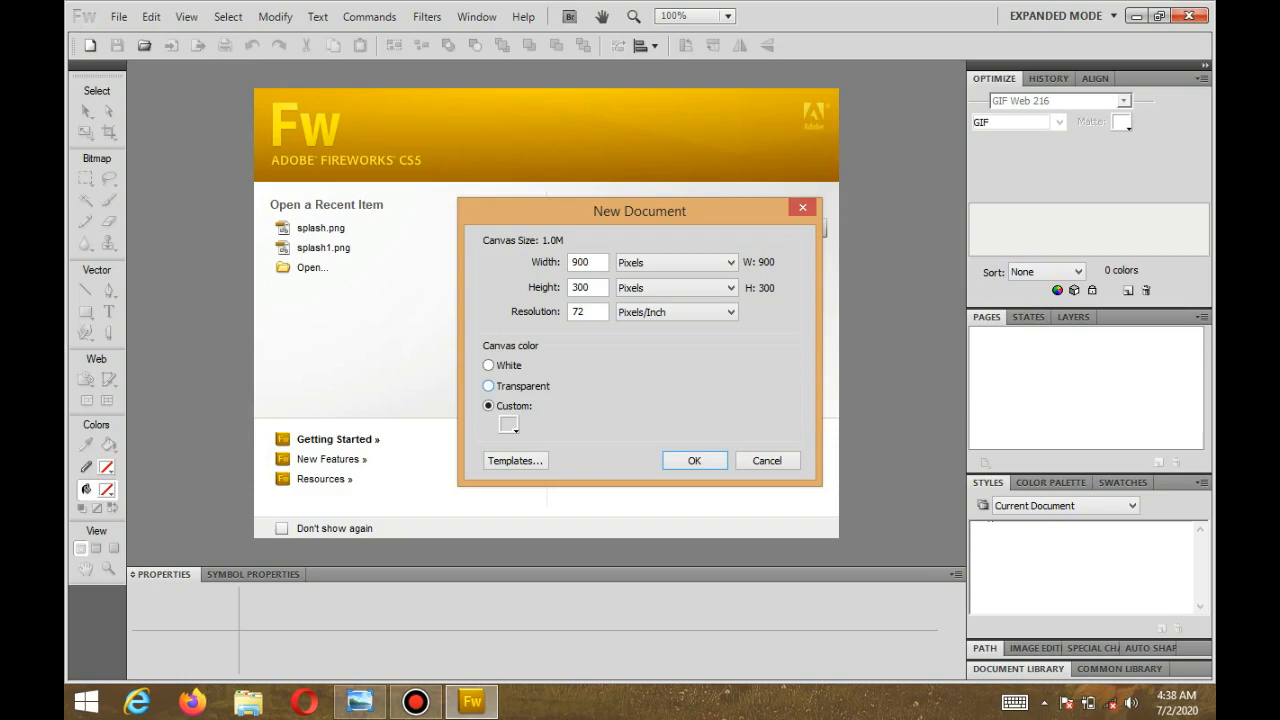
Step: Create the new 900 x 300 pixel document at 72 pixels/inch with a white canvas
{"action": "left_click", "coordinate": [488, 386]}
{"action": "left_click", "coordinate": [488, 365]}
{"action": "key", "text": "Return"}
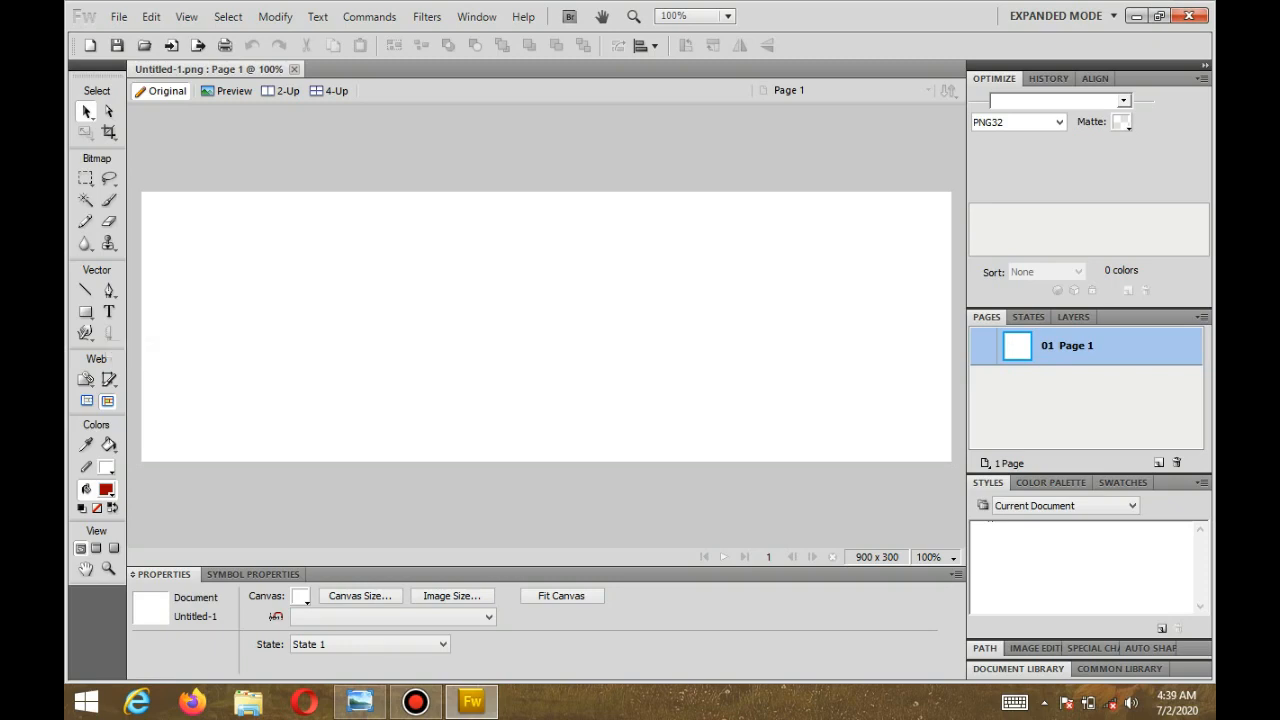
Step: Look at the finished editbanner image in Windows Photo Viewer as a reference and return to Fireworks
{"action": "left_click", "coordinate": [359, 702]}
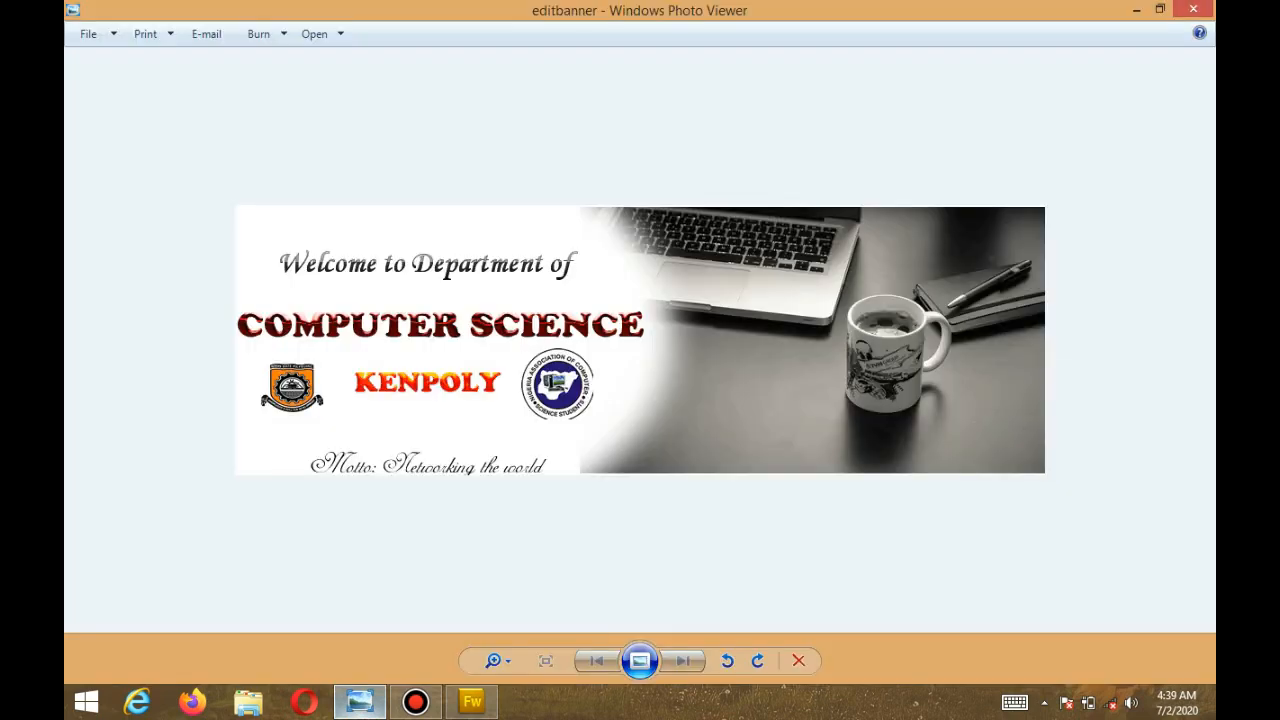
{"action": "left_click", "coordinate": [359, 702]}
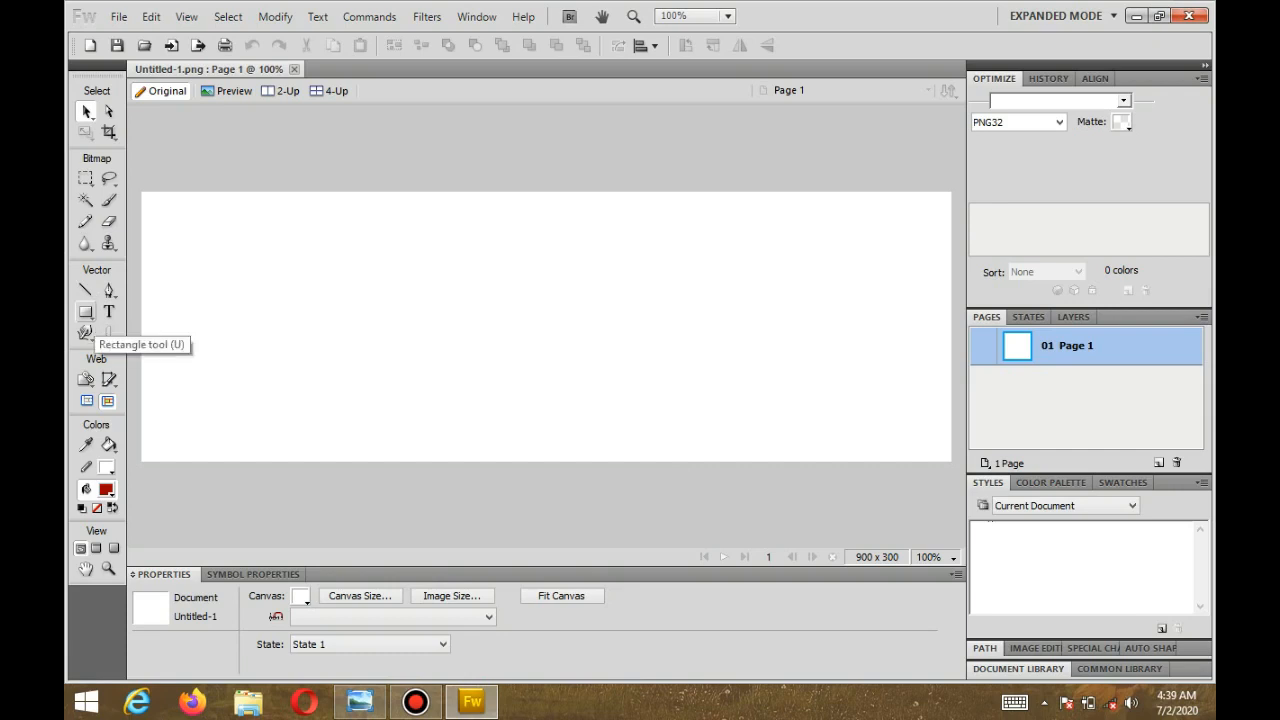
Step: Draw a rectangle covering the entire canvas, about 900 x 302 pixels, with the Rectangle tool
{"action": "left_click", "coordinate": [86, 313]}
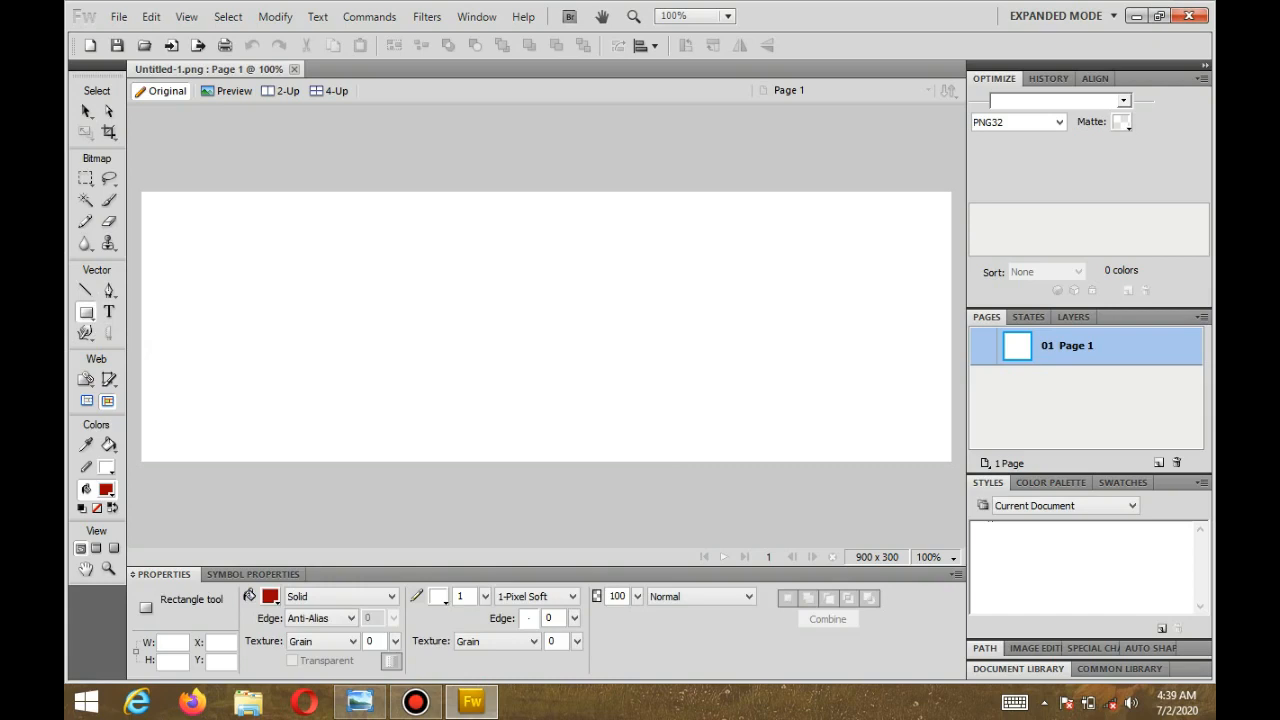
{"action": "left_click", "coordinate": [86, 313]}
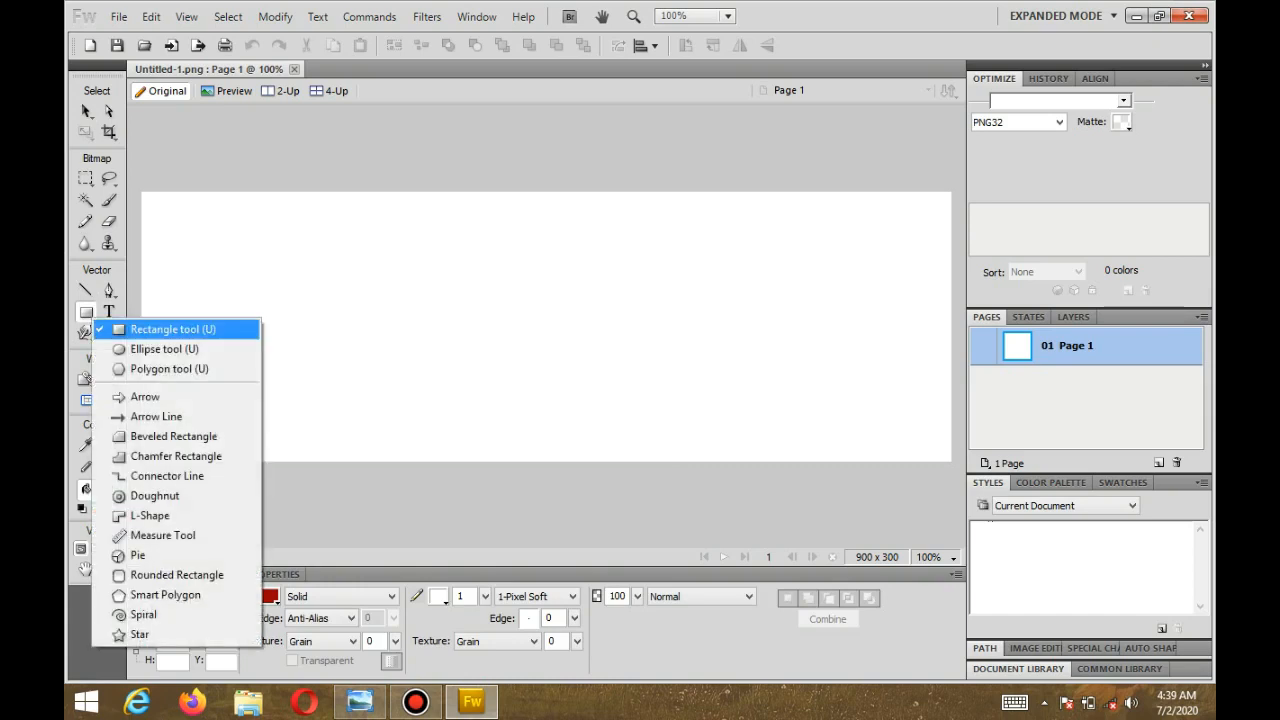
{"action": "left_click", "coordinate": [172, 329]}
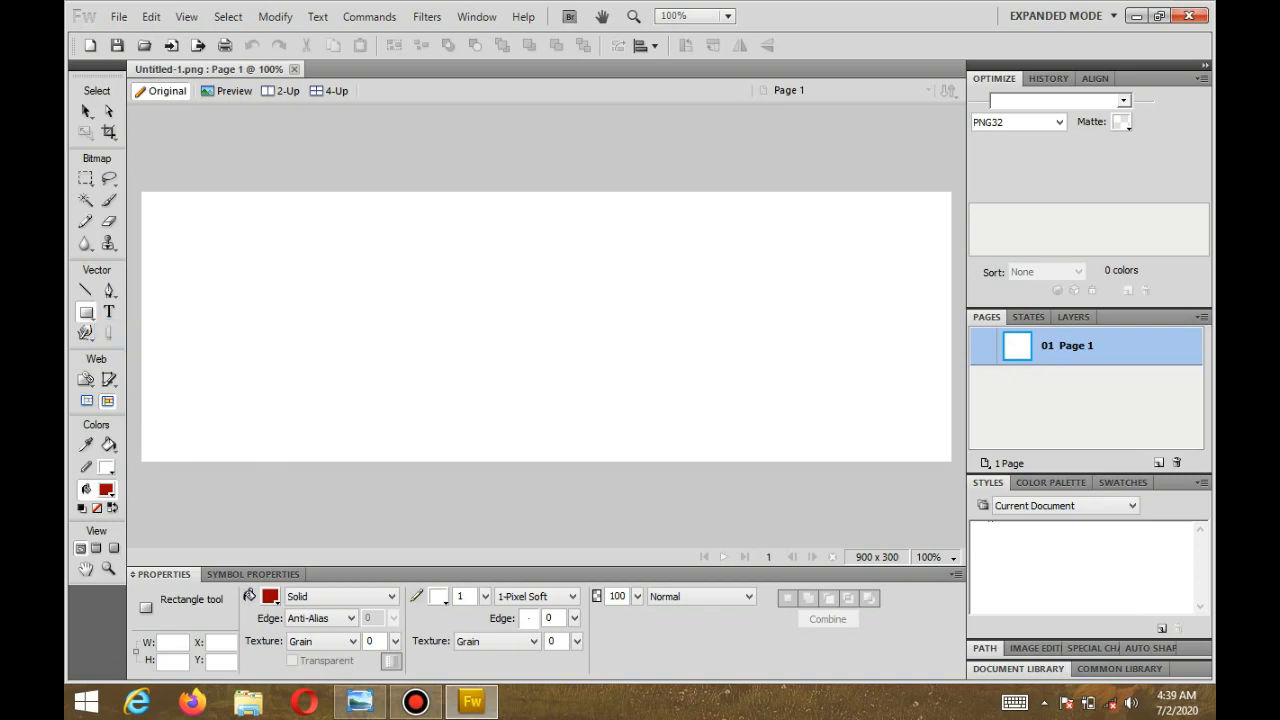
{"action": "left_click_drag", "start_coordinate": [142, 191], "coordinate": [952, 468]}
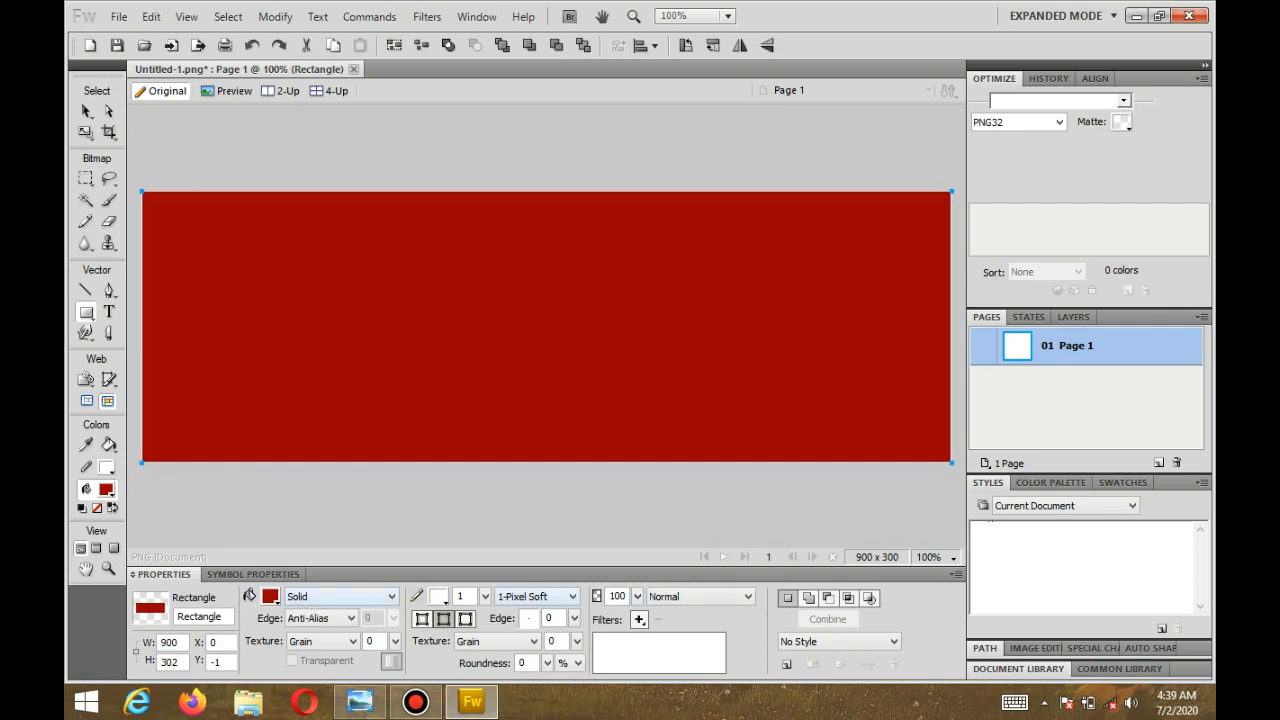
Step: Try the Waves gradient and the Smudge-Red pattern as the rectangle's fill
{"action": "left_click", "coordinate": [340, 596]}
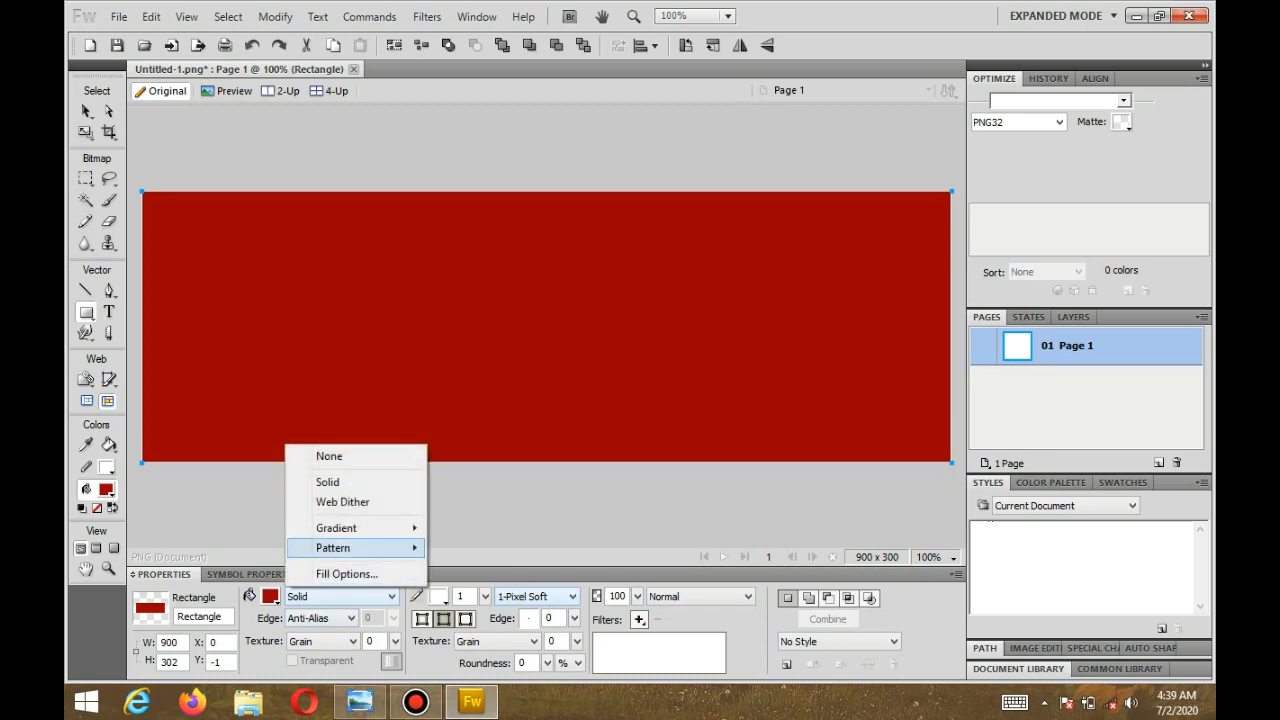
{"action": "mouse_move", "coordinate": [350, 528]}
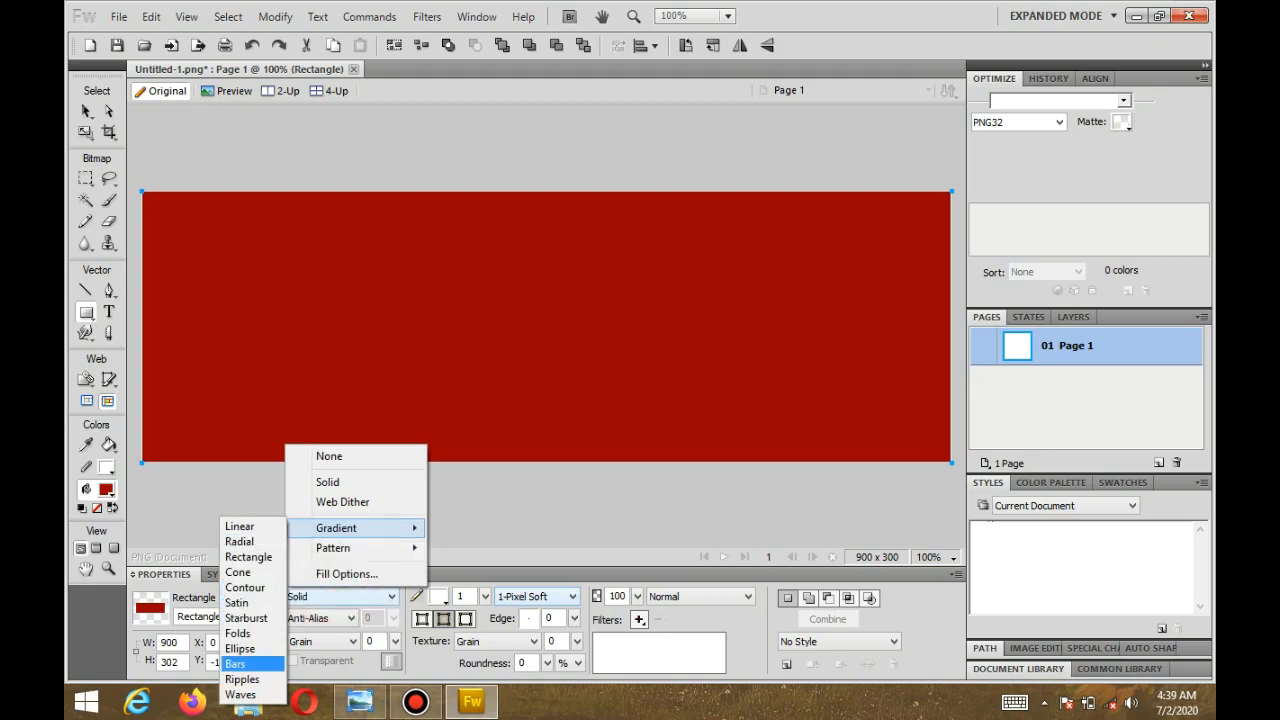
{"action": "left_click", "coordinate": [240, 694]}
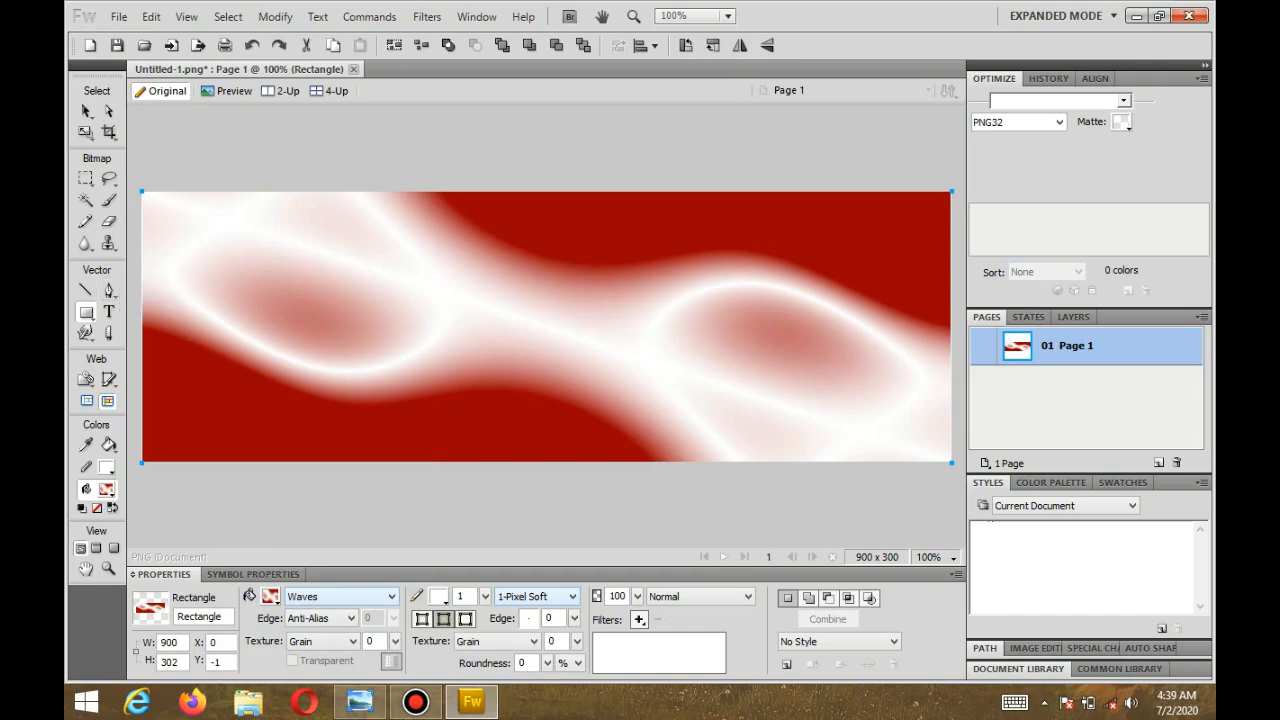
{"action": "left_click", "coordinate": [249, 596]}
{"action": "mouse_move", "coordinate": [335, 548]}
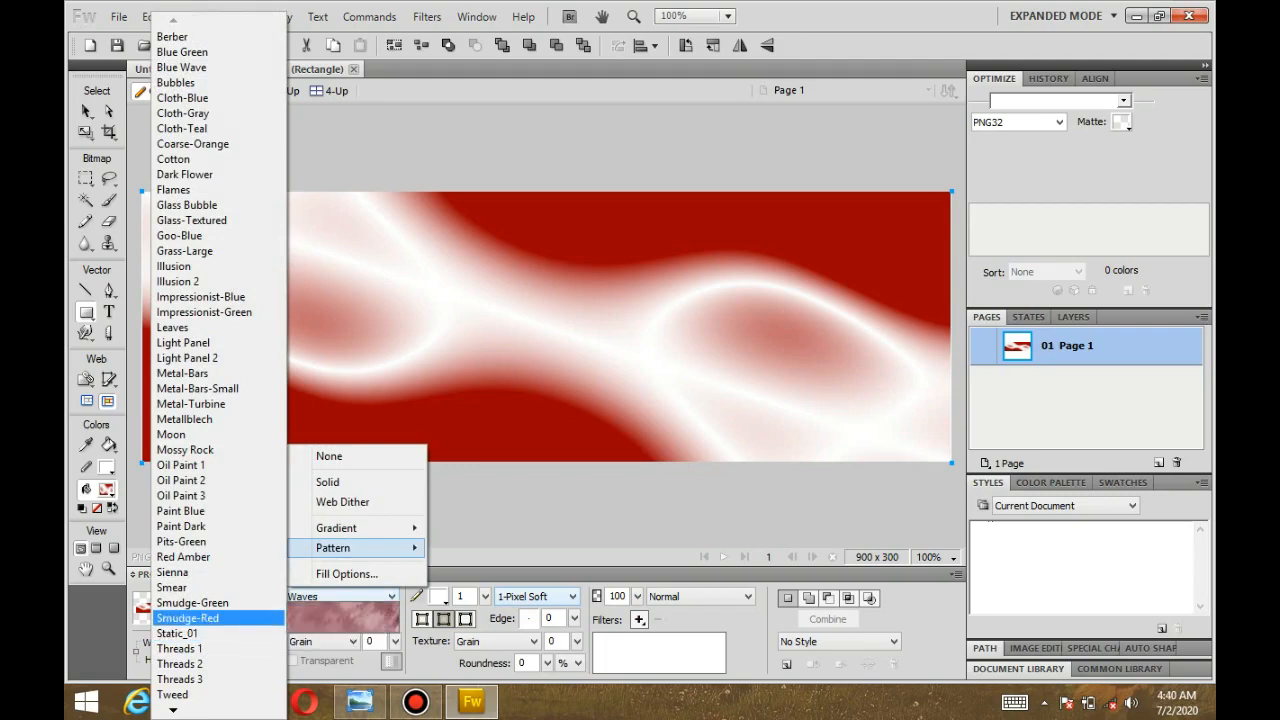
{"action": "left_click", "coordinate": [190, 618]}
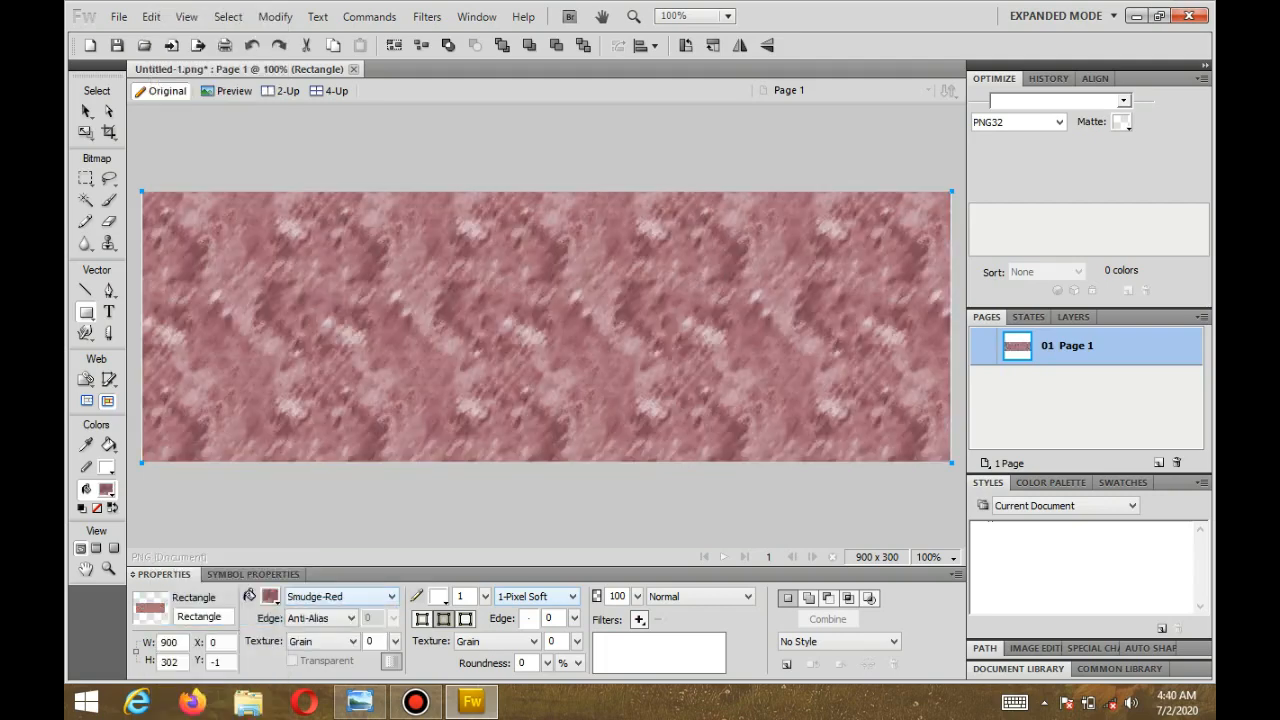
Step: Fill the full-canvas rectangle with the Metallblech pattern
{"action": "left_click", "coordinate": [249, 596]}
{"action": "mouse_move", "coordinate": [335, 548]}
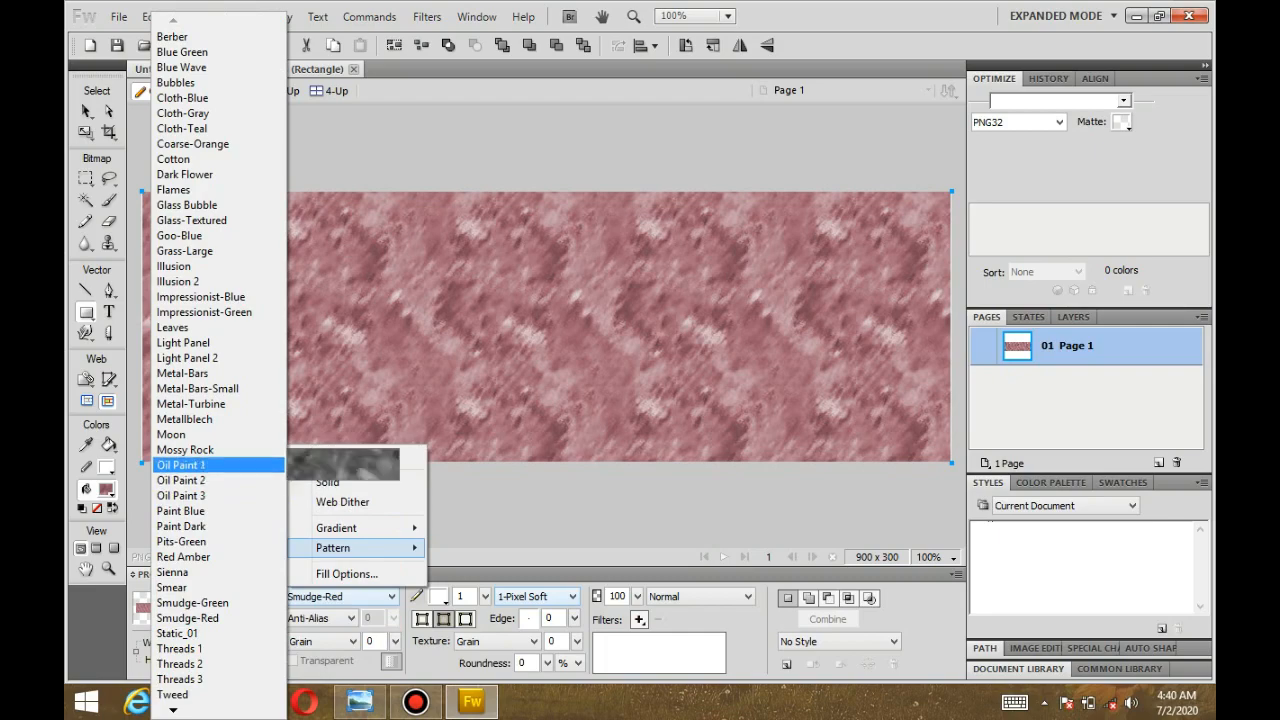
{"action": "left_click", "coordinate": [185, 419]}
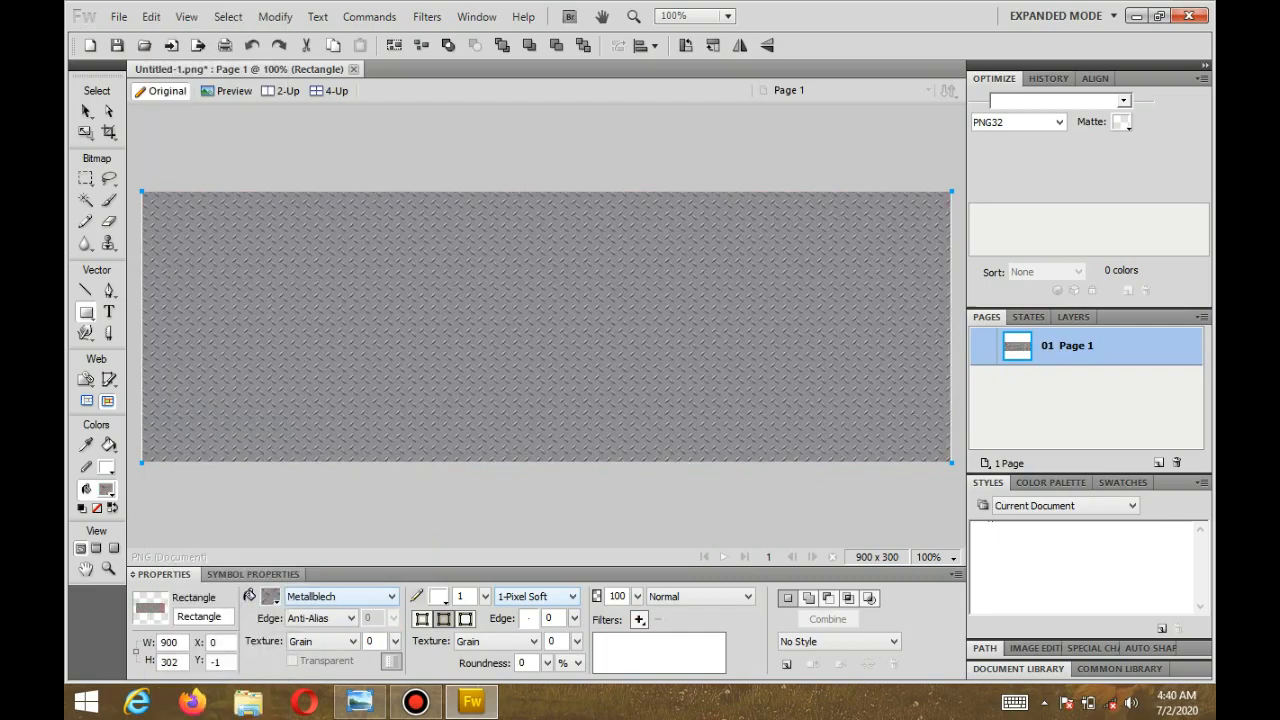
{"action": "left_click", "coordinate": [270, 596]}
{"action": "key", "text": "Escape"}
{"action": "left_click", "coordinate": [335, 597]}
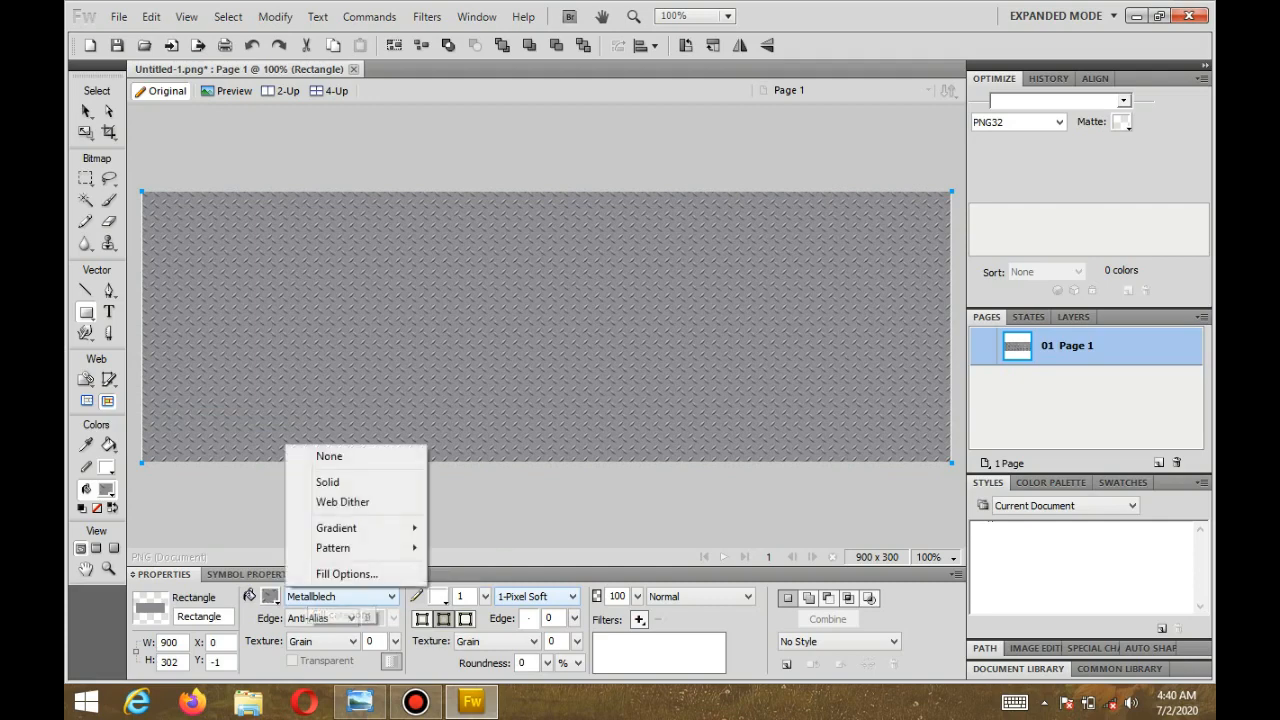
{"action": "left_click", "coordinate": [335, 597]}
{"action": "left_click", "coordinate": [335, 597]}
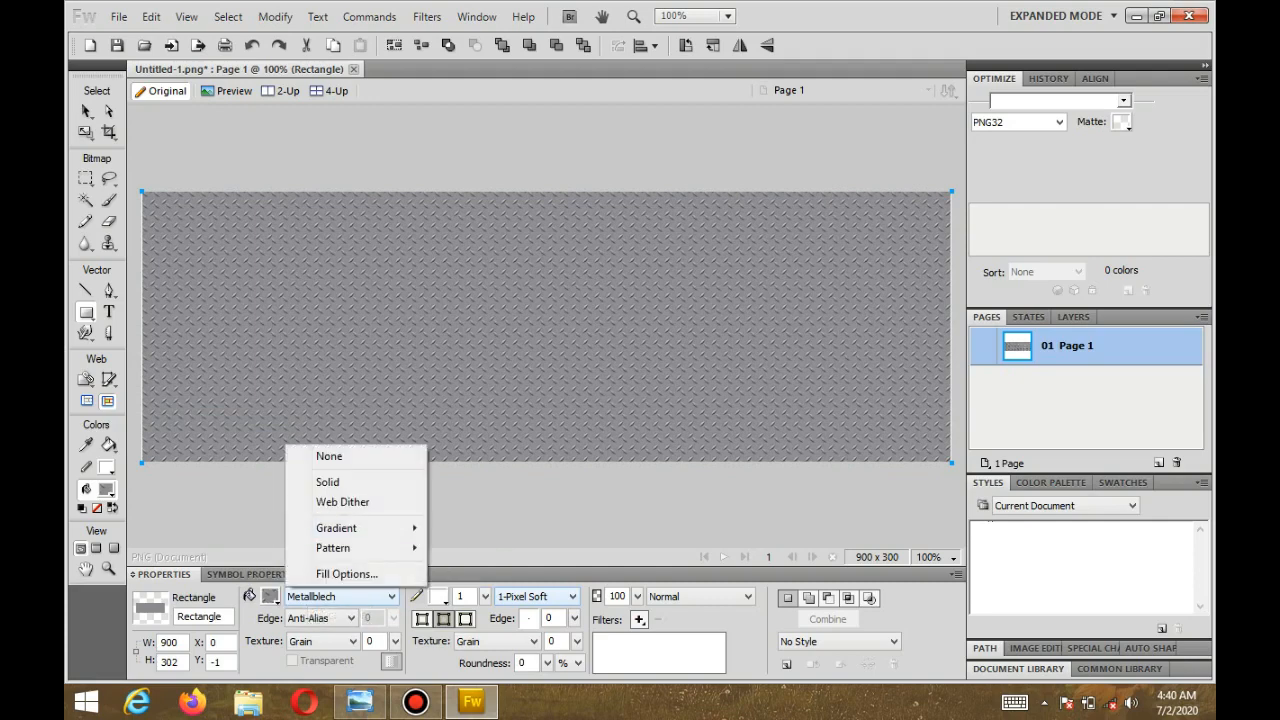
{"action": "key", "text": "Escape"}
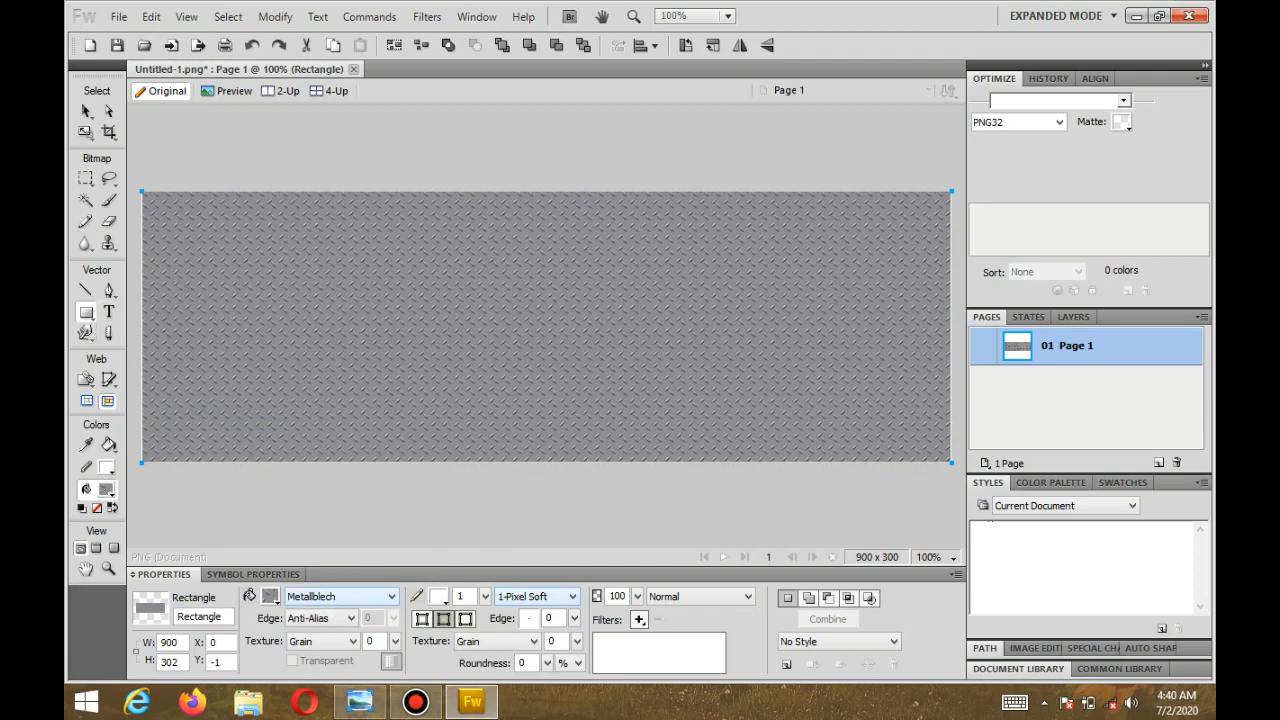
Step: Draw a large ellipse, about 714 x 477 pixels, over the left part of the banner, extending beyond the canvas edges
{"action": "left_click", "coordinate": [86, 311]}
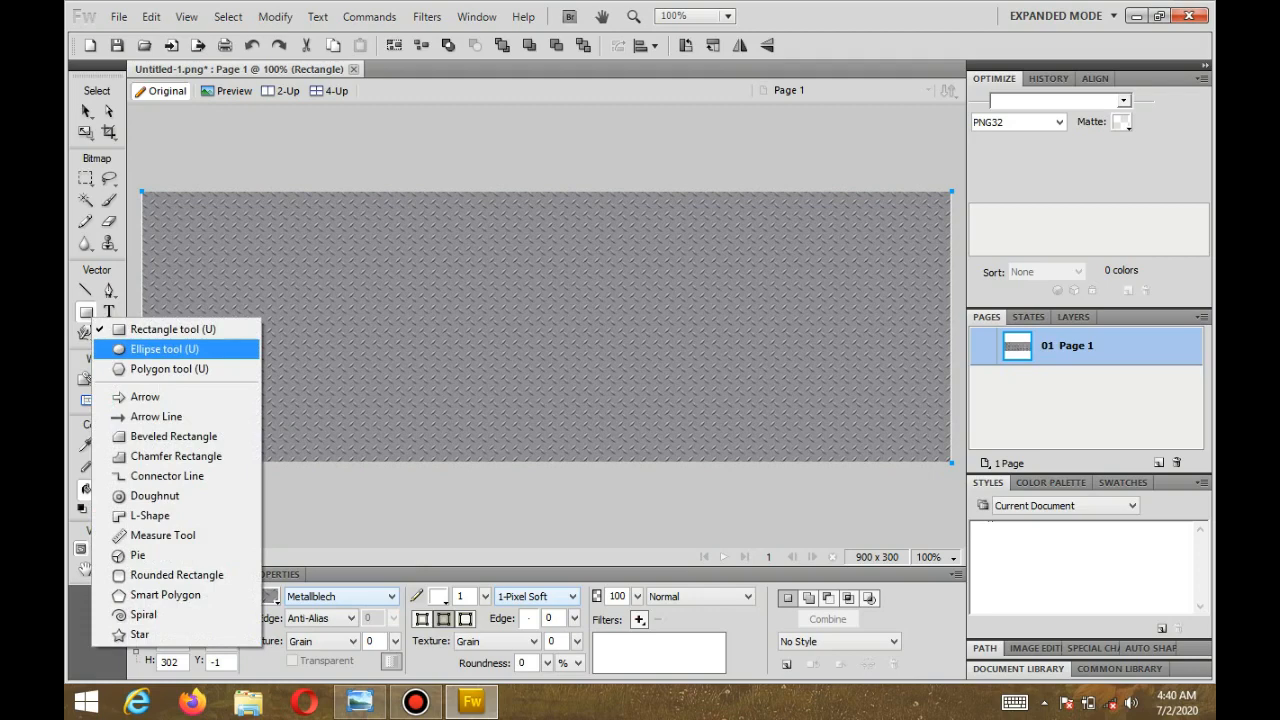
{"action": "left_click", "coordinate": [160, 349]}
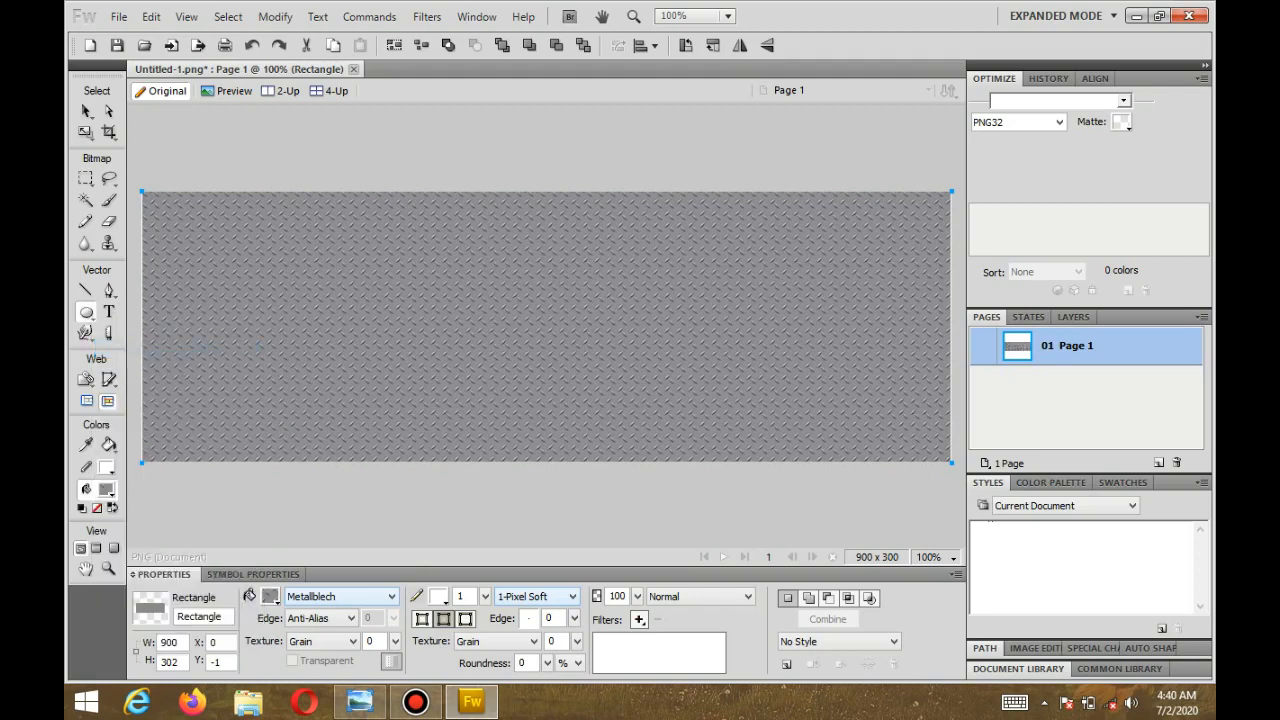
{"action": "left_click_drag", "start_coordinate": [128, 156], "coordinate": [768, 584]}
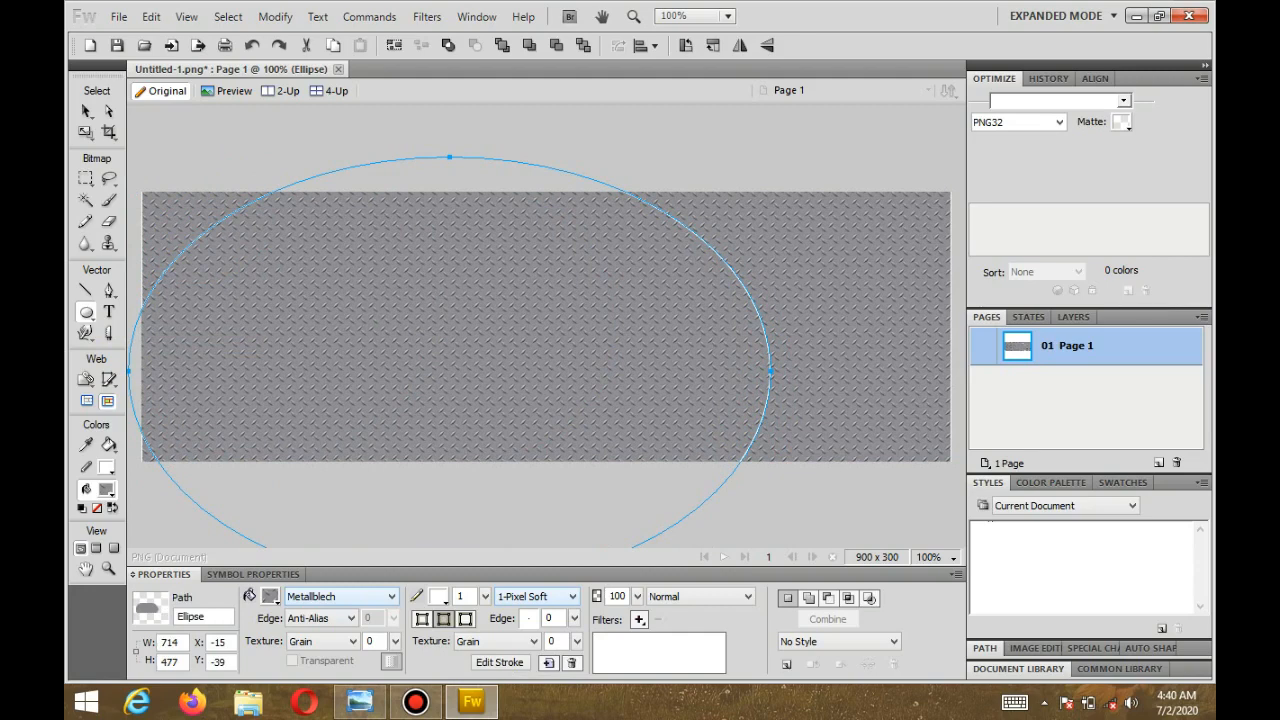
Step: Replace the ellipse's Metallblech pattern with a solid white fill
{"action": "left_click", "coordinate": [270, 596]}
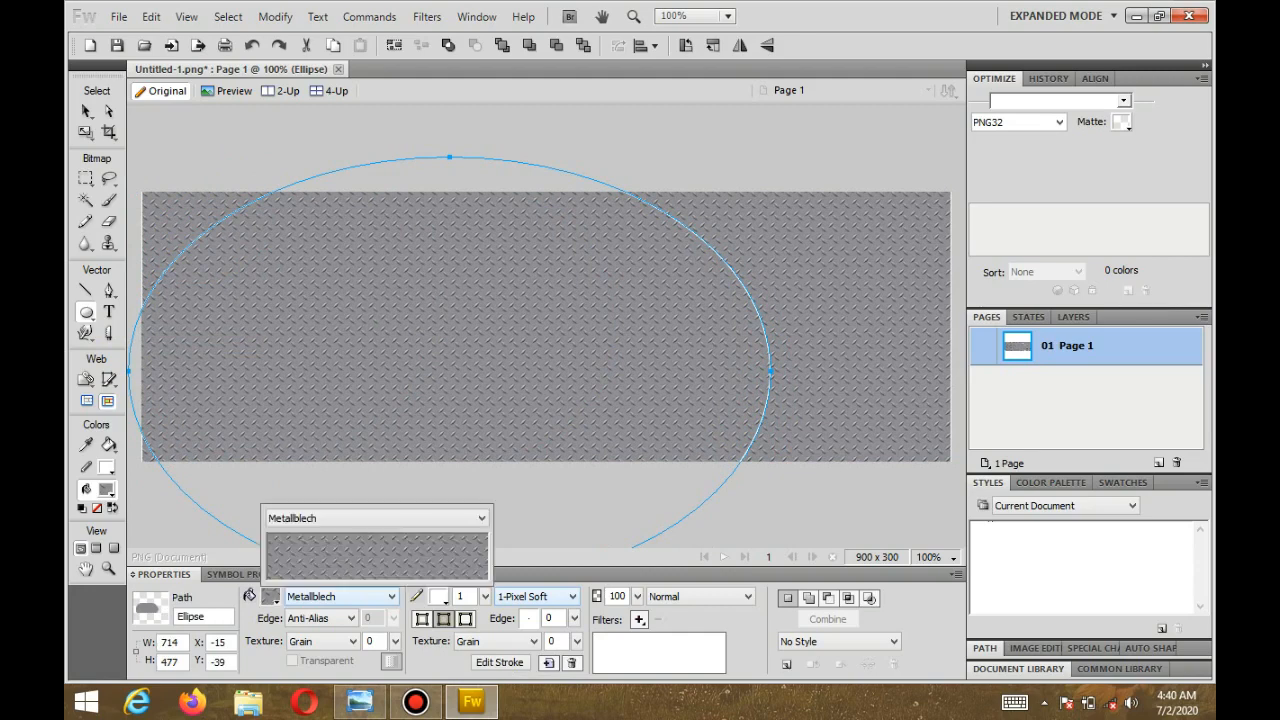
{"action": "left_click", "coordinate": [270, 596]}
{"action": "left_click", "coordinate": [270, 596]}
{"action": "left_click", "coordinate": [270, 596]}
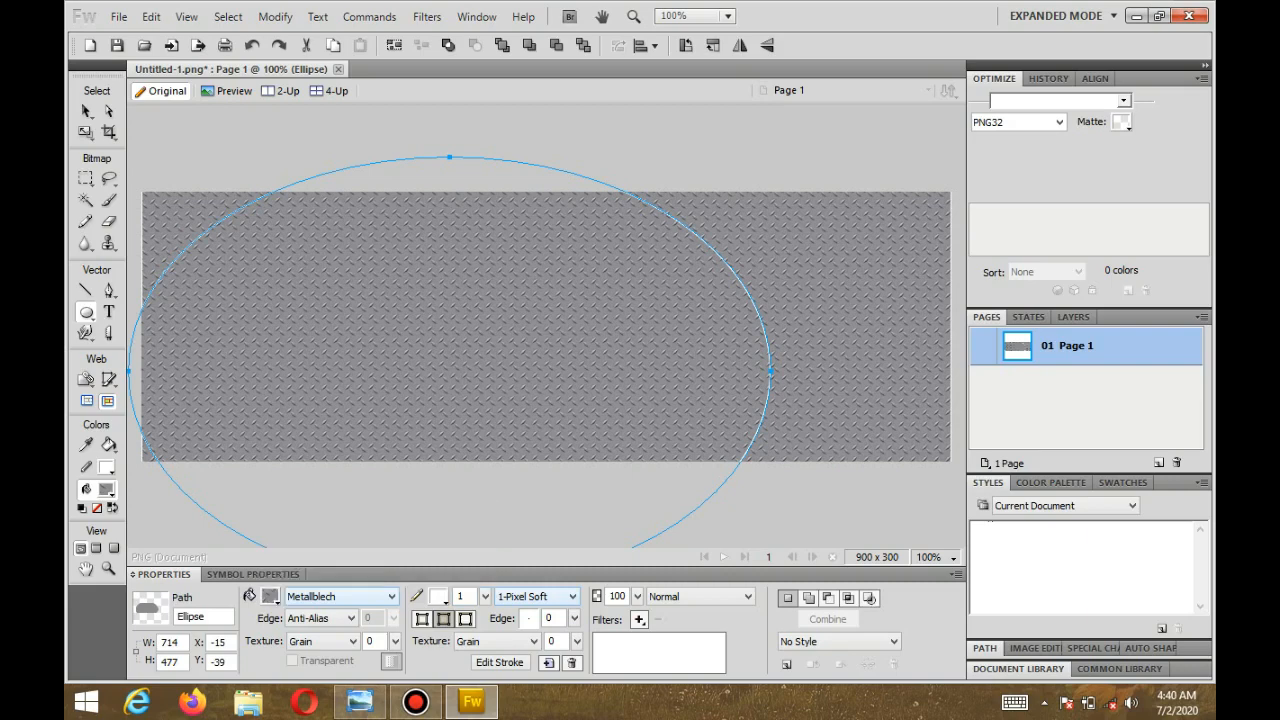
{"action": "left_click", "coordinate": [340, 596]}
{"action": "left_click", "coordinate": [330, 455]}
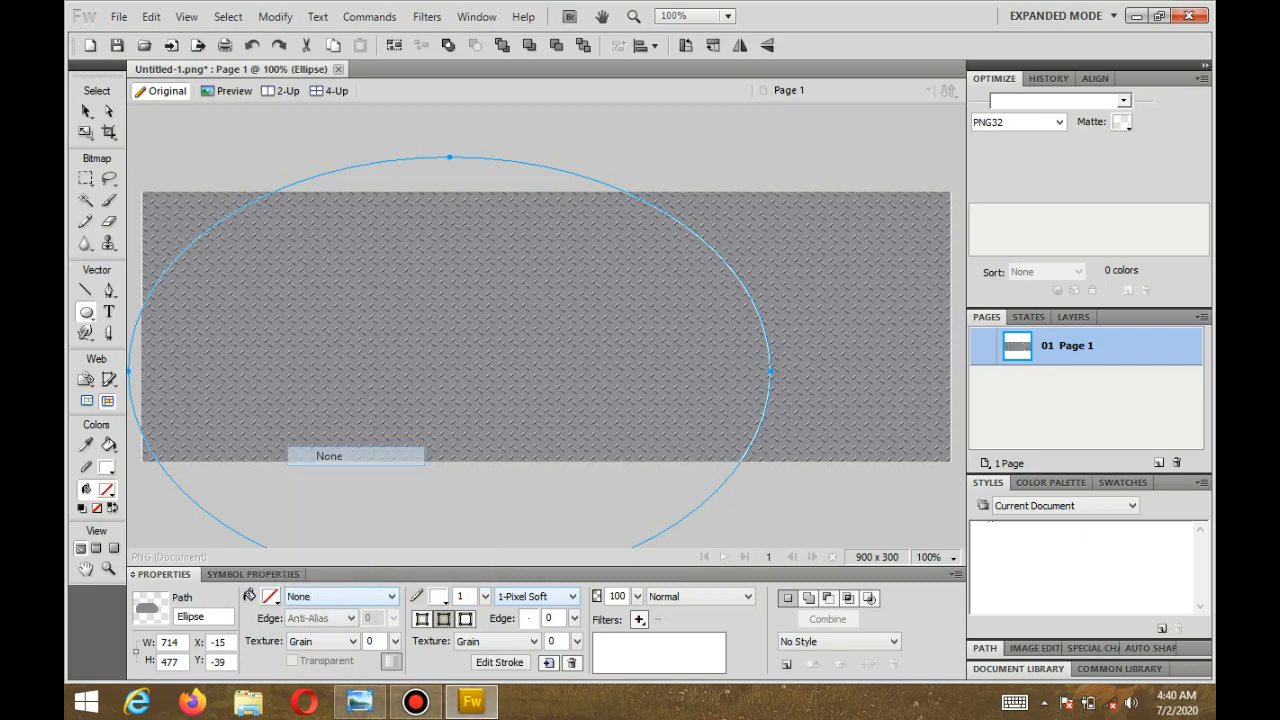
{"action": "left_click", "coordinate": [270, 596]}
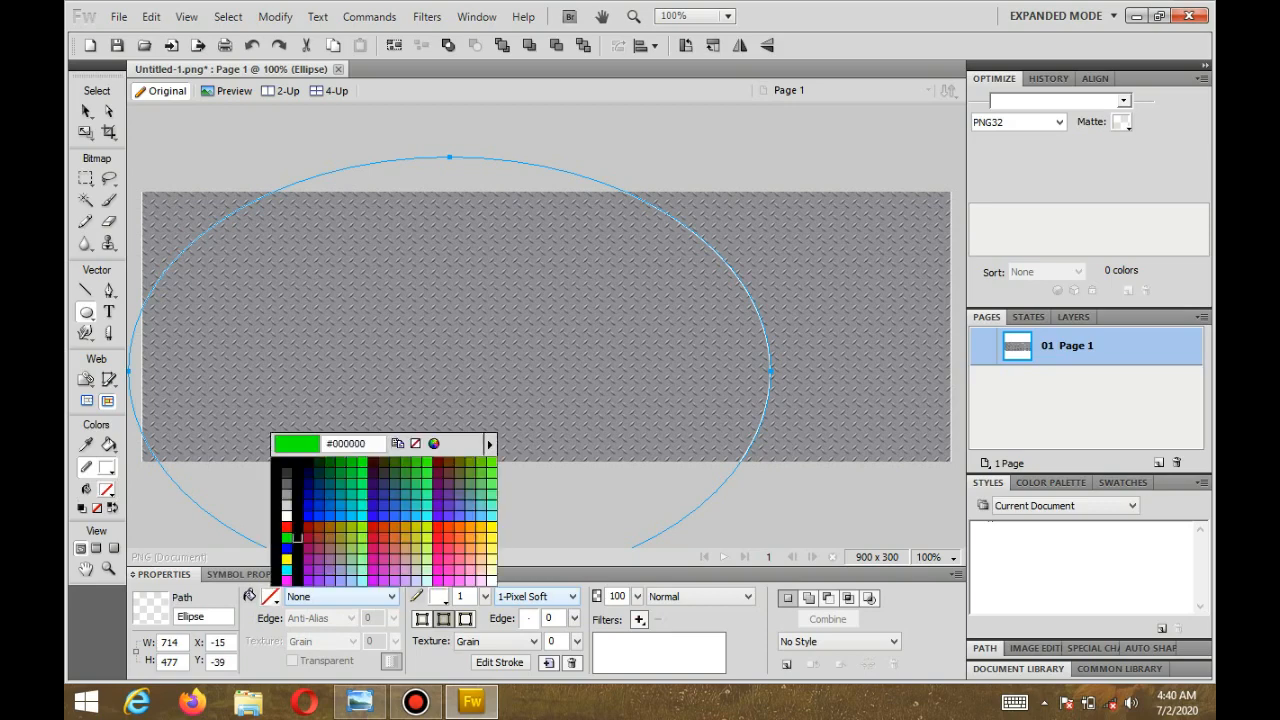
{"action": "left_click", "coordinate": [286, 516]}
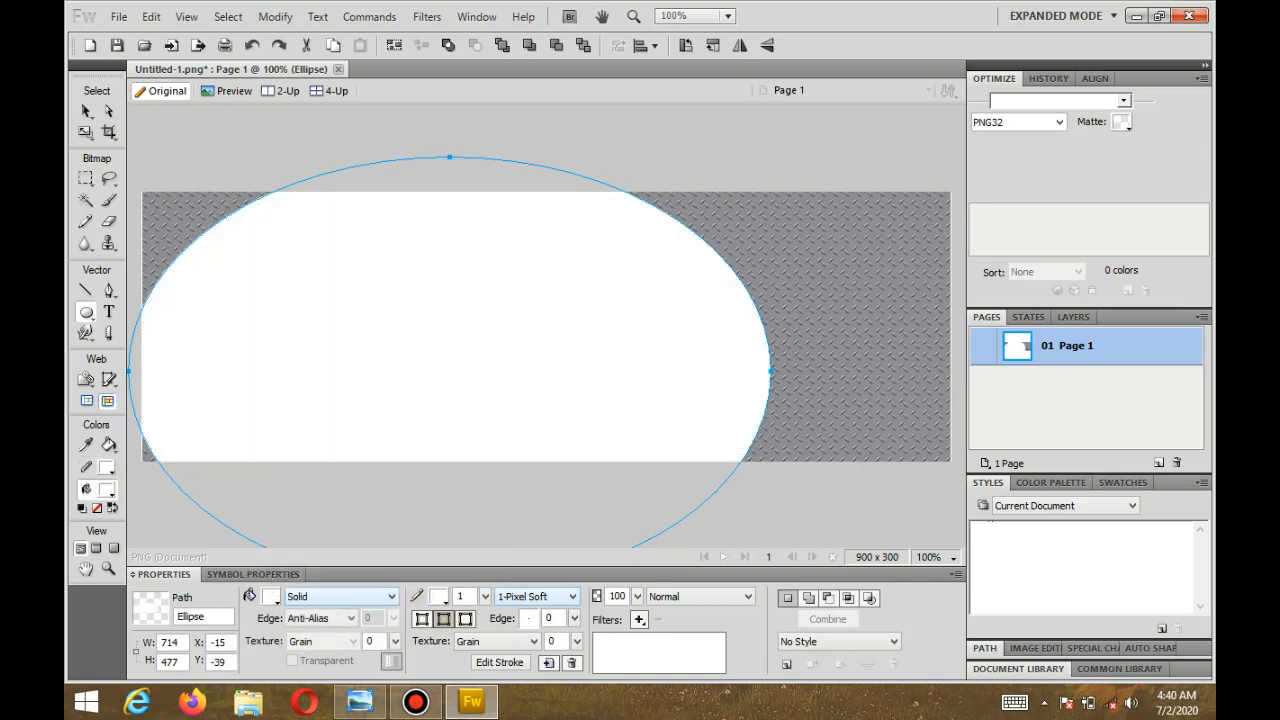
Step: Move the white ellipse left and up to about X -149, Y -77 so it covers the banner's left end
{"action": "key", "text": "v"}
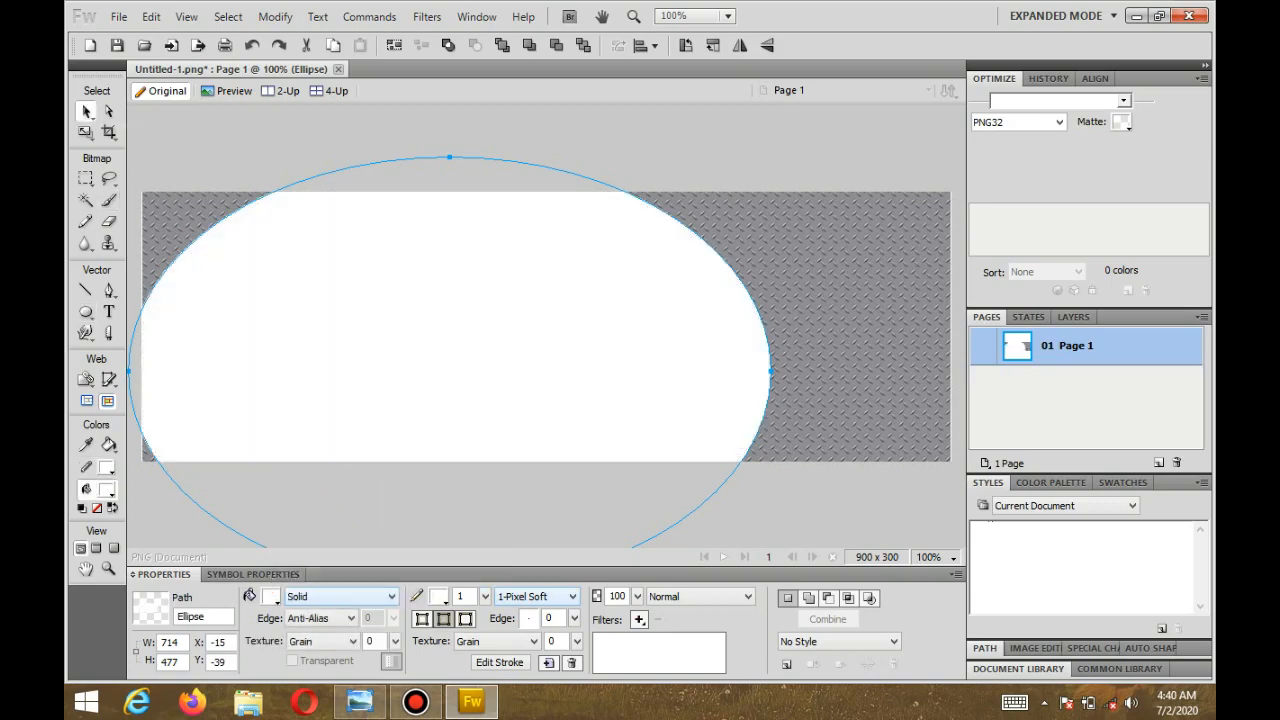
{"action": "left_click_drag", "start_coordinate": [450, 330], "coordinate": [329, 337]}
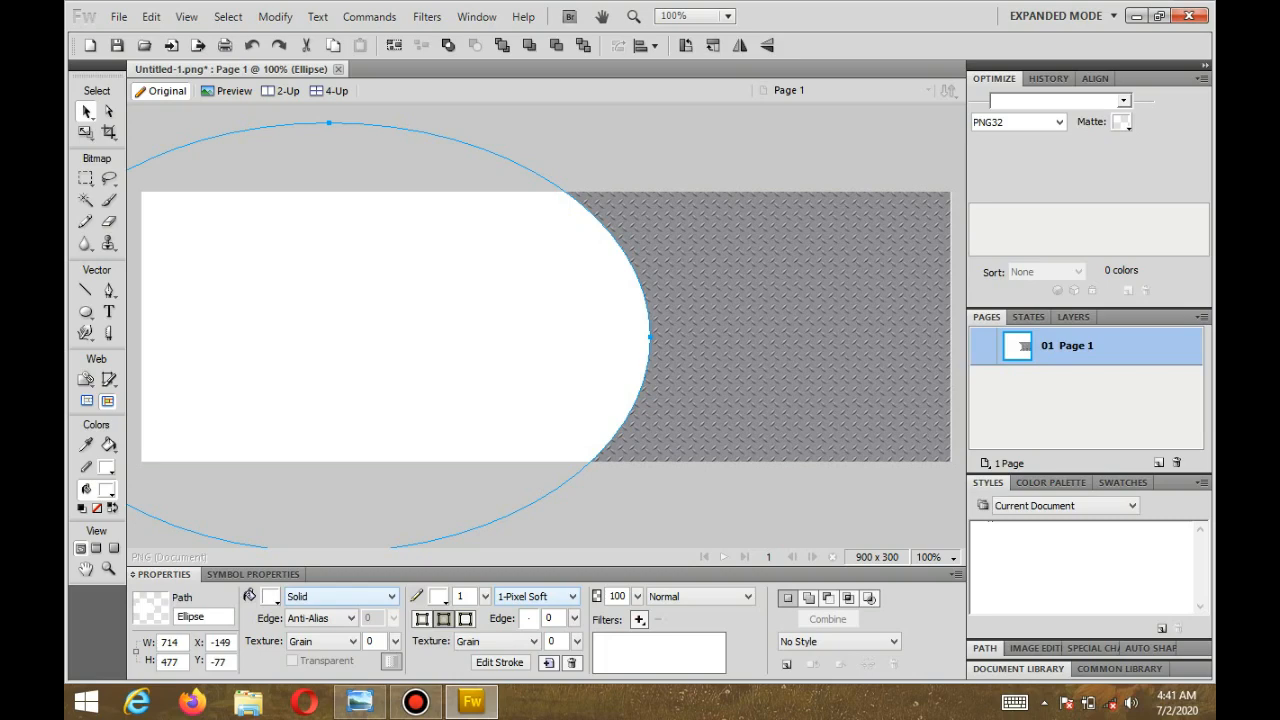
Step: Remove the ellipse's stroke and set its fill edge to Feather
{"action": "left_click", "coordinate": [537, 596]}
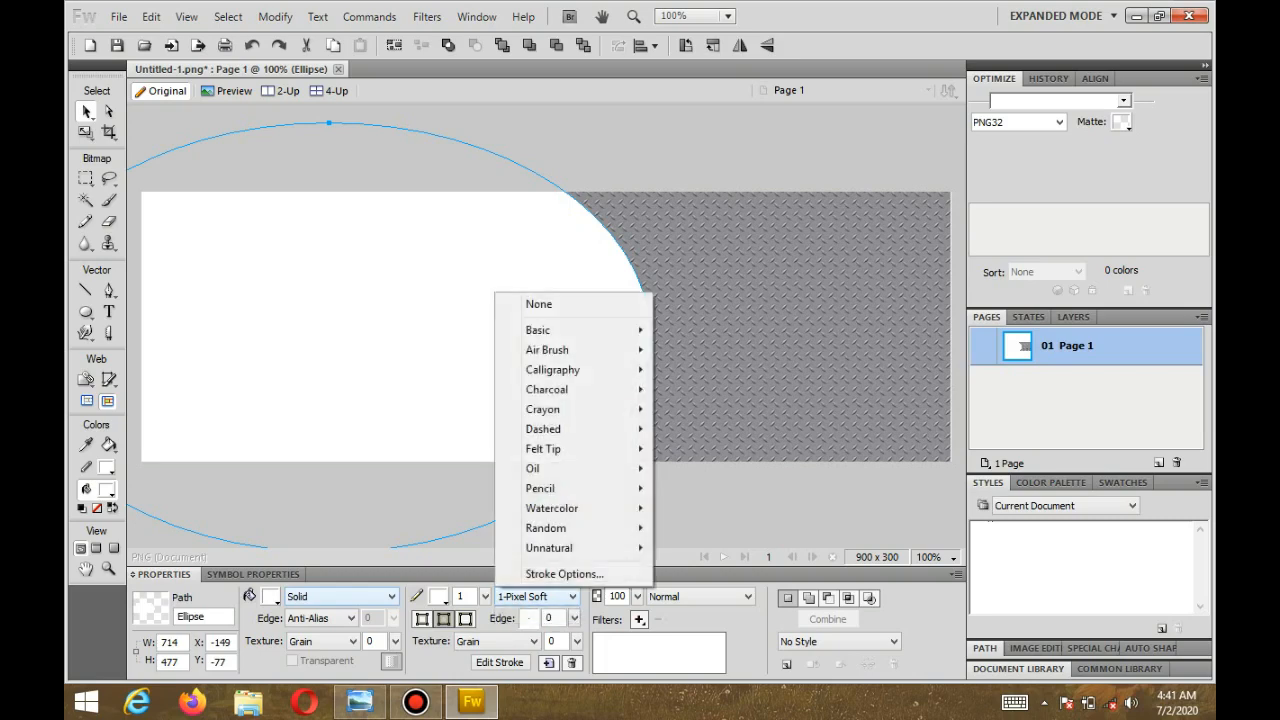
{"action": "left_click", "coordinate": [538, 304]}
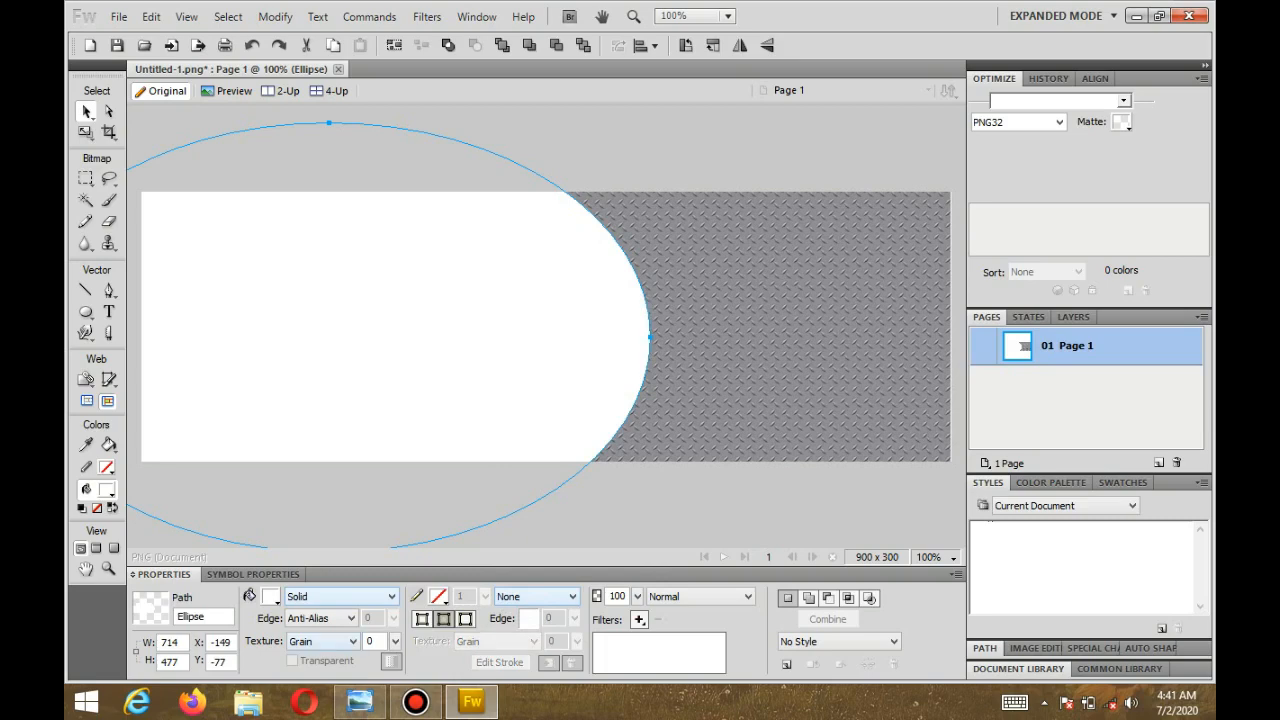
{"action": "left_click", "coordinate": [322, 618]}
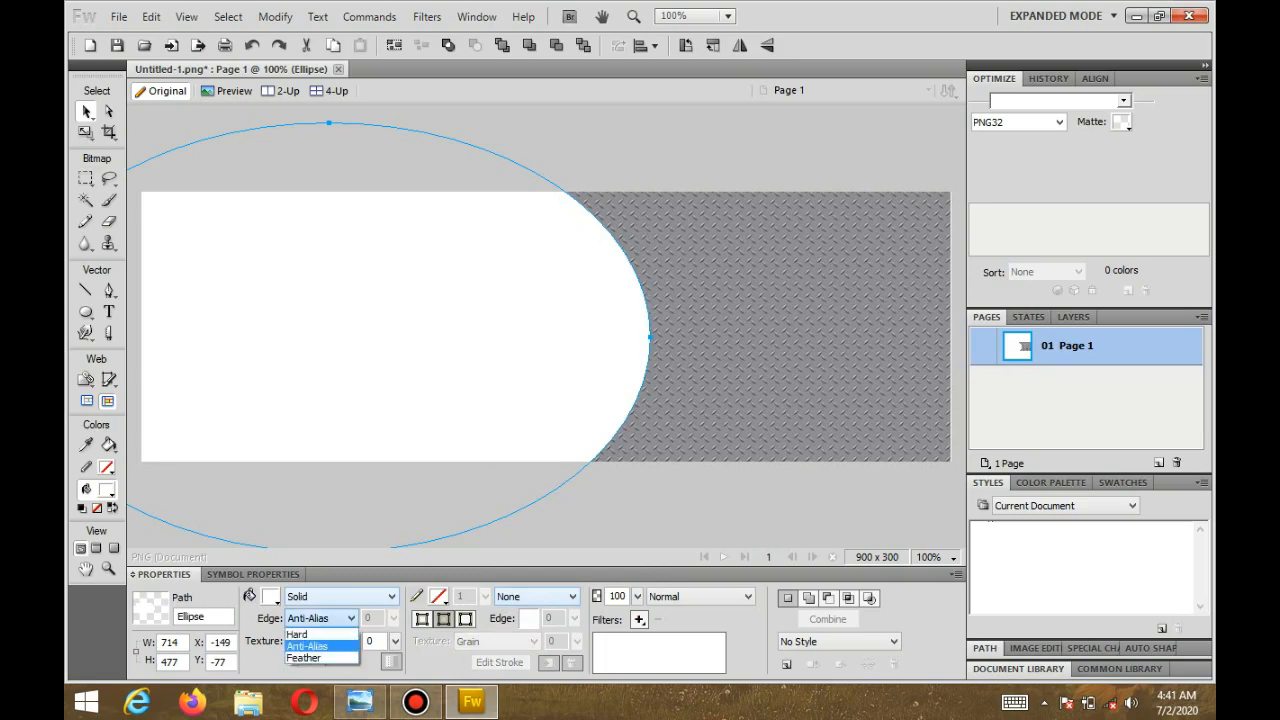
{"action": "left_click", "coordinate": [304, 657]}
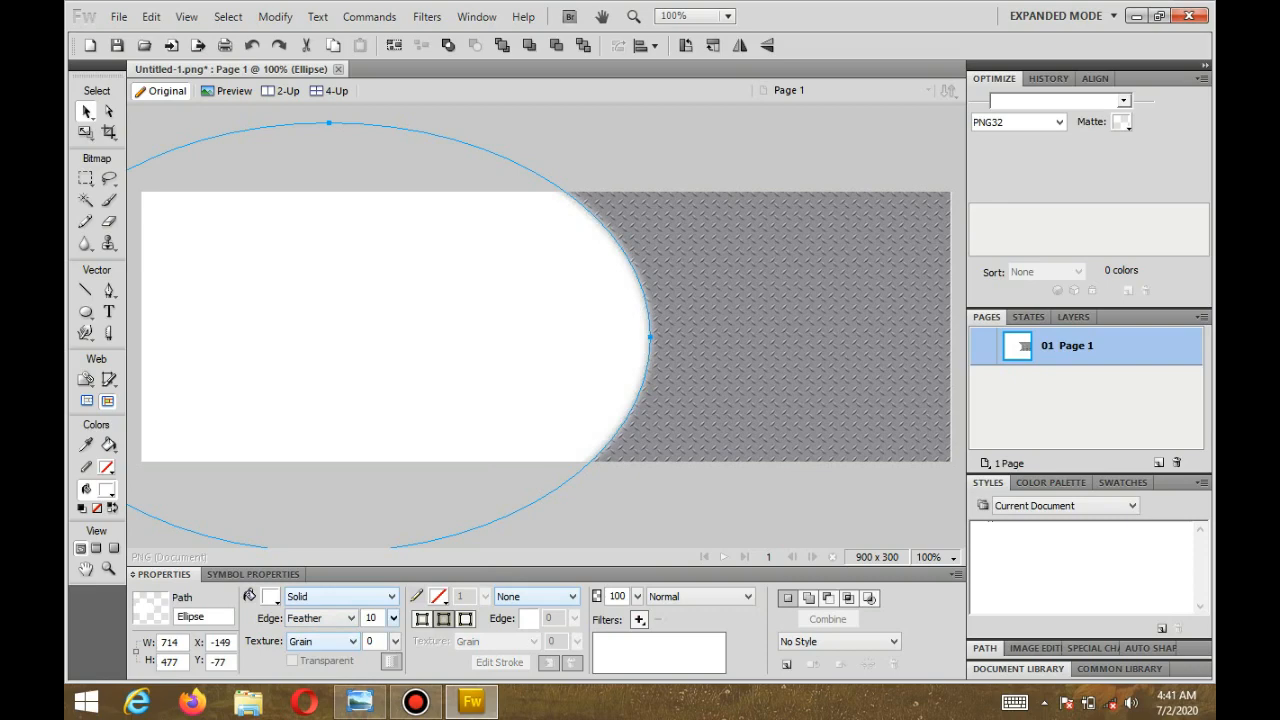
Step: Set the white ellipse's feather amount to 33 and deselect the ellipse
{"action": "left_click_drag", "start_coordinate": [393, 618], "coordinate": [398, 577]}
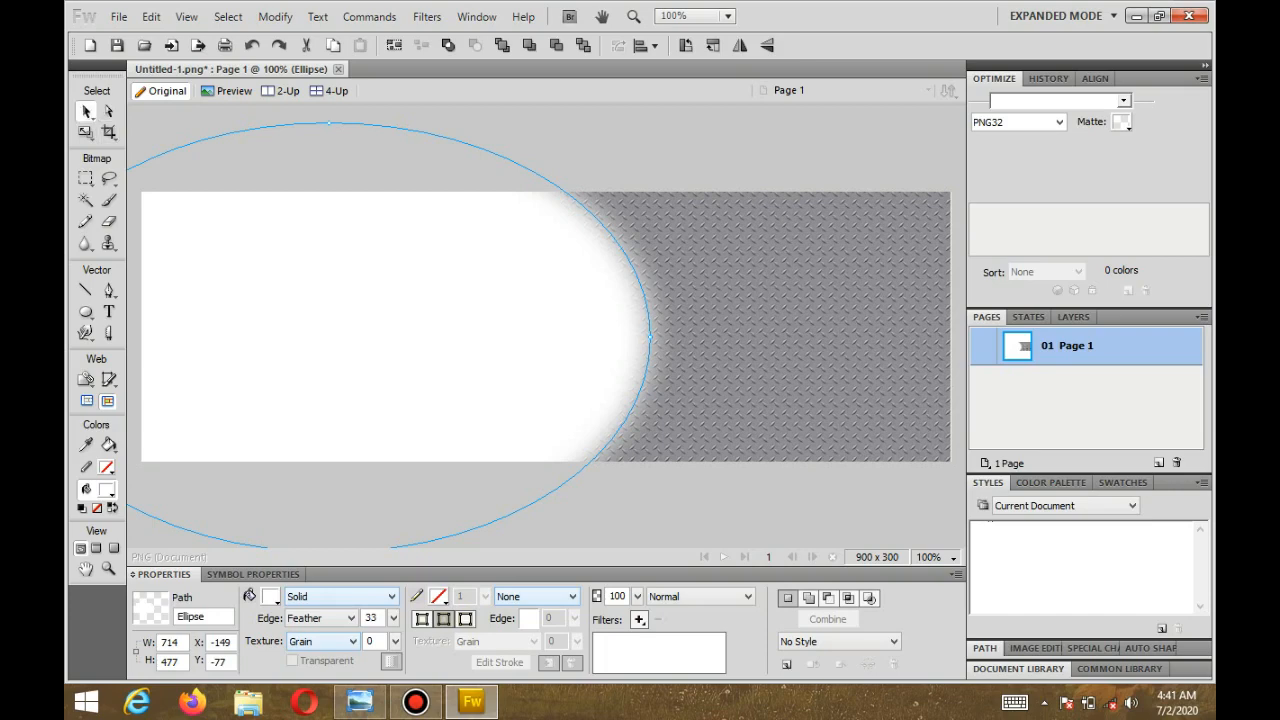
{"action": "key", "text": "ctrl+d"}
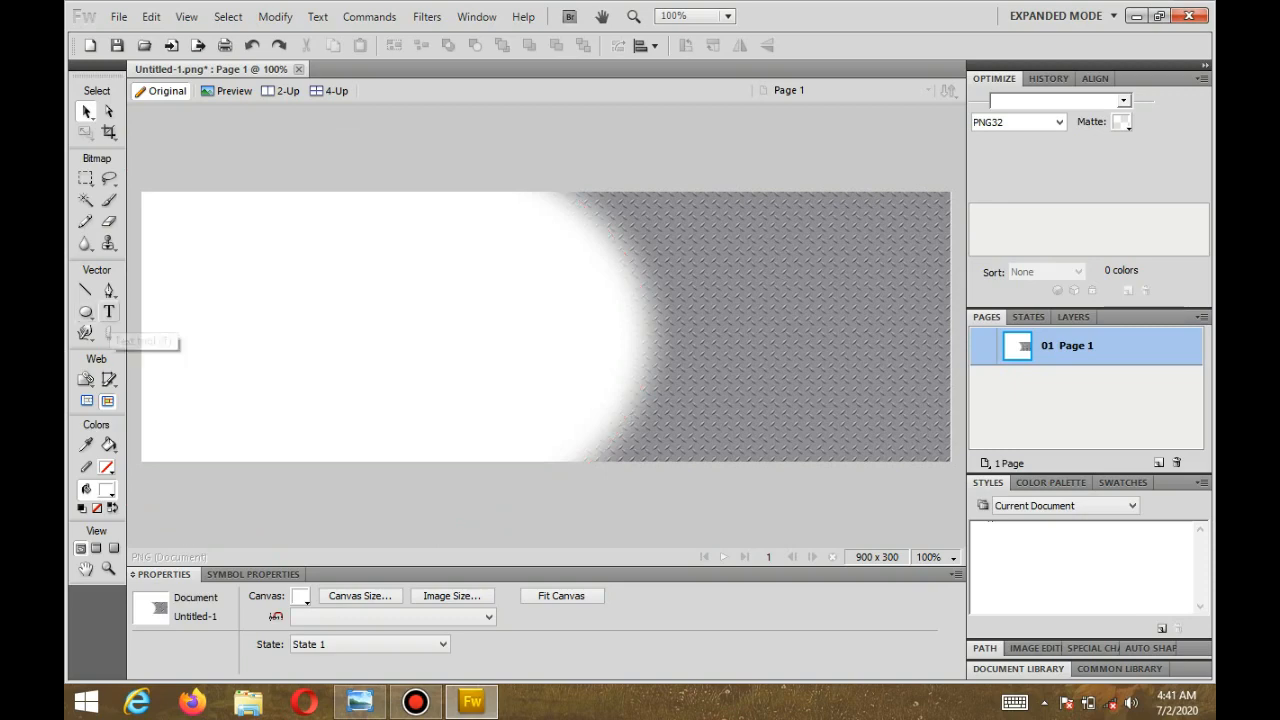
Step: Add the text "Welcome to Department of" in black Cooper Black, size 23, near the top of the white area
{"action": "left_click", "coordinate": [109, 311]}
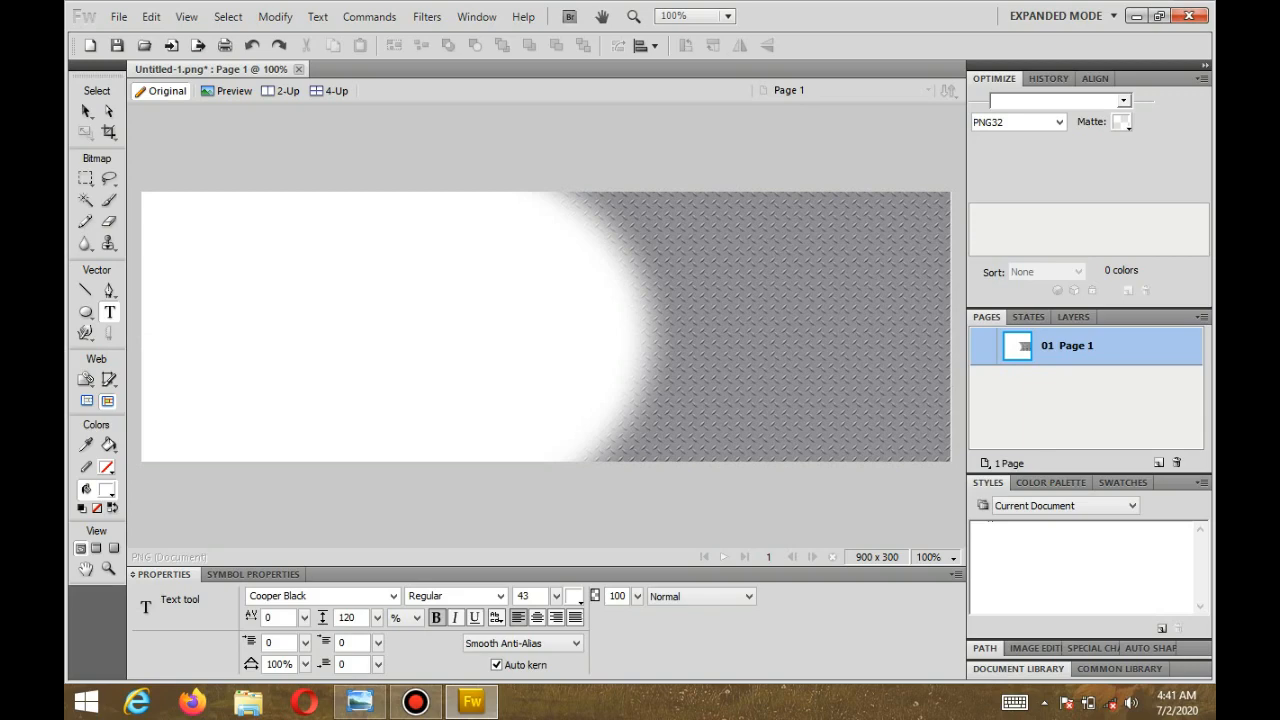
{"action": "left_click", "coordinate": [210, 248]}
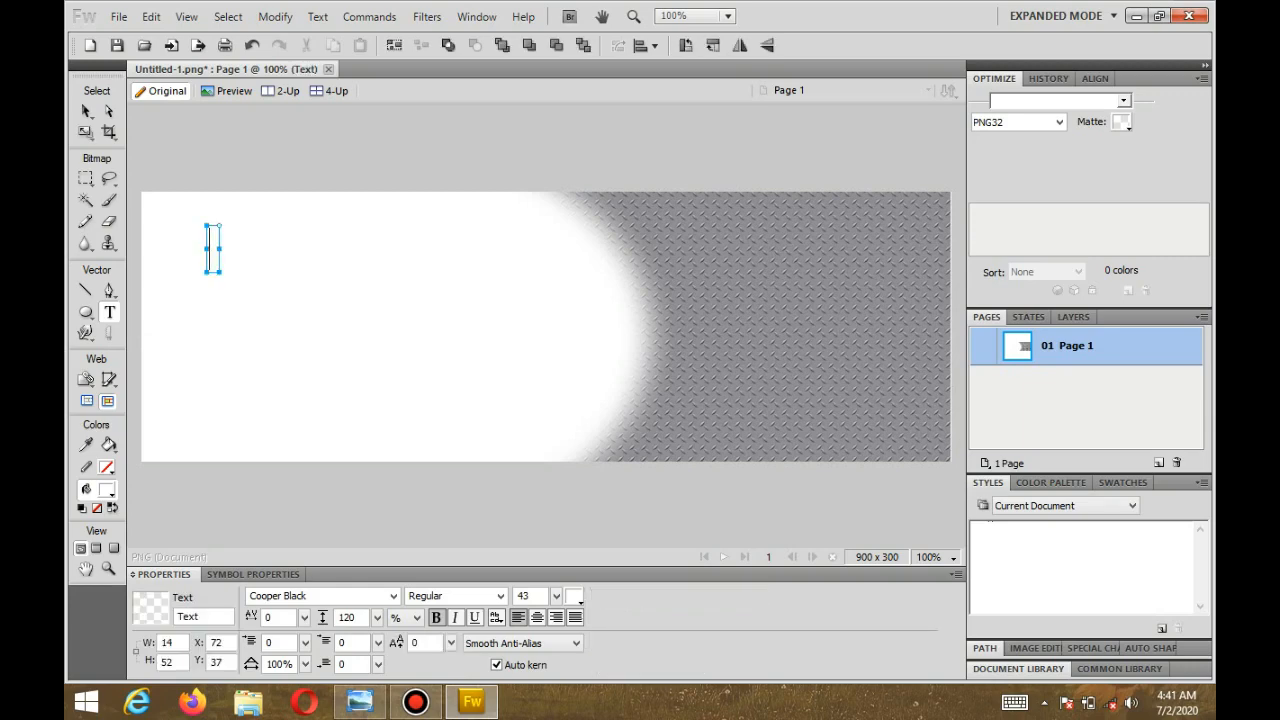
{"action": "left_click_drag", "start_coordinate": [556, 596], "coordinate": [559, 636]}
{"action": "type", "text": "We"}
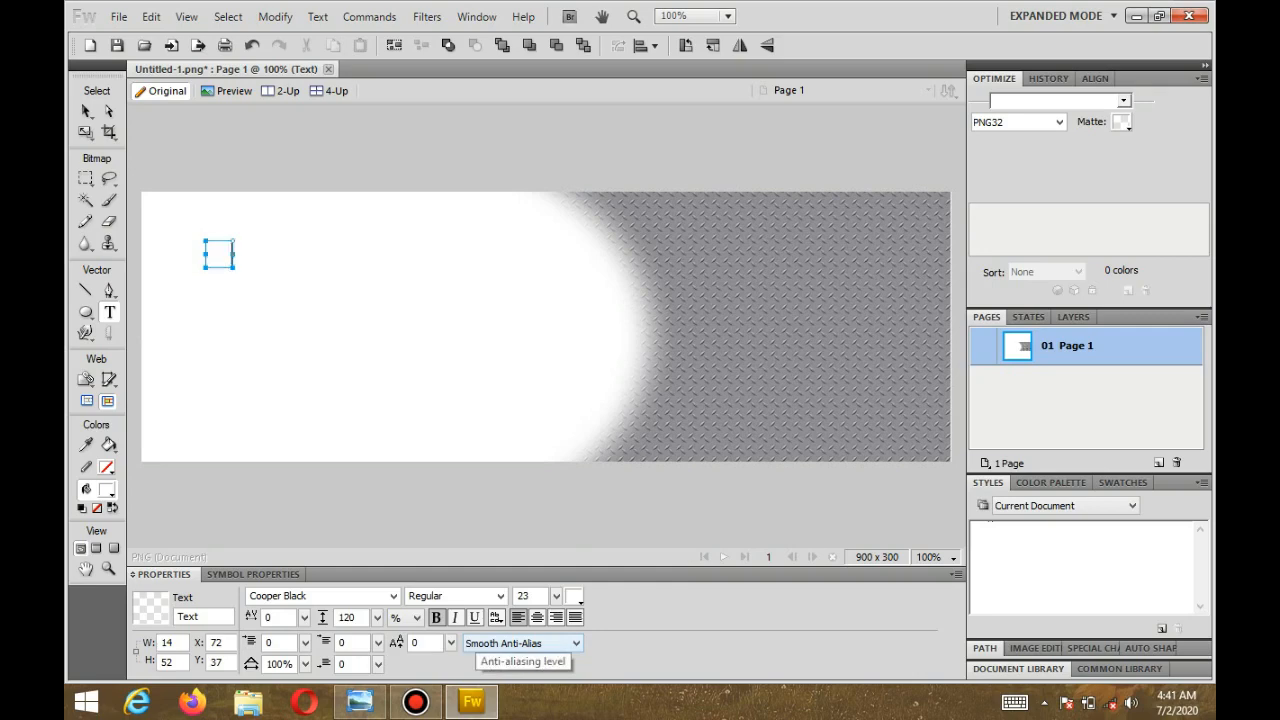
{"action": "key", "text": "BackSpace"}
{"action": "key", "text": "BackSpace"}
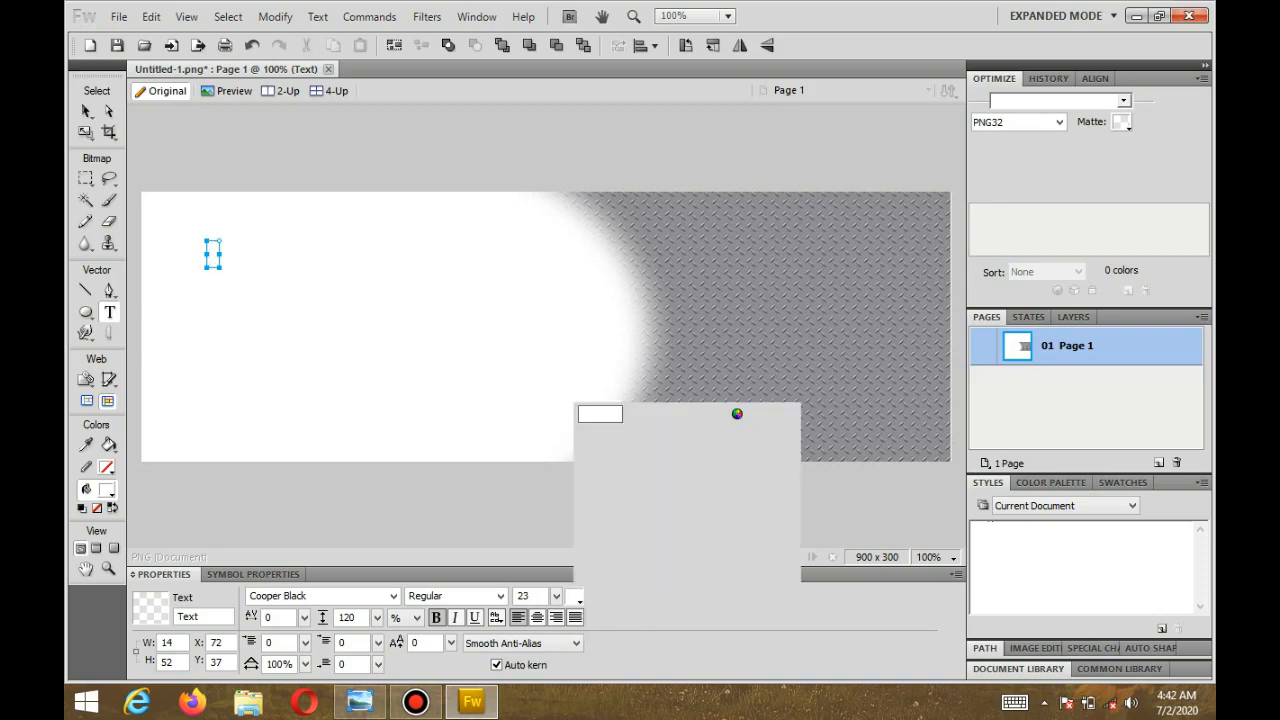
{"action": "left_click", "coordinate": [574, 597]}
{"action": "left_click", "coordinate": [579, 541]}
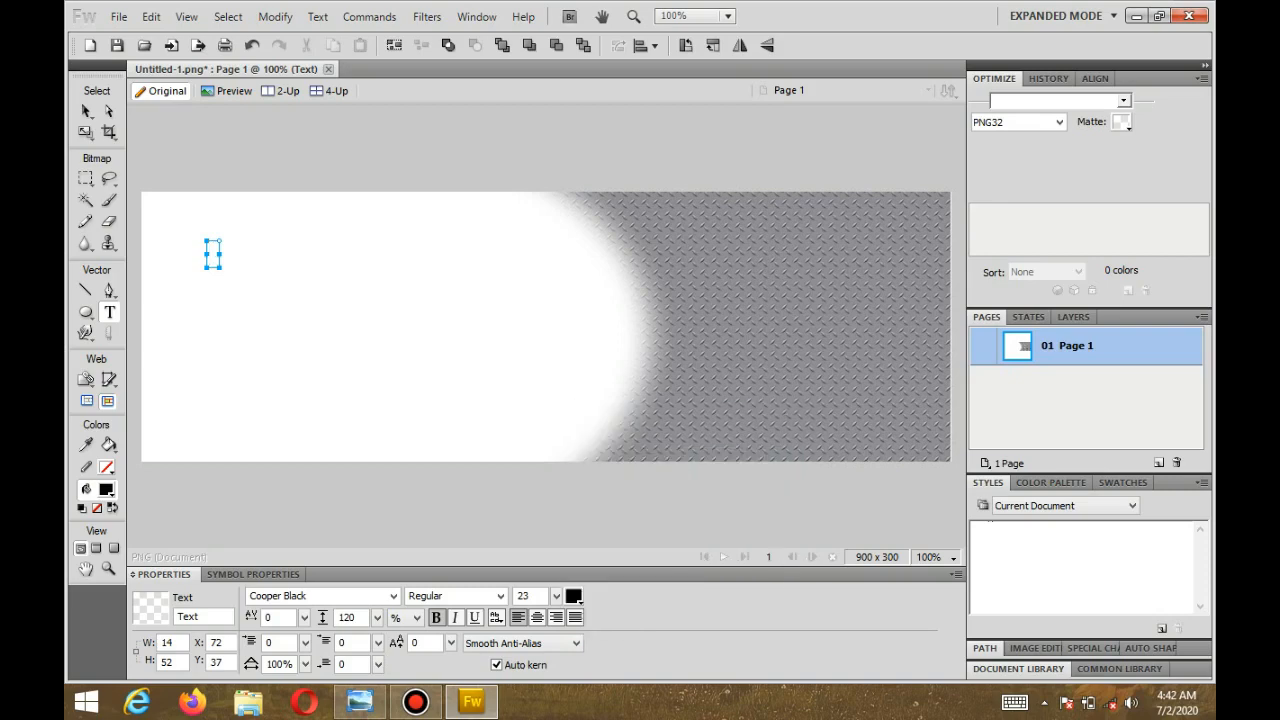
{"action": "type", "text": "Welcome to"}
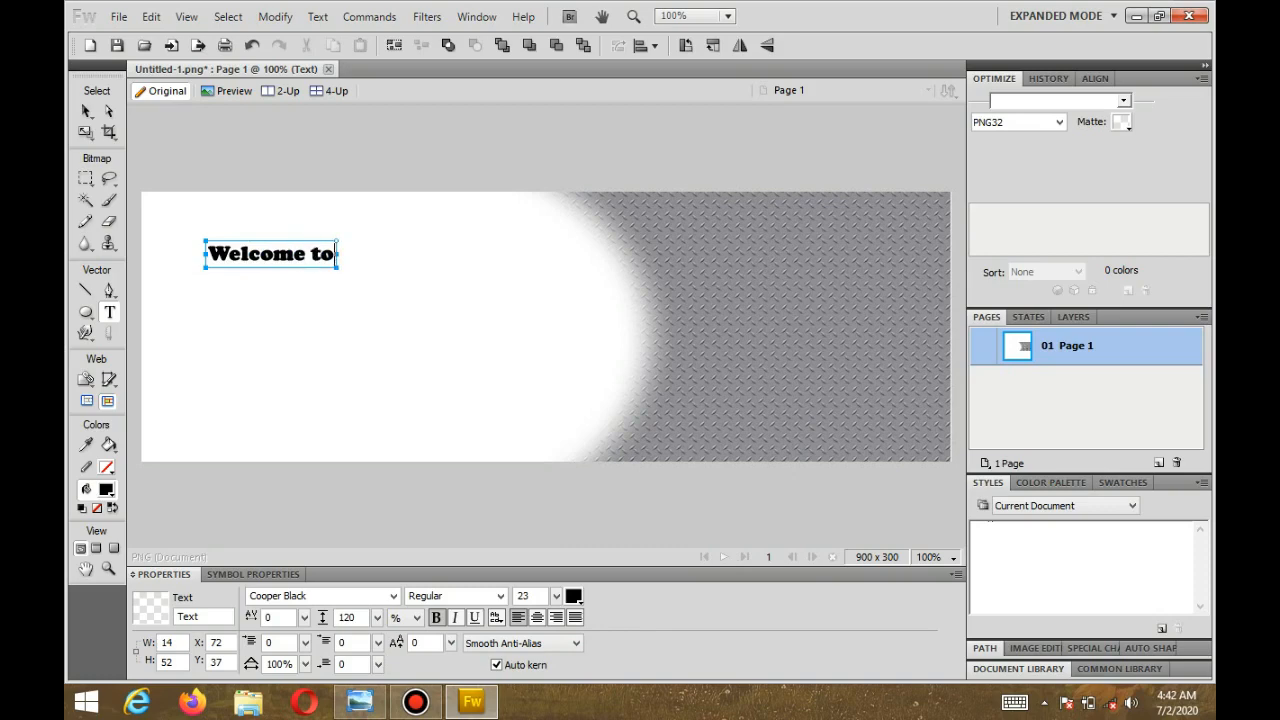
{"action": "type", "text": " Depart"}
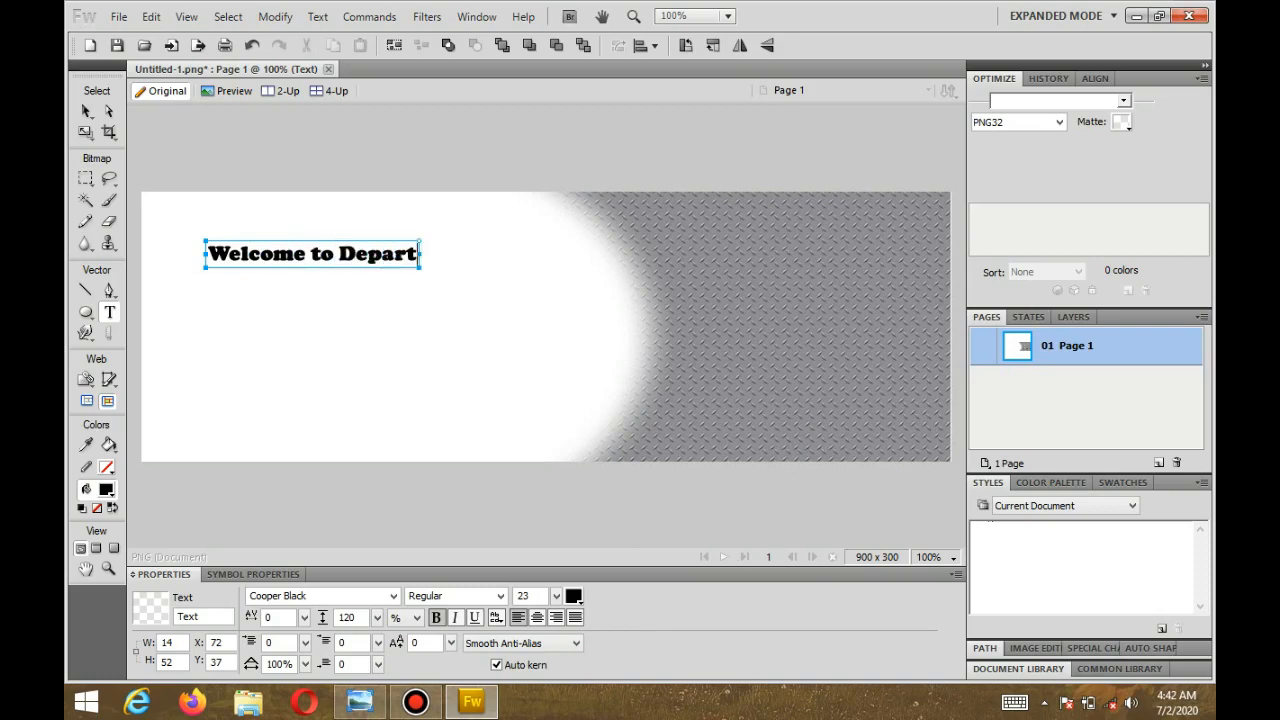
{"action": "type", "text": "ment of"}
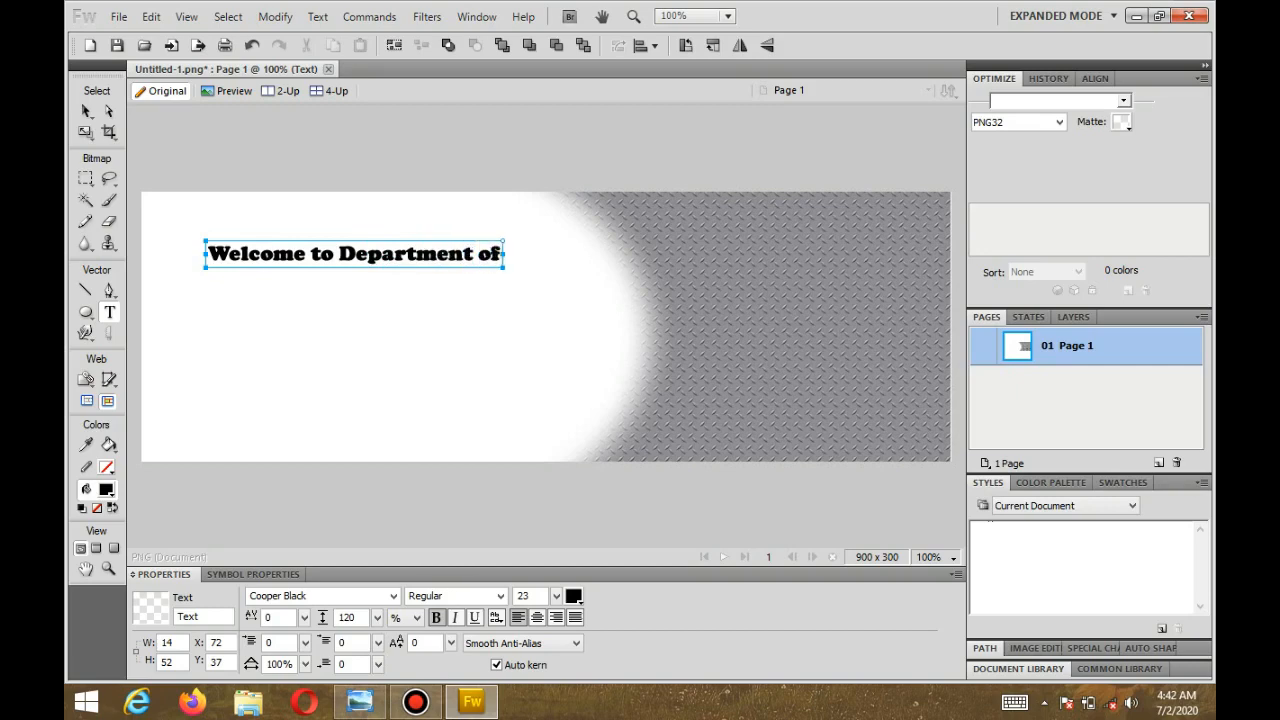
Step: Add a separate text line "COMPUTER SCIENCE" below the welcome line, at about X 105, Y 145
{"action": "left_click", "coordinate": [242, 336]}
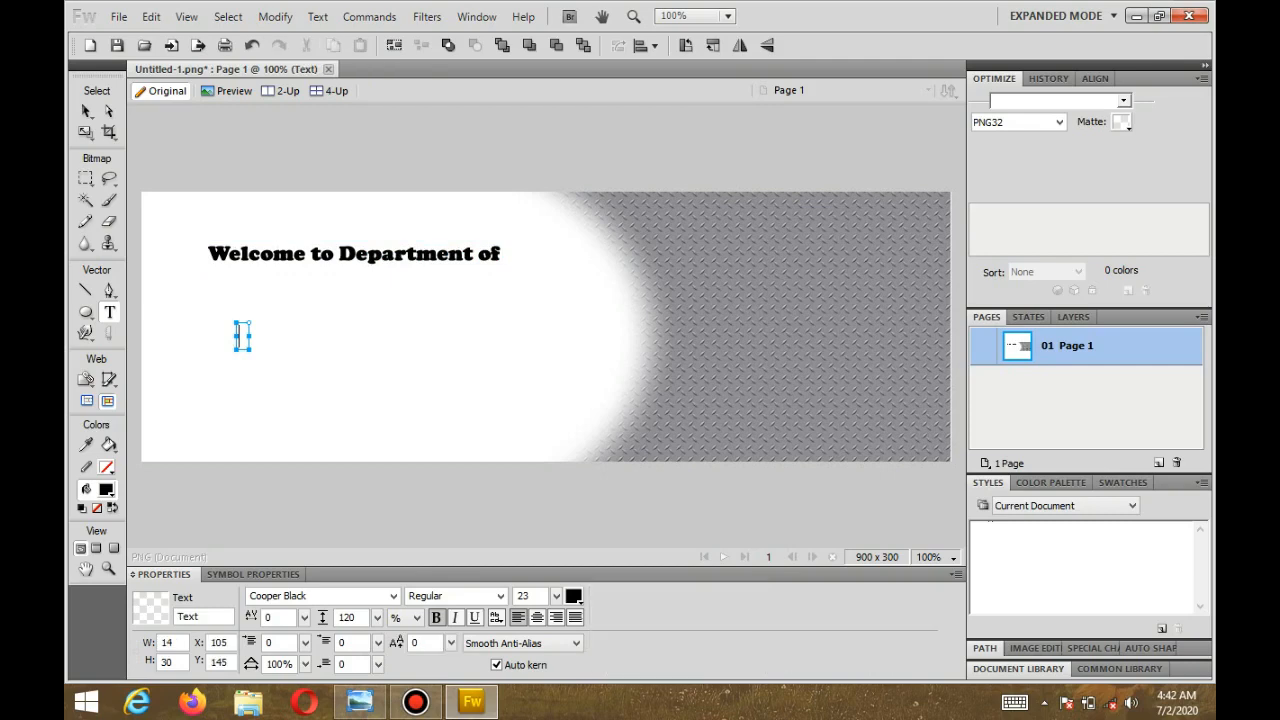
{"action": "type", "text": "COMPUT"}
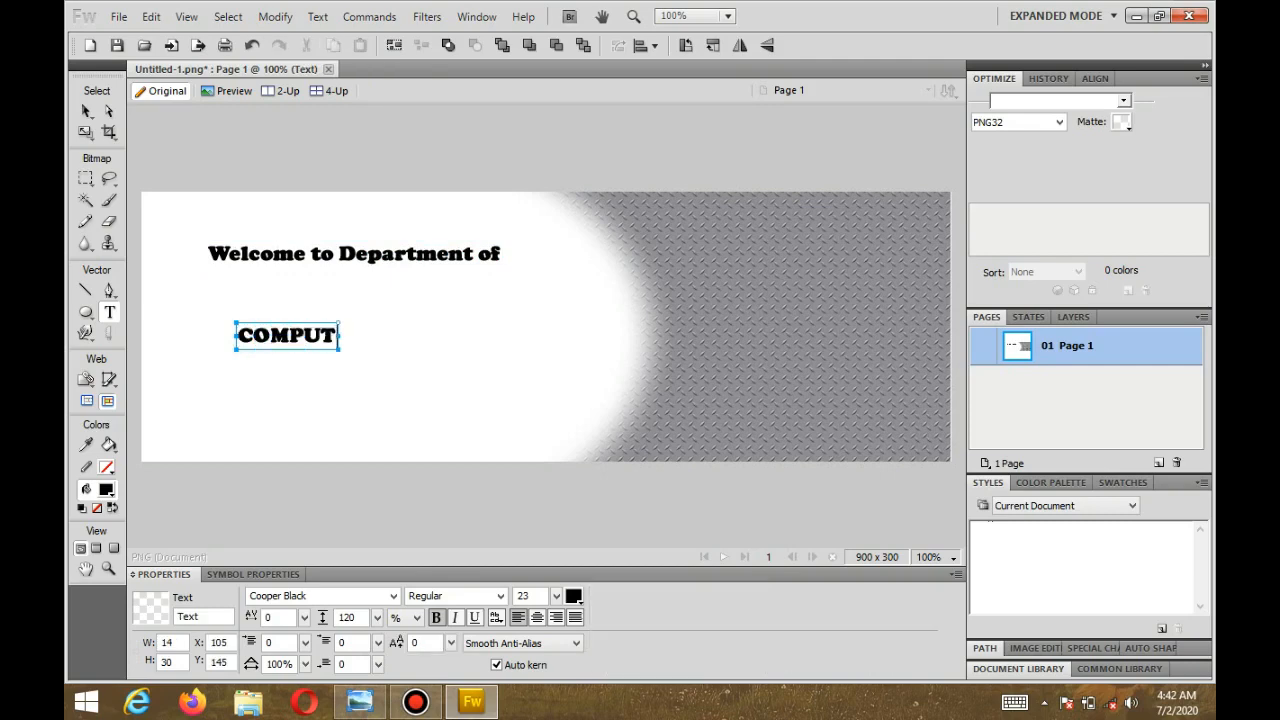
{"action": "type", "text": "ER SCIENCE"}
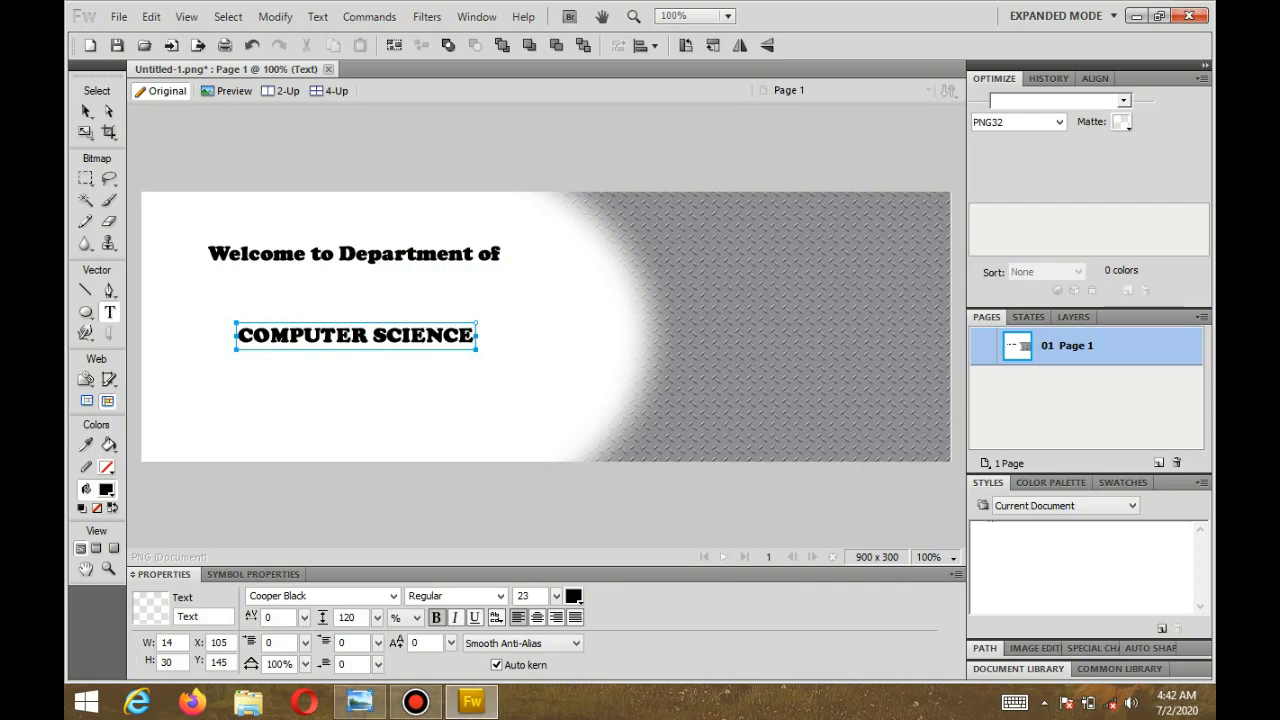
{"action": "key", "text": "Escape"}
Step: Add a separate text line "KENPOLY" below COMPUTER SCIENCE, at about X 120, Y 218
{"action": "left_click", "coordinate": [252, 400]}
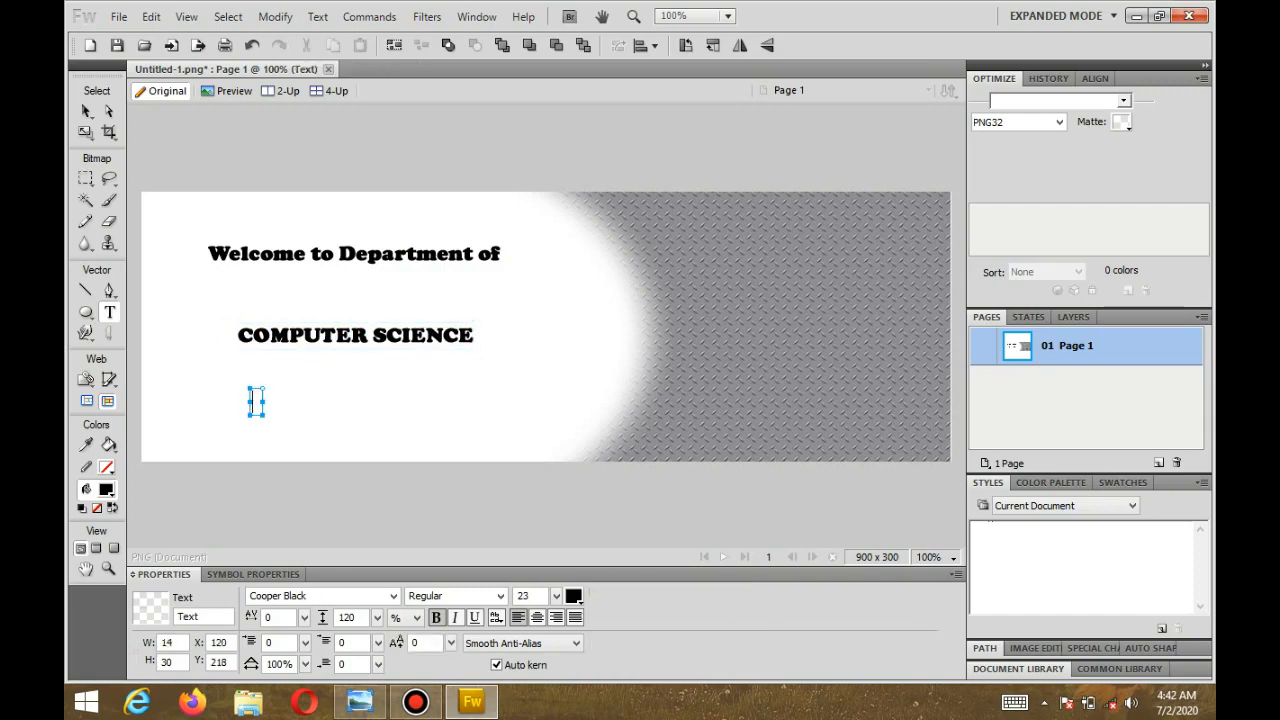
{"action": "type", "text": "KENPOLY"}
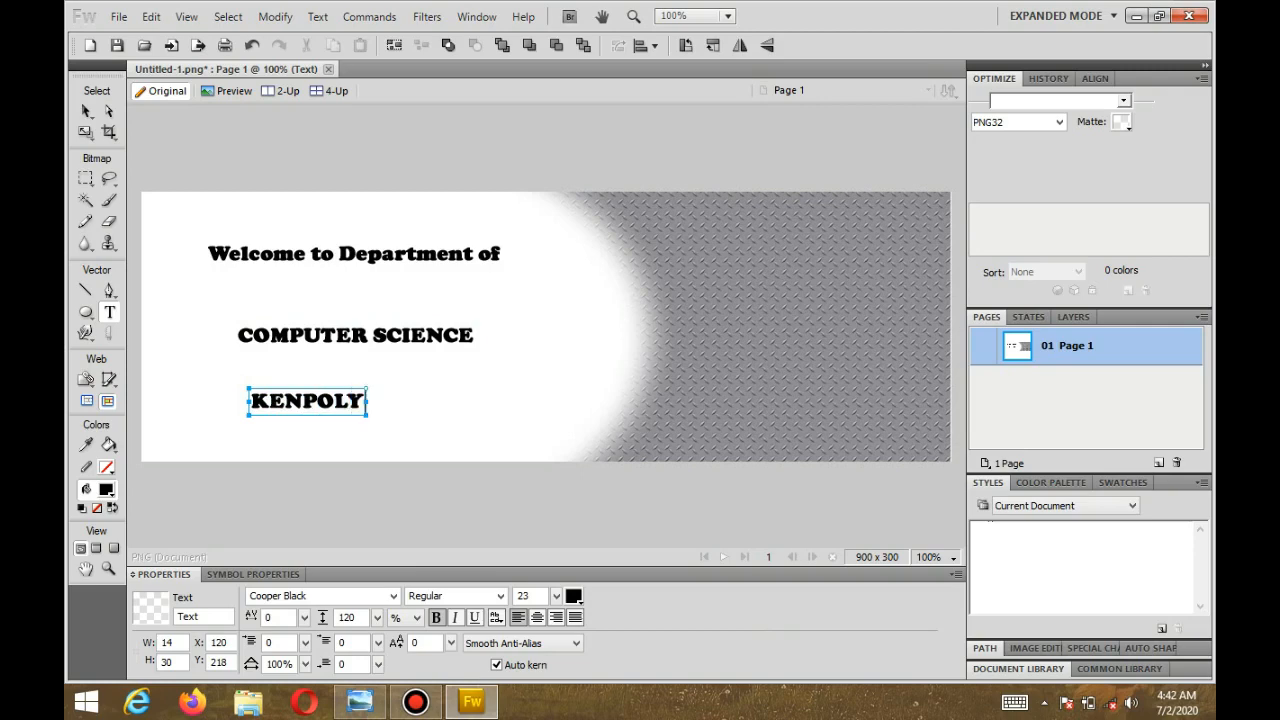
{"action": "key", "text": "Escape"}
Step: Add the slogan "....Networking the world" as a separate text line along the banner's lower edge, at about X 99, Y 266
{"action": "left_click", "coordinate": [234, 445]}
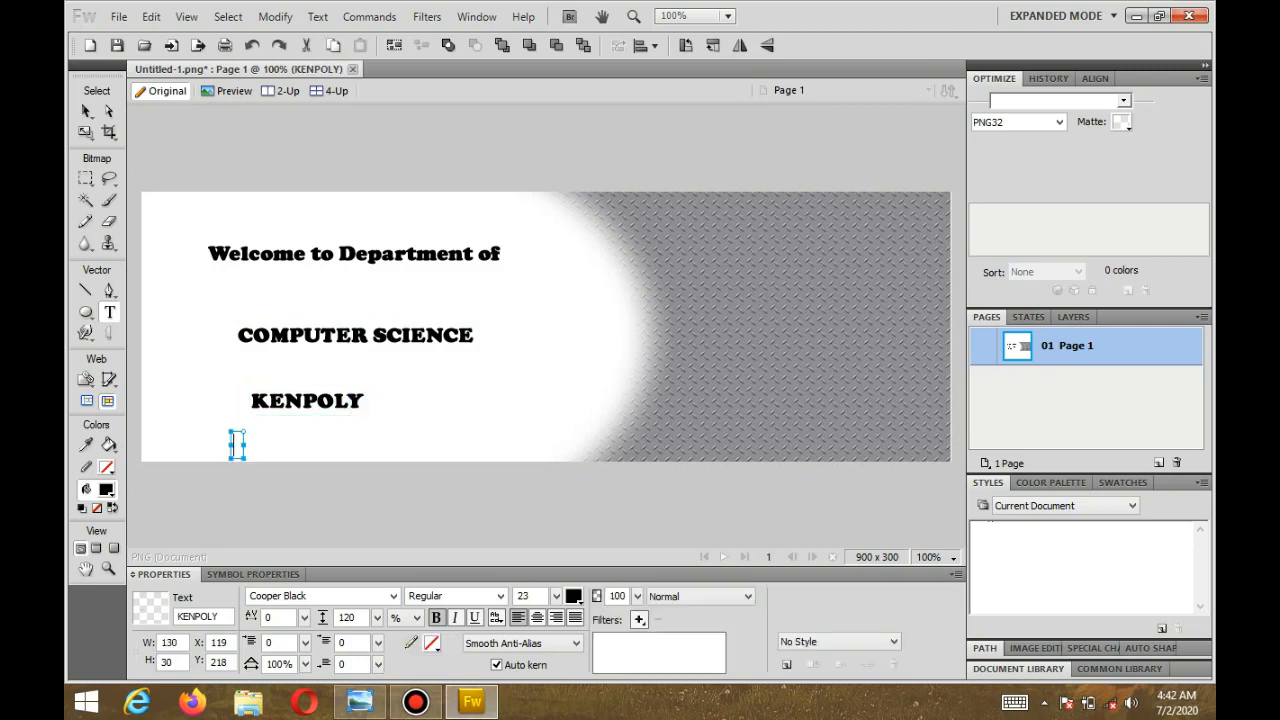
{"action": "type", "text": ".....nET"}
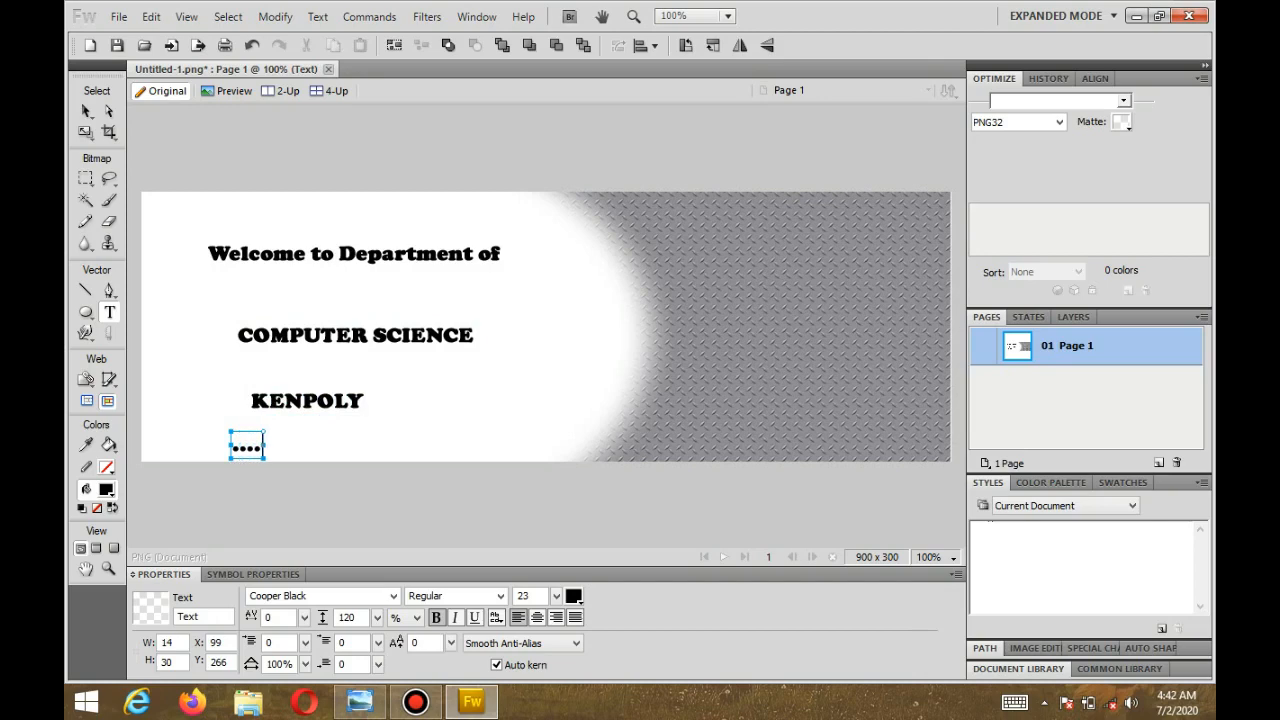
{"action": "key", "text": "BackSpace"}
{"action": "key", "text": "BackSpace"}
{"action": "key", "text": "BackSpace"}
{"action": "type", "text": "Networking"}
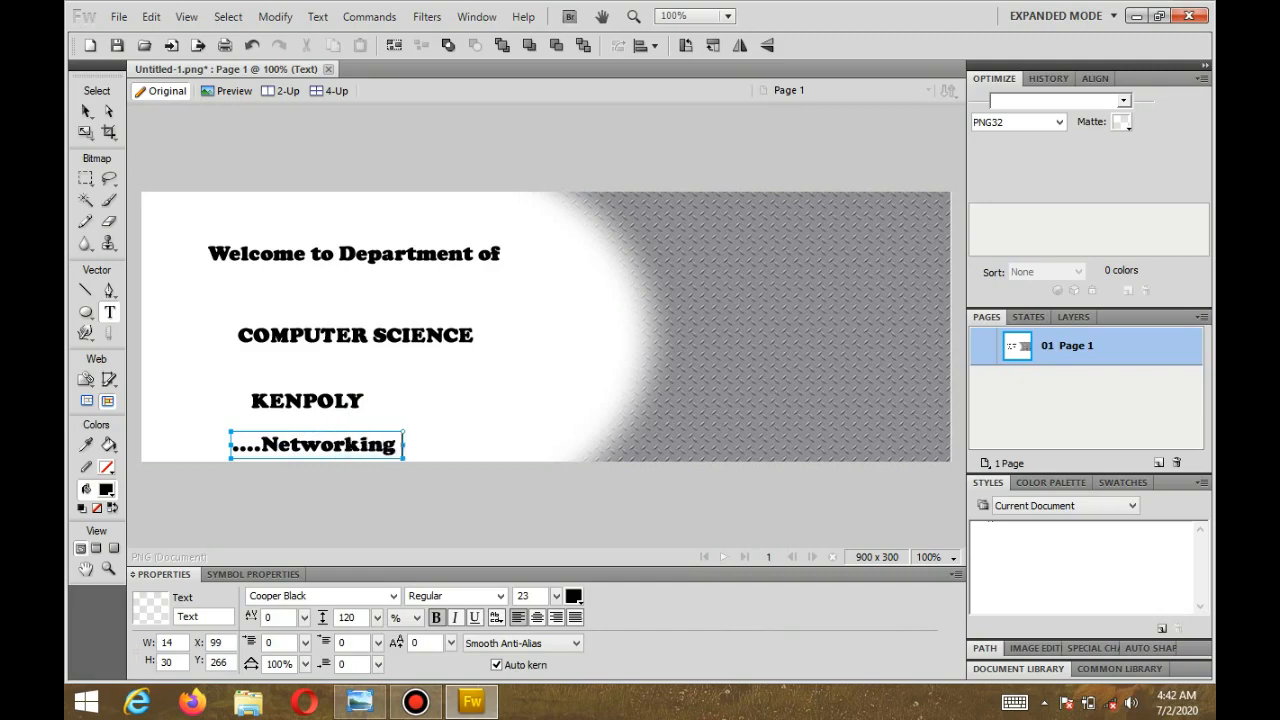
{"action": "type", "text": " the world"}
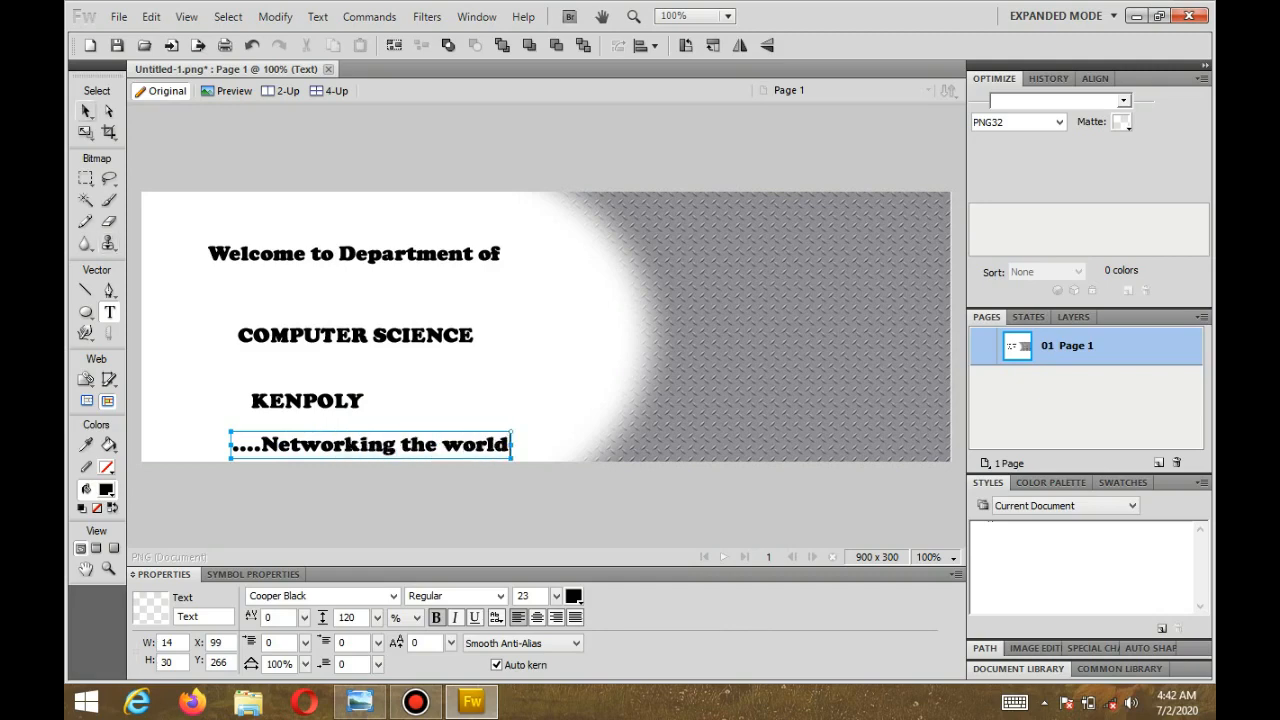
Step: Move the welcome line to about X 67, Y 56 and COMPUTER SCIENCE to about X 99, Y 120
{"action": "left_click", "coordinate": [86, 112]}
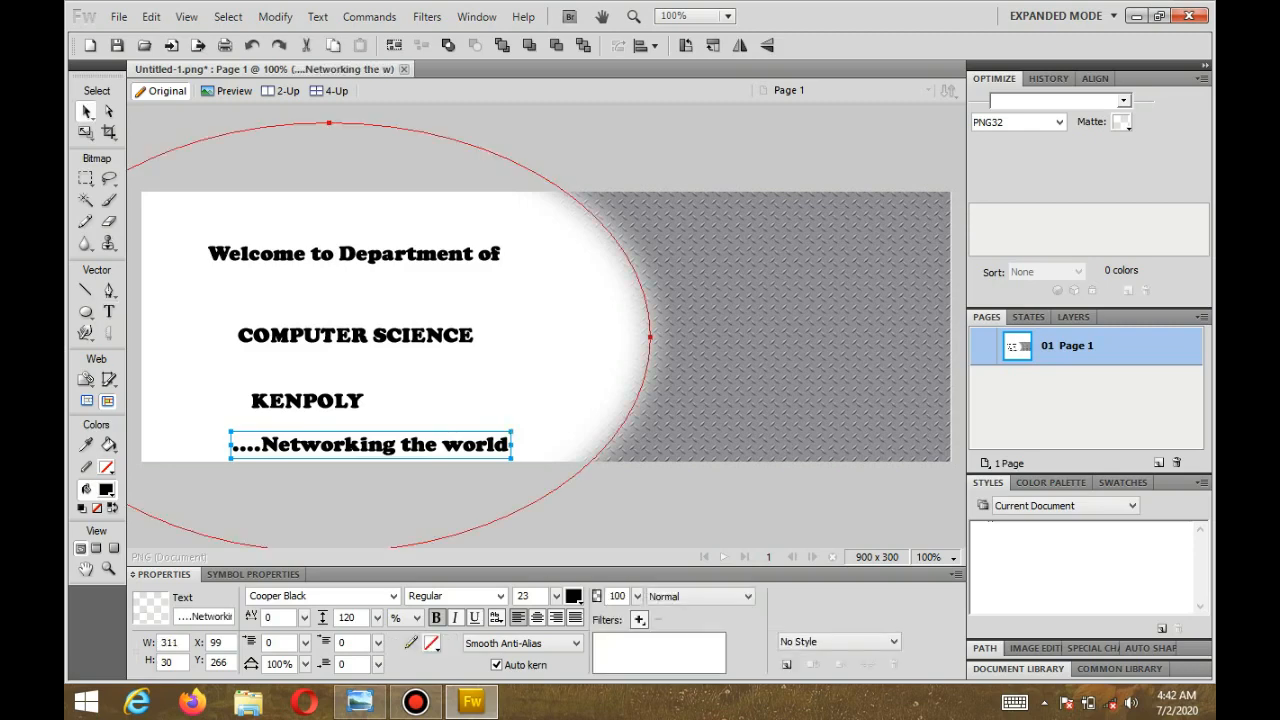
{"action": "left_click_drag", "start_coordinate": [350, 254], "coordinate": [334, 241]}
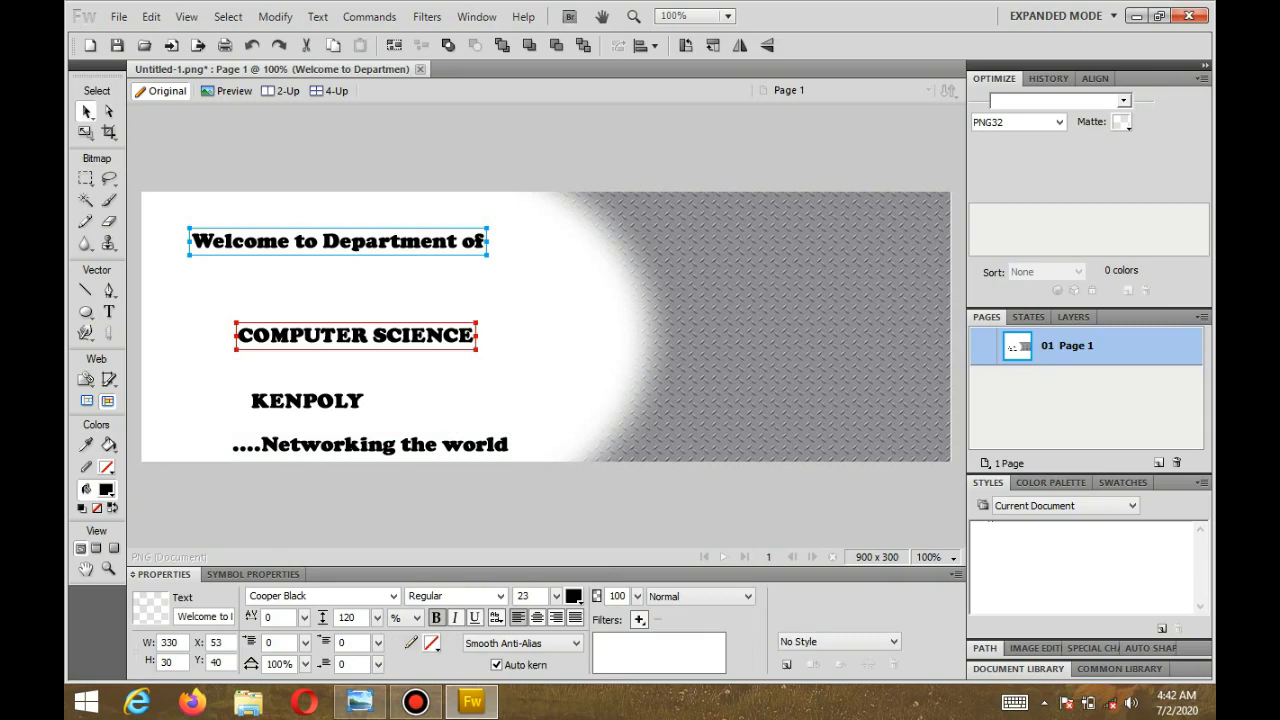
{"action": "left_click", "coordinate": [355, 336]}
{"action": "left_click_drag", "start_coordinate": [355, 336], "coordinate": [350, 313]}
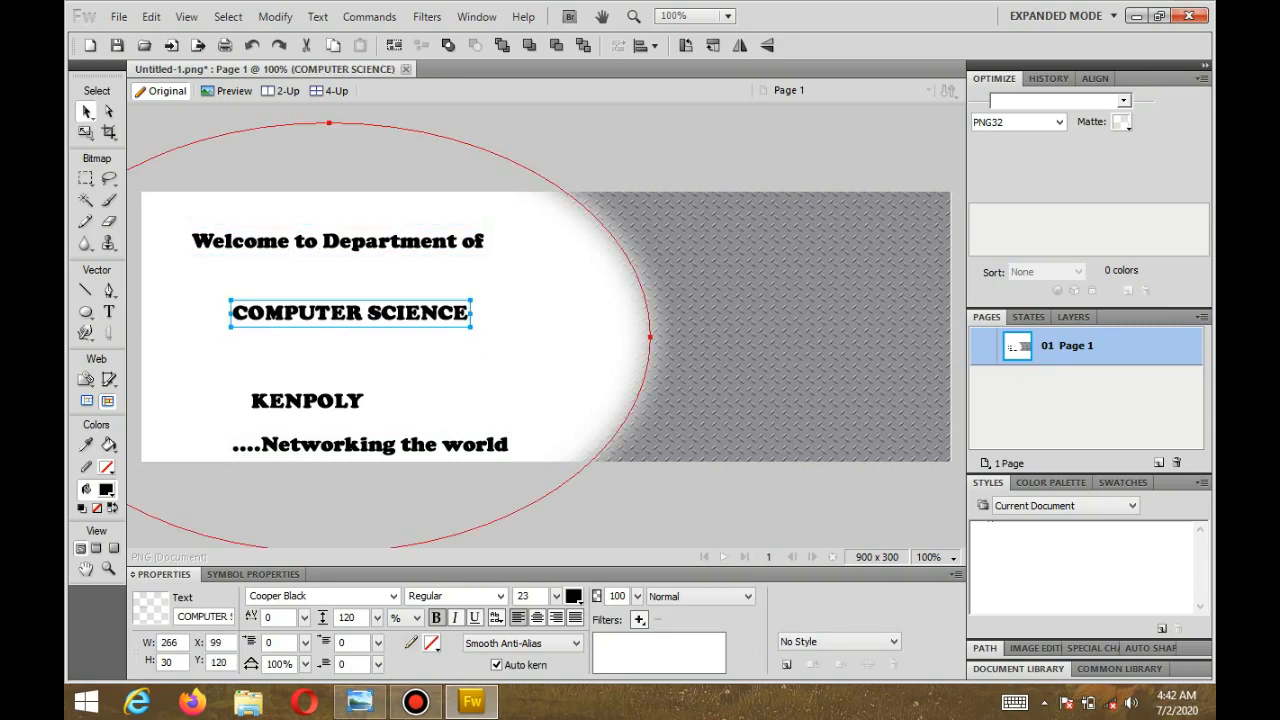
{"action": "left_click_drag", "start_coordinate": [340, 241], "coordinate": [354, 257]}
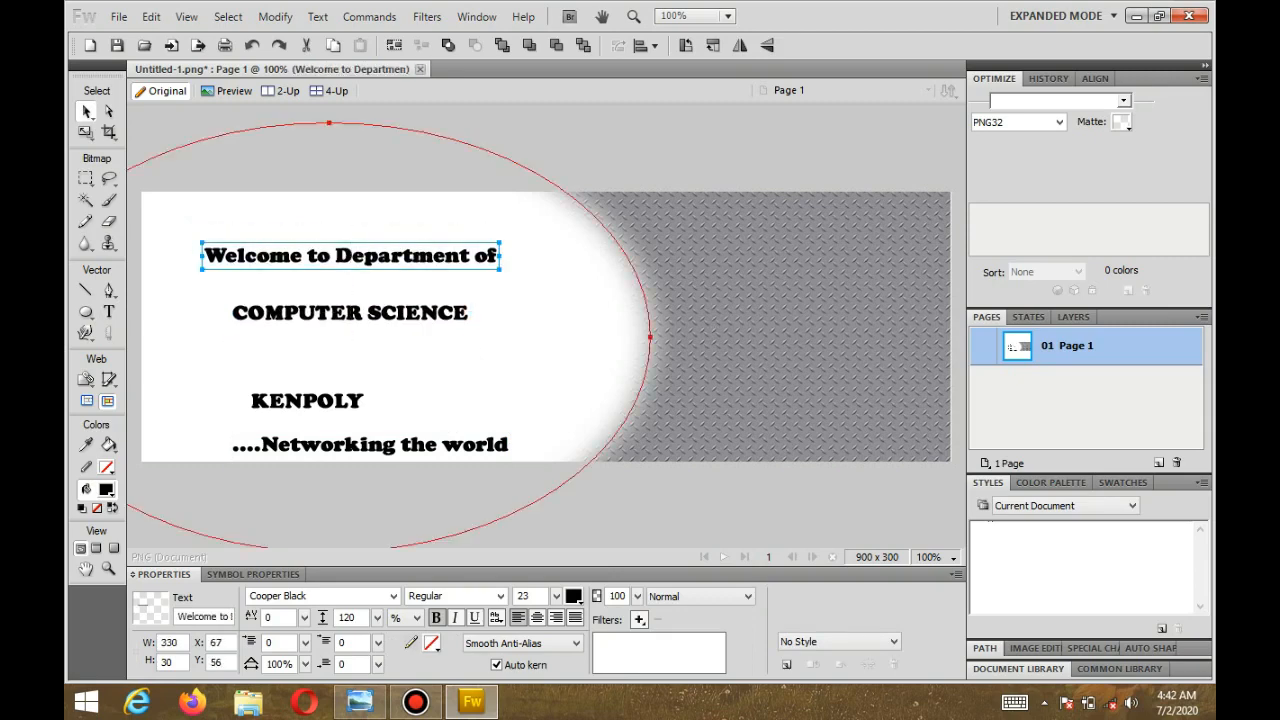
Step: Move KENPOLY up to about X 134, Y 181 and the slogan to about X 67, Y 256
{"action": "left_click", "coordinate": [307, 400]}
{"action": "left_click_drag", "start_coordinate": [307, 400], "coordinate": [320, 367]}
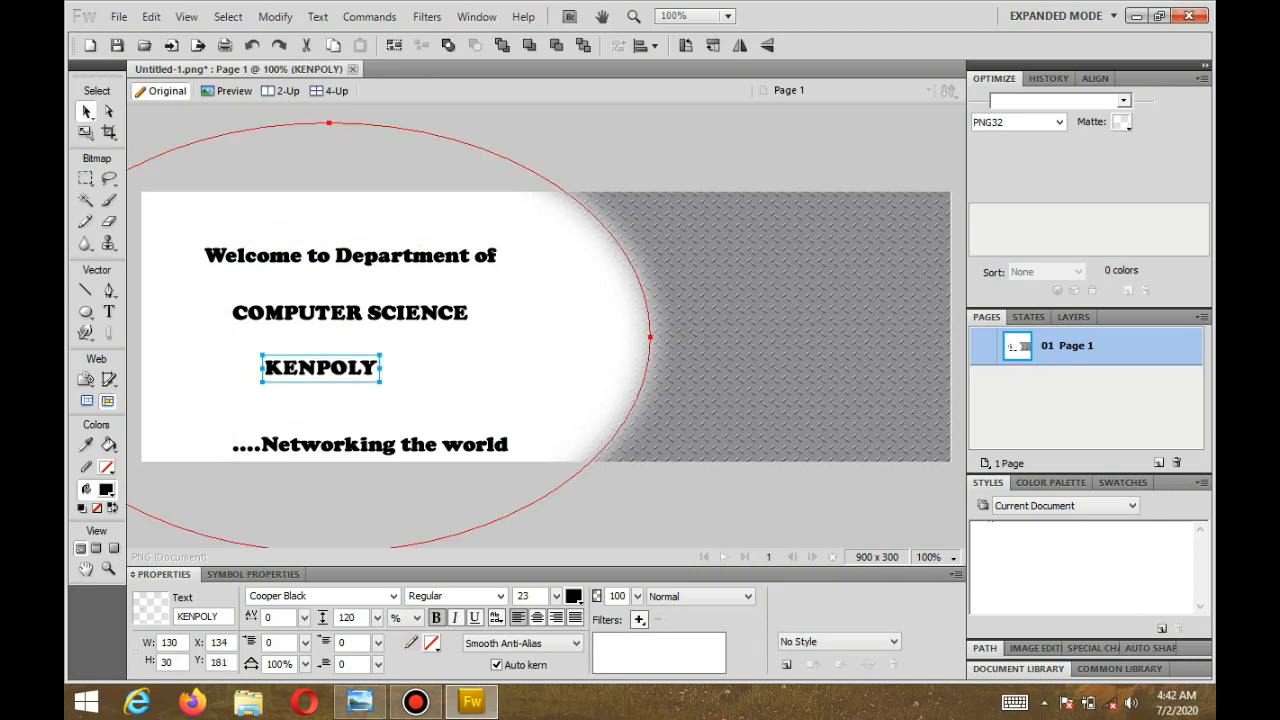
{"action": "left_click_drag", "start_coordinate": [370, 444], "coordinate": [341, 435]}
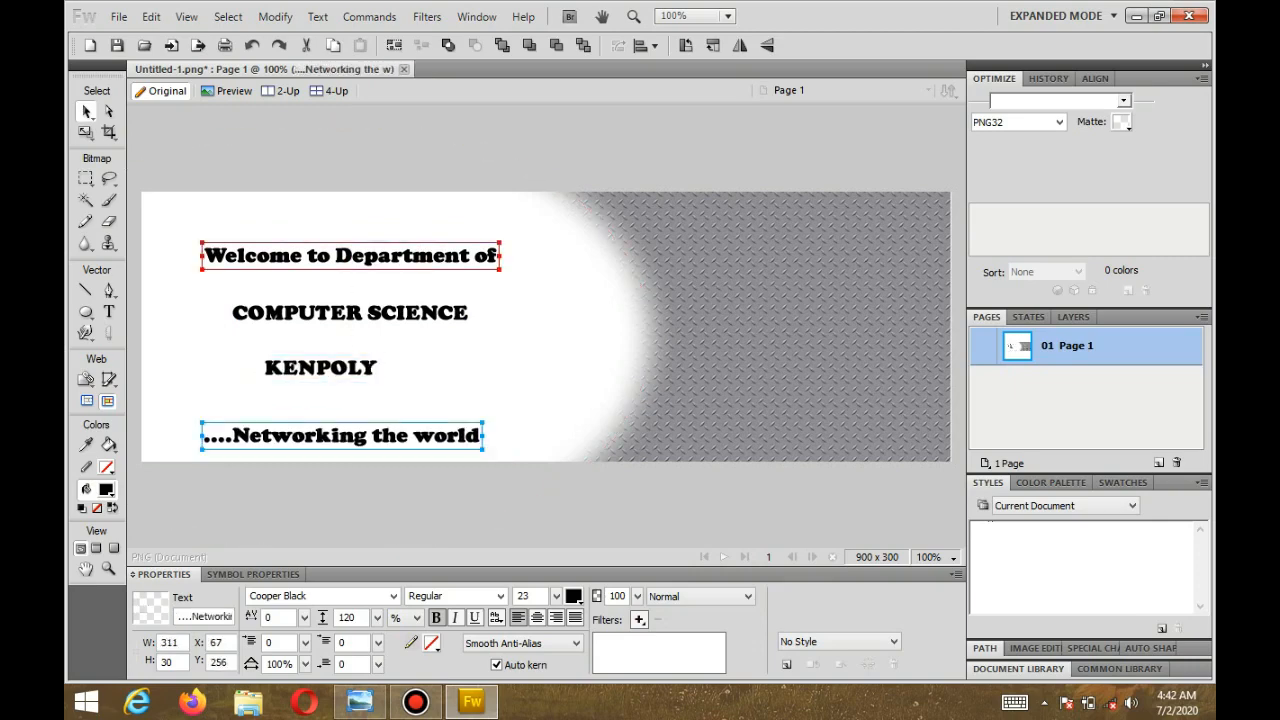
Step: Change the font of the "Welcome to Department of" line to Monotype Corsiva
{"action": "left_click", "coordinate": [350, 256]}
{"action": "left_click", "coordinate": [393, 596]}
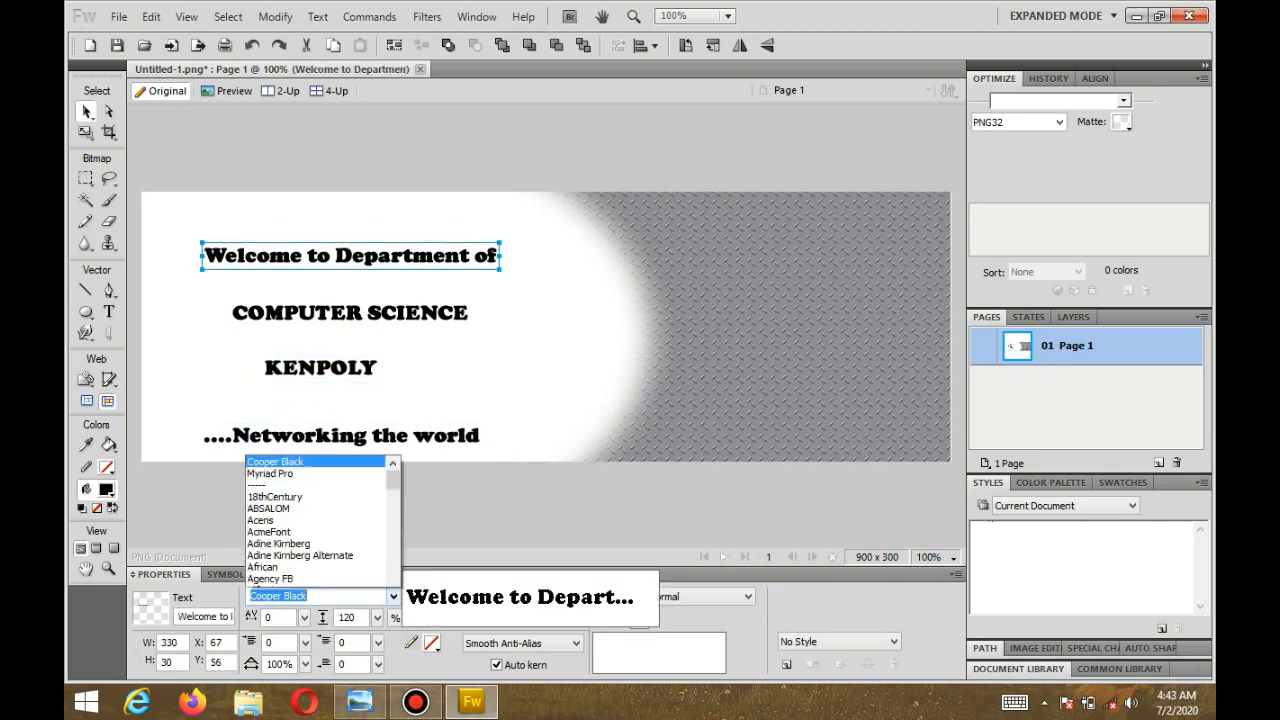
{"action": "key", "text": "Down"}
{"action": "key", "text": "Down"}
{"action": "key", "text": "Down"}
{"action": "key", "text": "Down"}
{"action": "key", "text": "Down"}
{"action": "key", "text": "Down"}
{"action": "key", "text": "Down"}
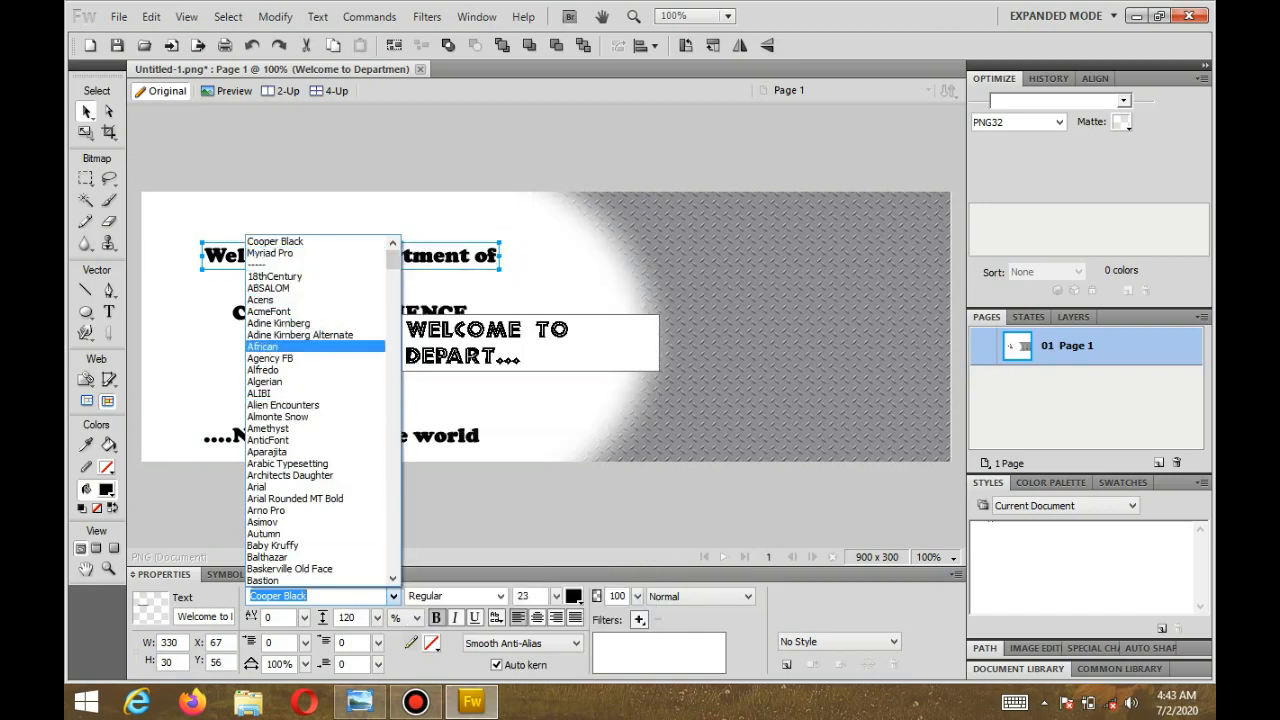
{"action": "type", "text": "Monotype Corsiva"}
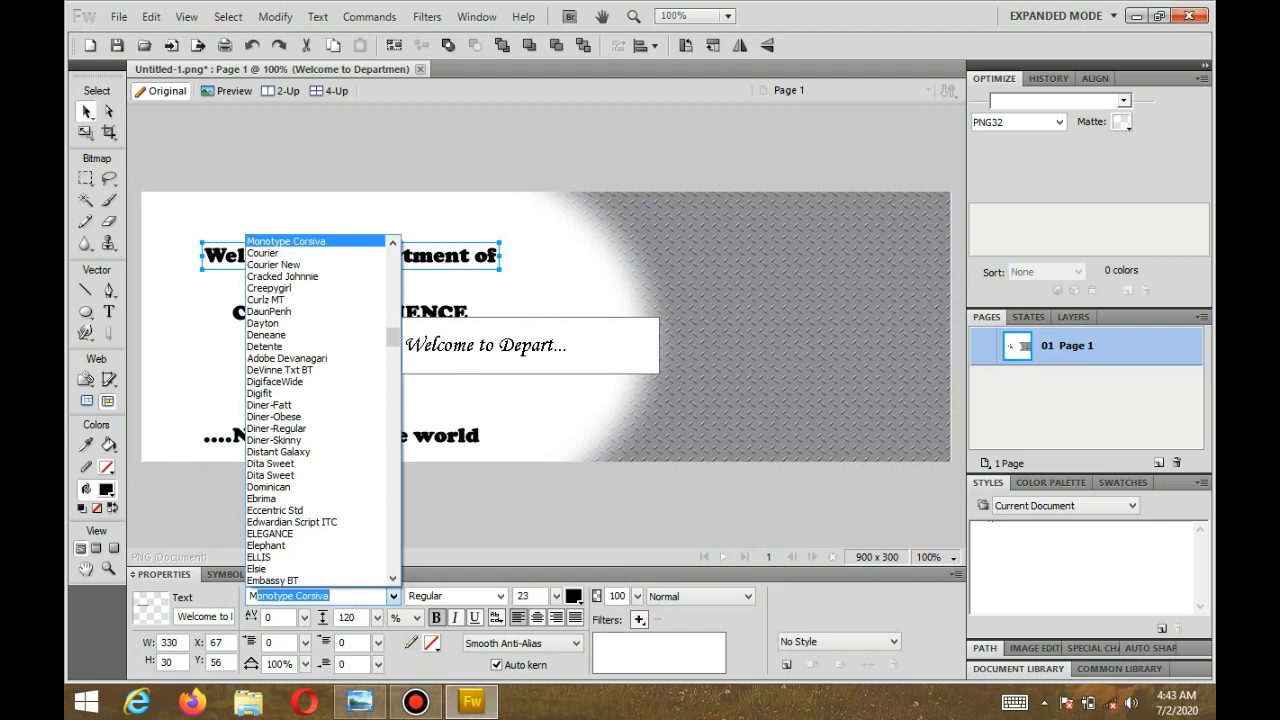
{"action": "key", "text": "Return"}
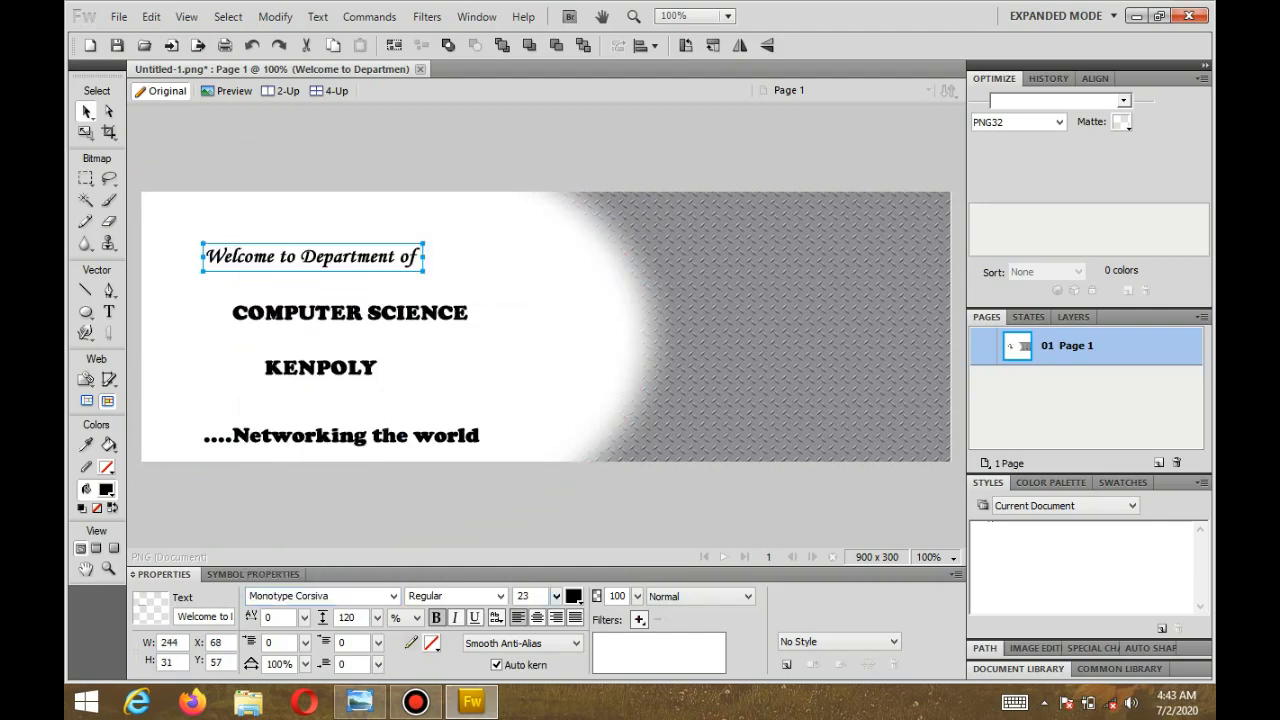
Step: Enlarge the welcome line to size 40 and move it left to about X 34, Y 39
{"action": "left_click_drag", "start_coordinate": [556, 596], "coordinate": [560, 545]}
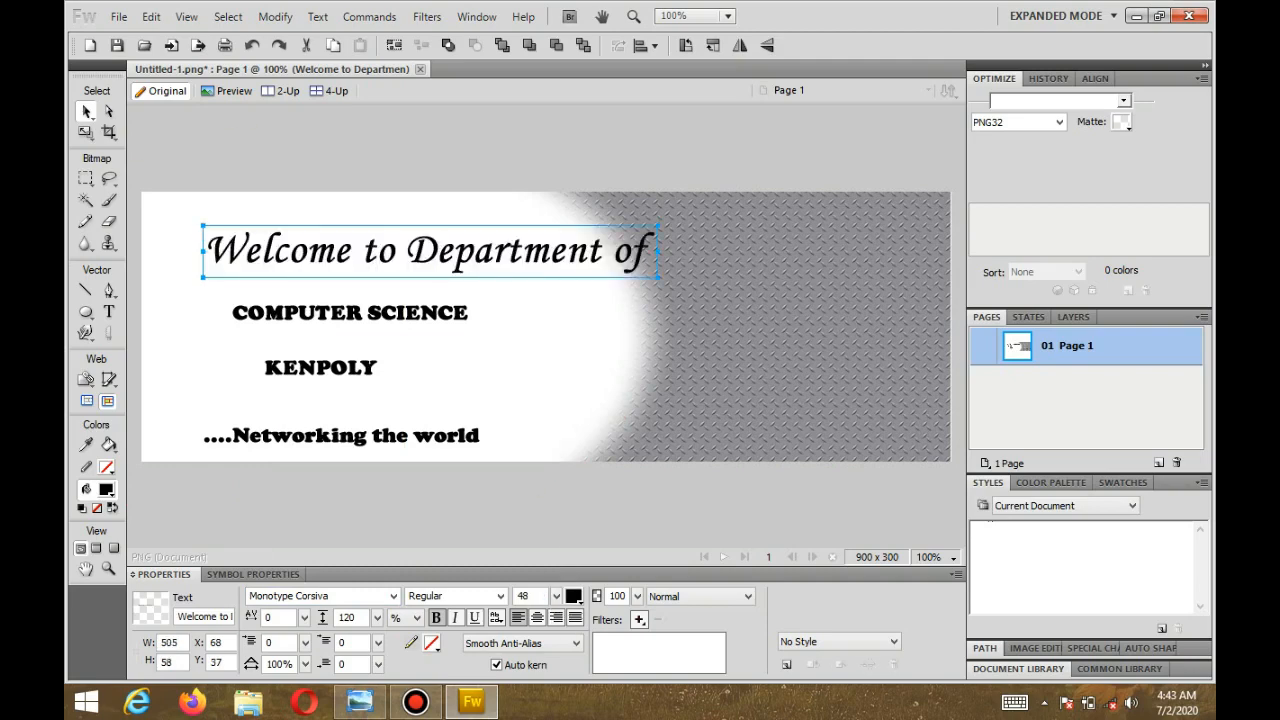
{"action": "left_click_drag", "start_coordinate": [556, 596], "coordinate": [560, 611]}
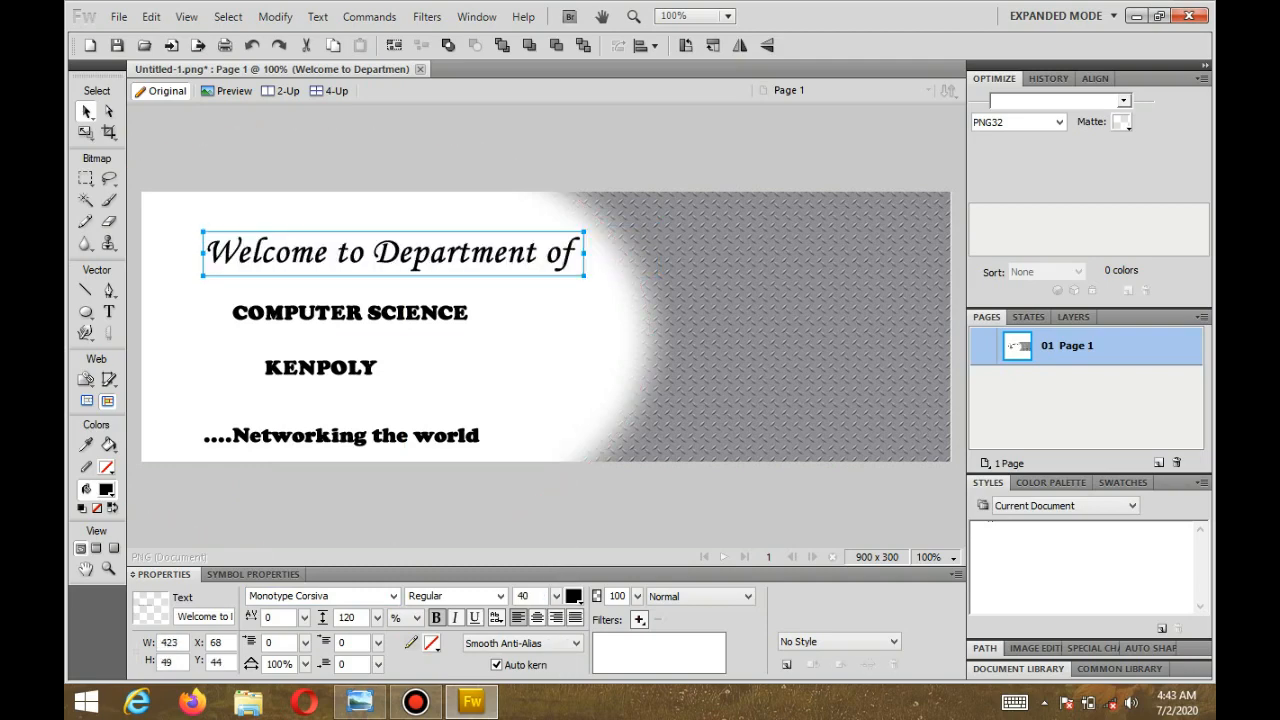
{"action": "left_click_drag", "start_coordinate": [393, 253], "coordinate": [360, 247]}
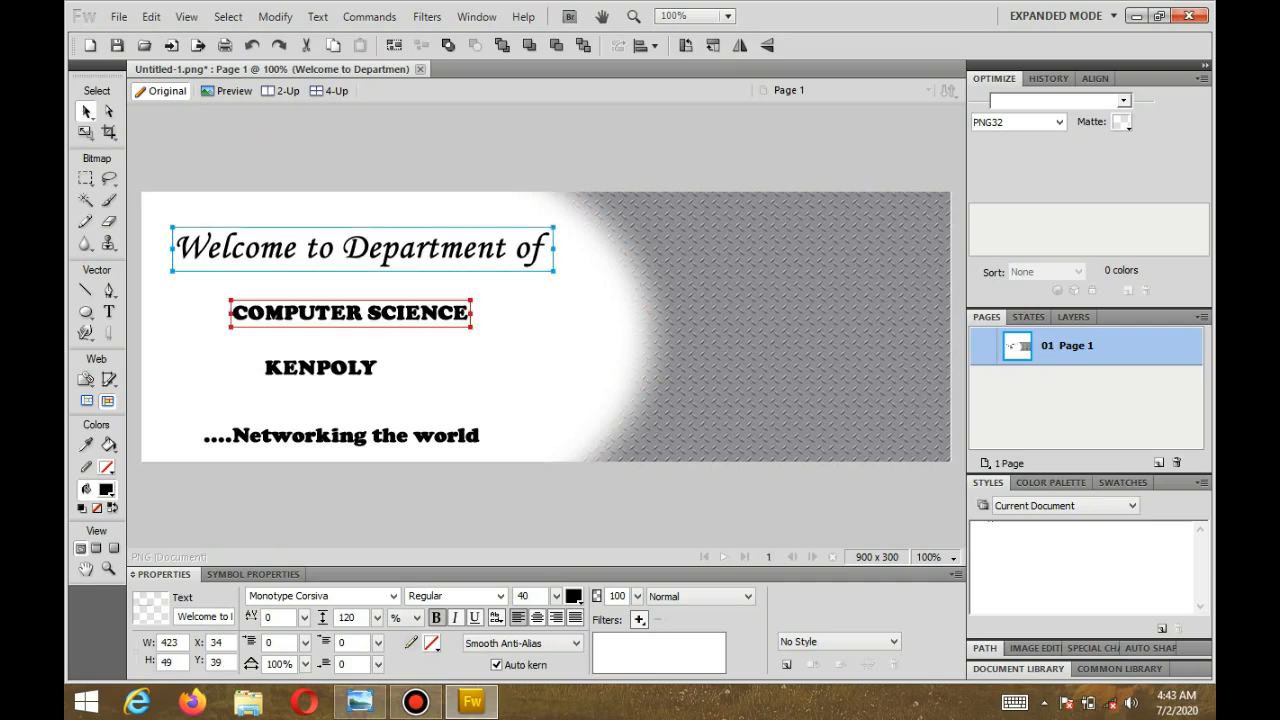
Step: Enlarge COMPUTER SCIENCE to size 46 and shift it left to the banner's left edge, nudging the welcome line slightly right
{"action": "left_click", "coordinate": [350, 313]}
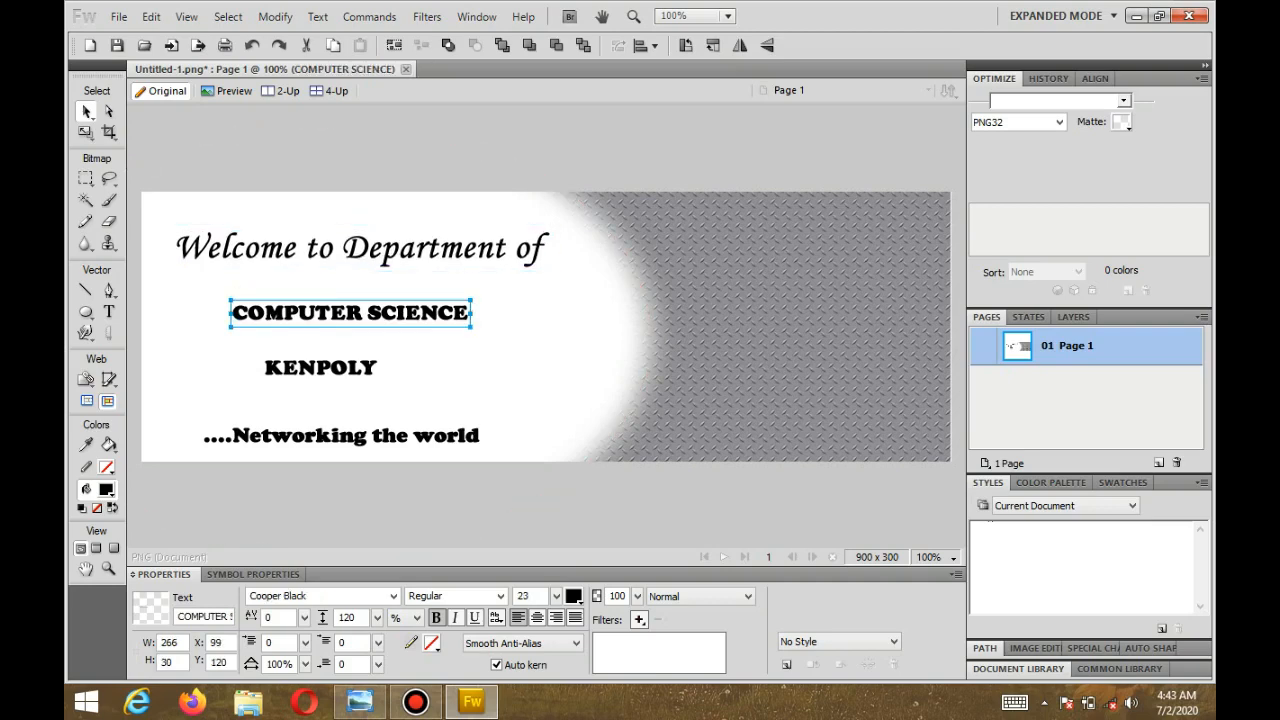
{"action": "left_click_drag", "start_coordinate": [556, 596], "coordinate": [560, 544]}
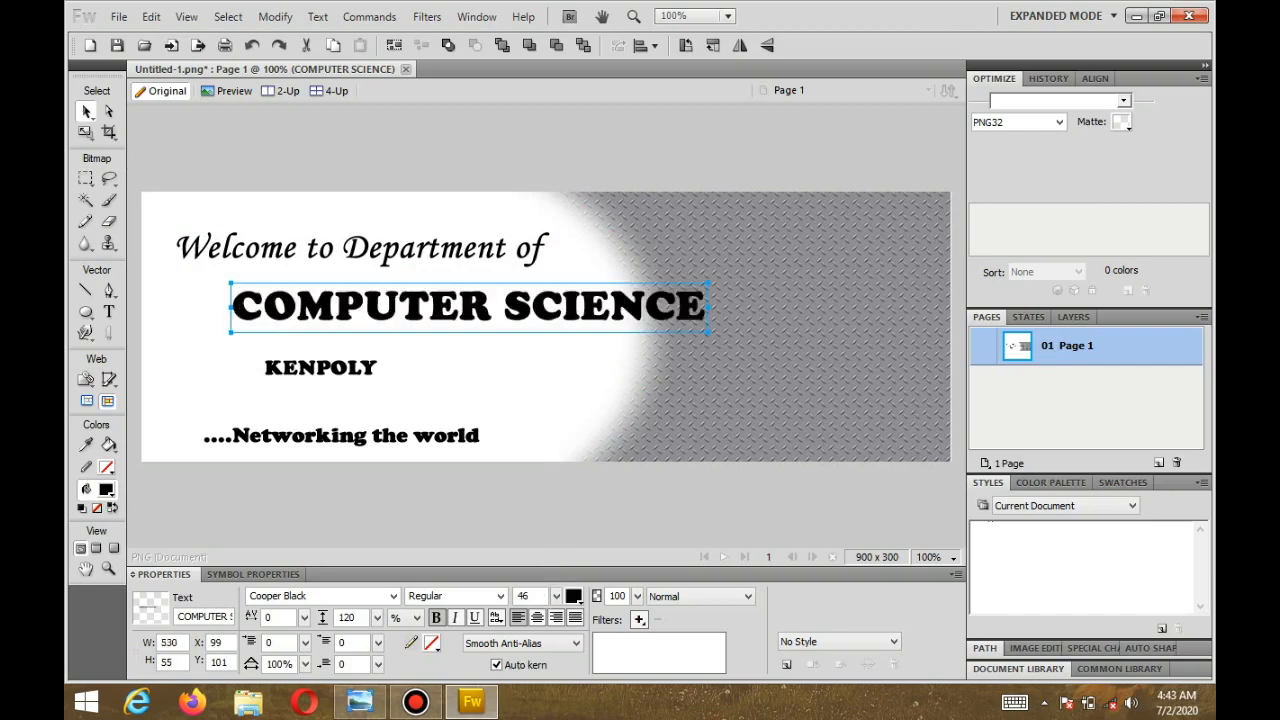
{"action": "left_click_drag", "start_coordinate": [470, 305], "coordinate": [380, 310]}
{"action": "left_click_drag", "start_coordinate": [362, 248], "coordinate": [368, 248]}
Step: Enlarge KENPOLY to size 44 and move it to about X 123, Y 171, beneath COMPUTER SCIENCE
{"action": "left_click", "coordinate": [320, 368]}
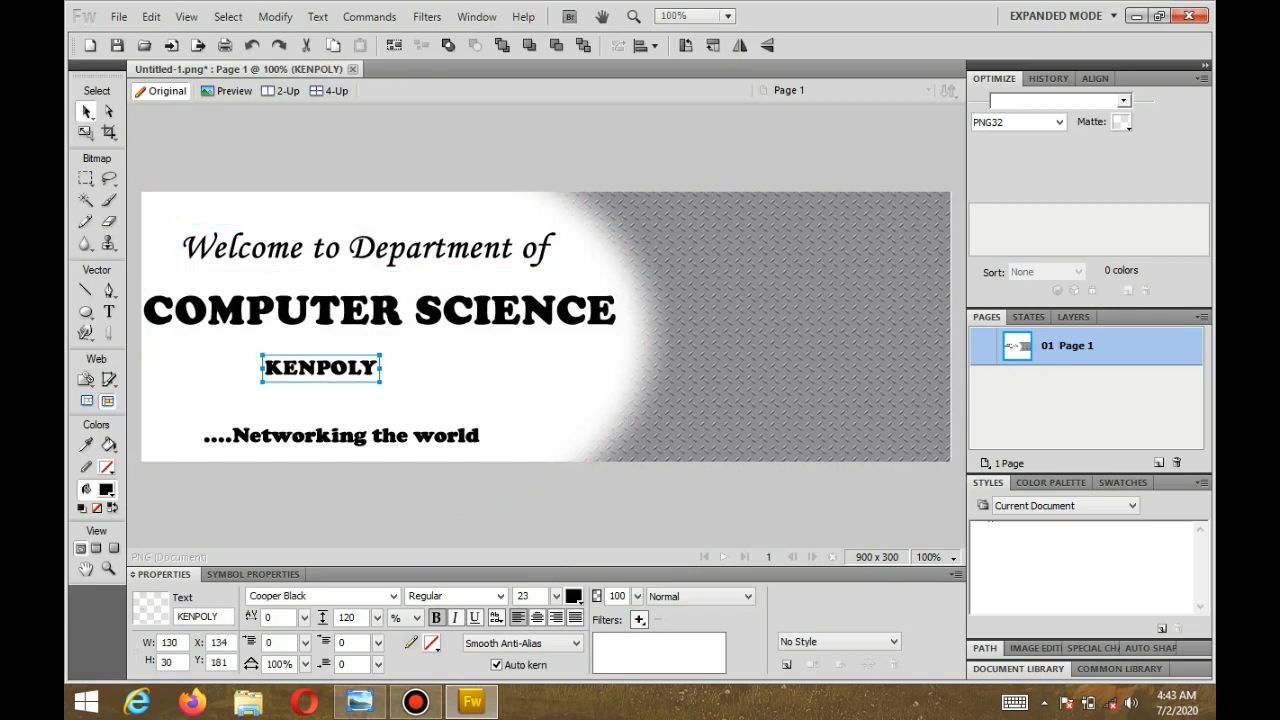
{"action": "left_click_drag", "start_coordinate": [556, 596], "coordinate": [560, 552]}
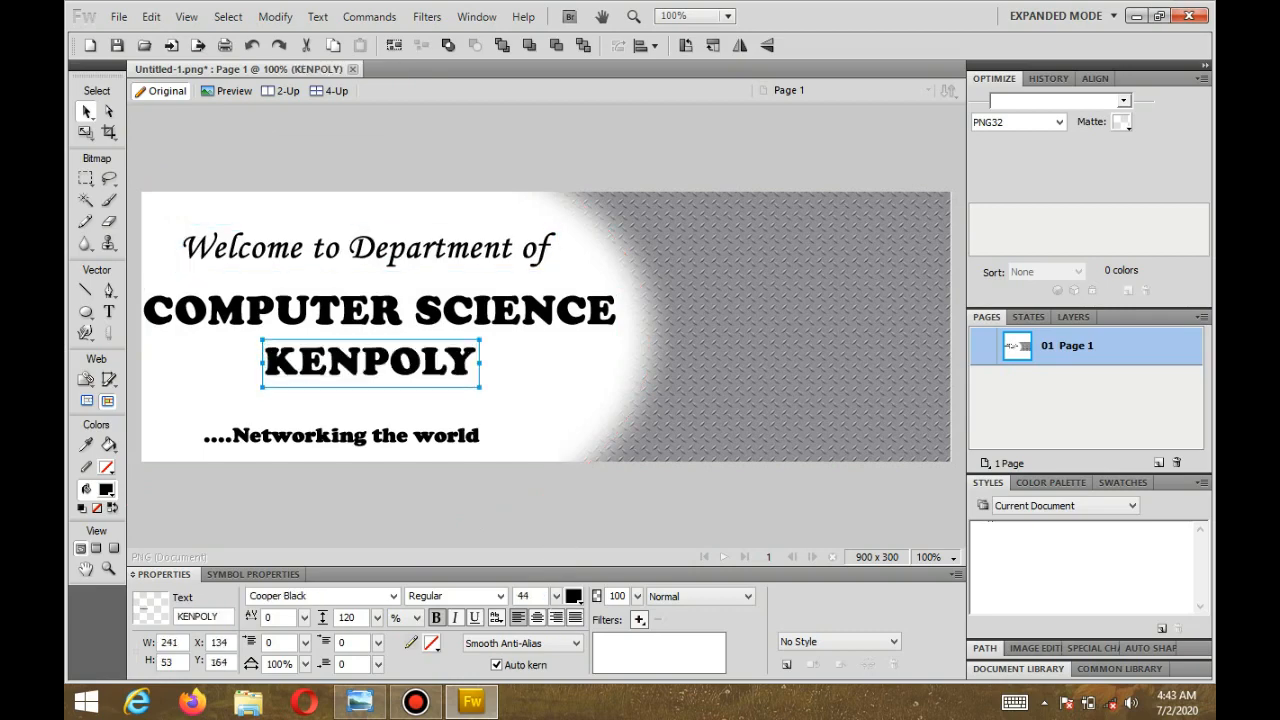
{"action": "left_click_drag", "start_coordinate": [368, 362], "coordinate": [358, 368]}
Step: Shrink the "....Networking the world" slogan to size 17 and move it to about X 104, Y 277
{"action": "left_click", "coordinate": [340, 435]}
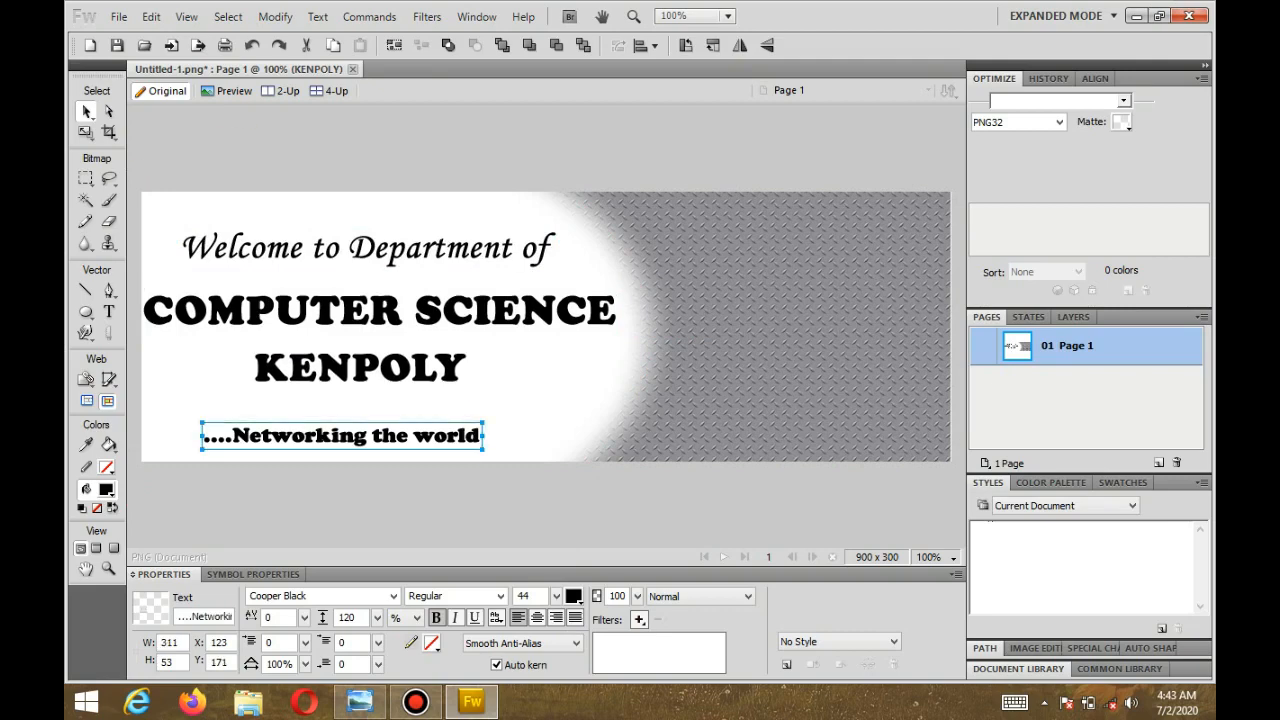
{"action": "left_click", "coordinate": [556, 596]}
{"action": "left_click_drag", "start_coordinate": [560, 600], "coordinate": [560, 604]}
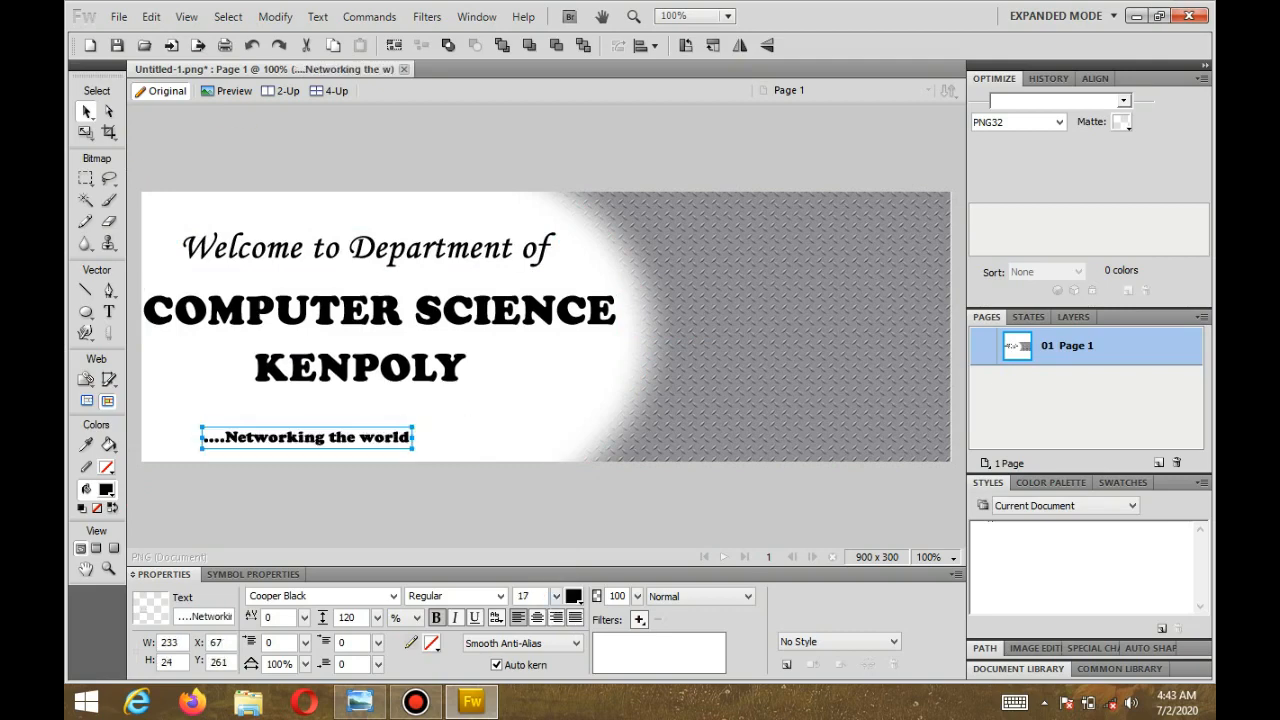
{"action": "left_click_drag", "start_coordinate": [340, 437], "coordinate": [376, 451]}
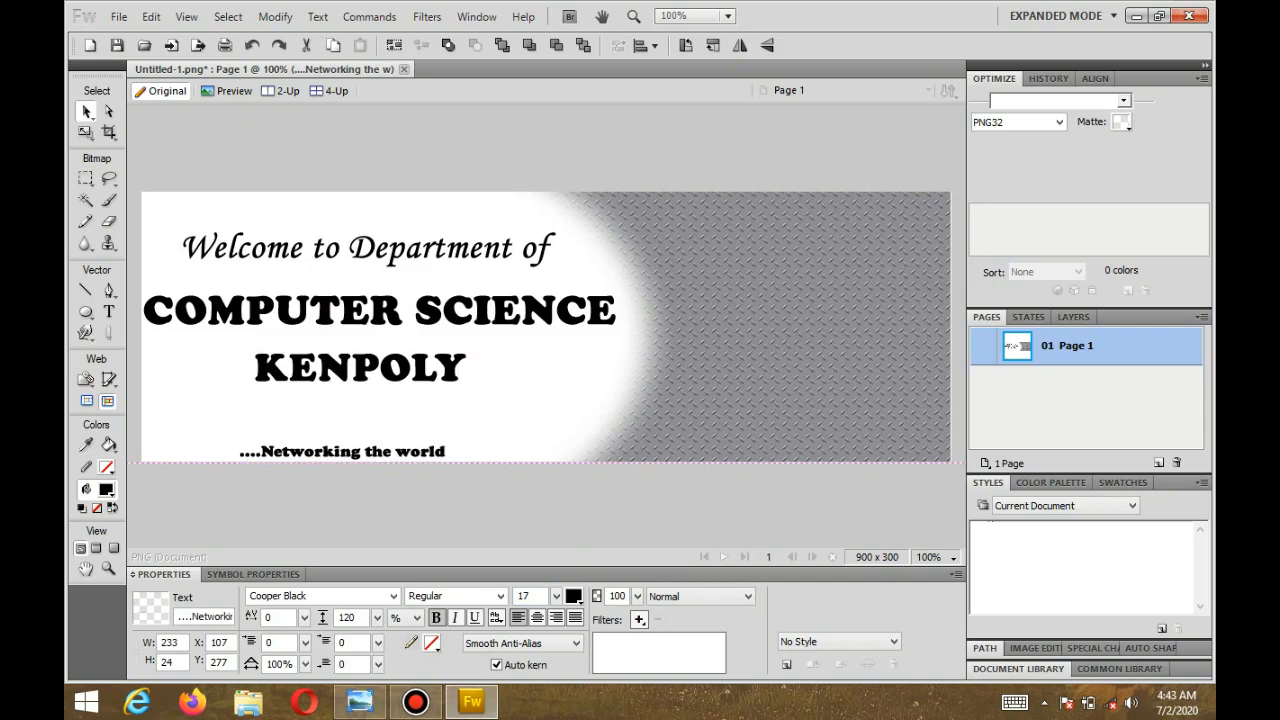
{"action": "key", "text": "Left"}
{"action": "key", "text": "Left"}
{"action": "key", "text": "Left"}
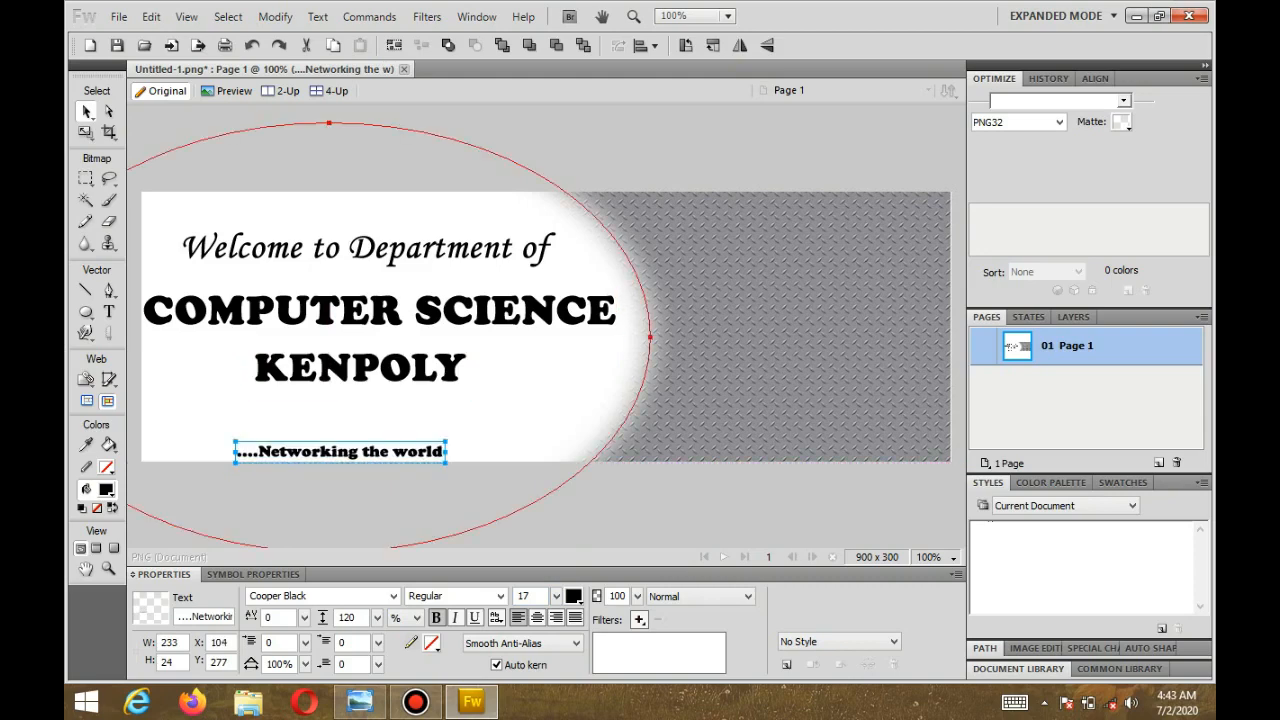
Step: Apply the Chrome 003 style from the Chrome Styles set to the COMPUTER SCIENCE text
{"action": "left_click", "coordinate": [546, 314]}
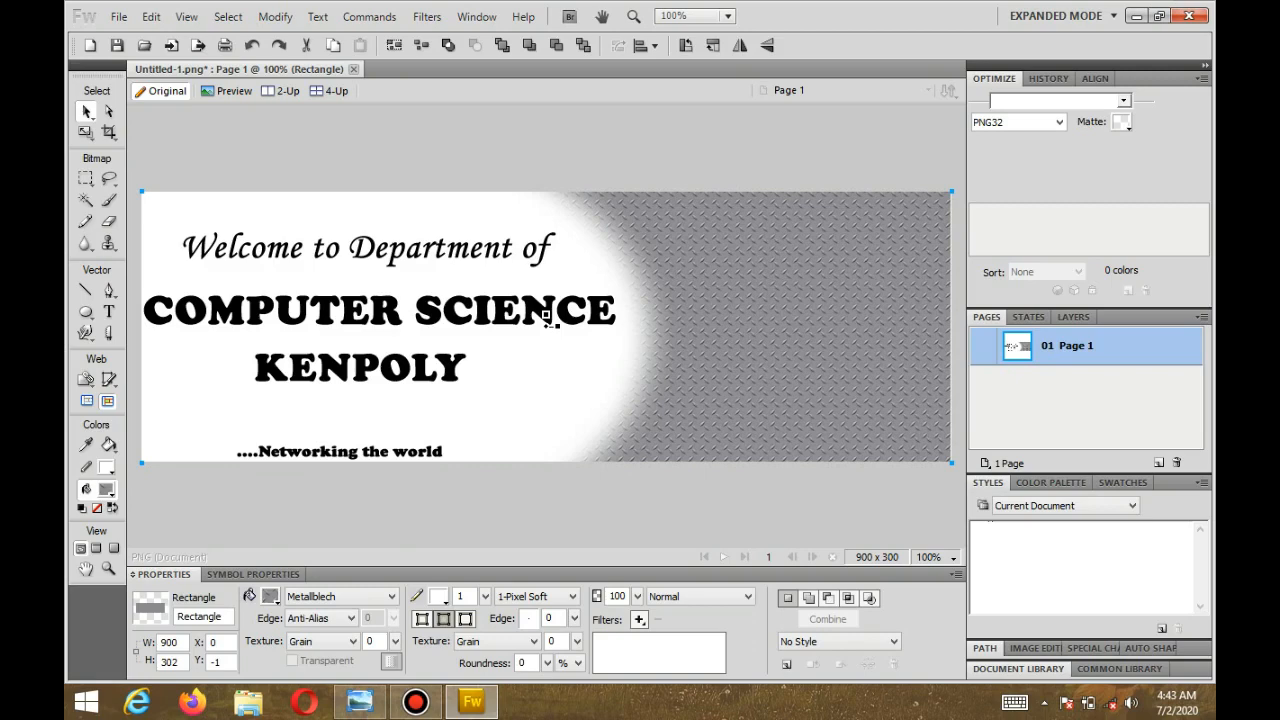
{"action": "left_click", "coordinate": [548, 316]}
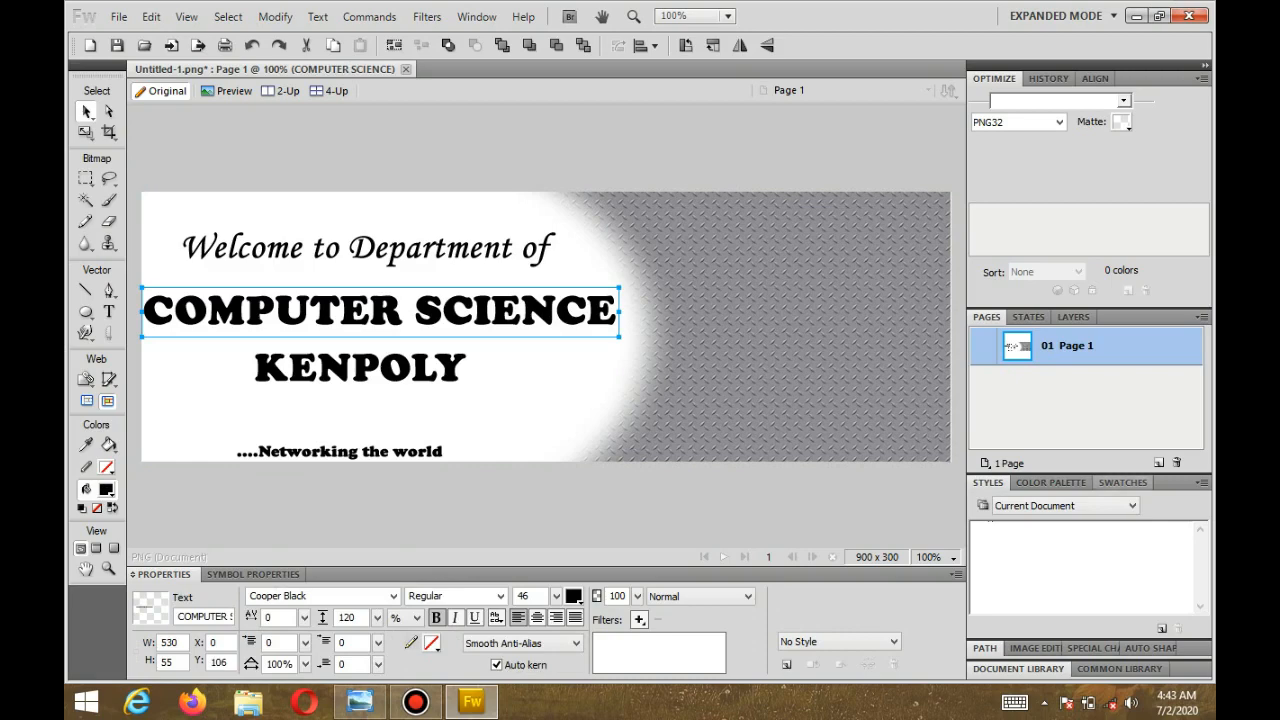
{"action": "left_click", "coordinate": [1064, 505]}
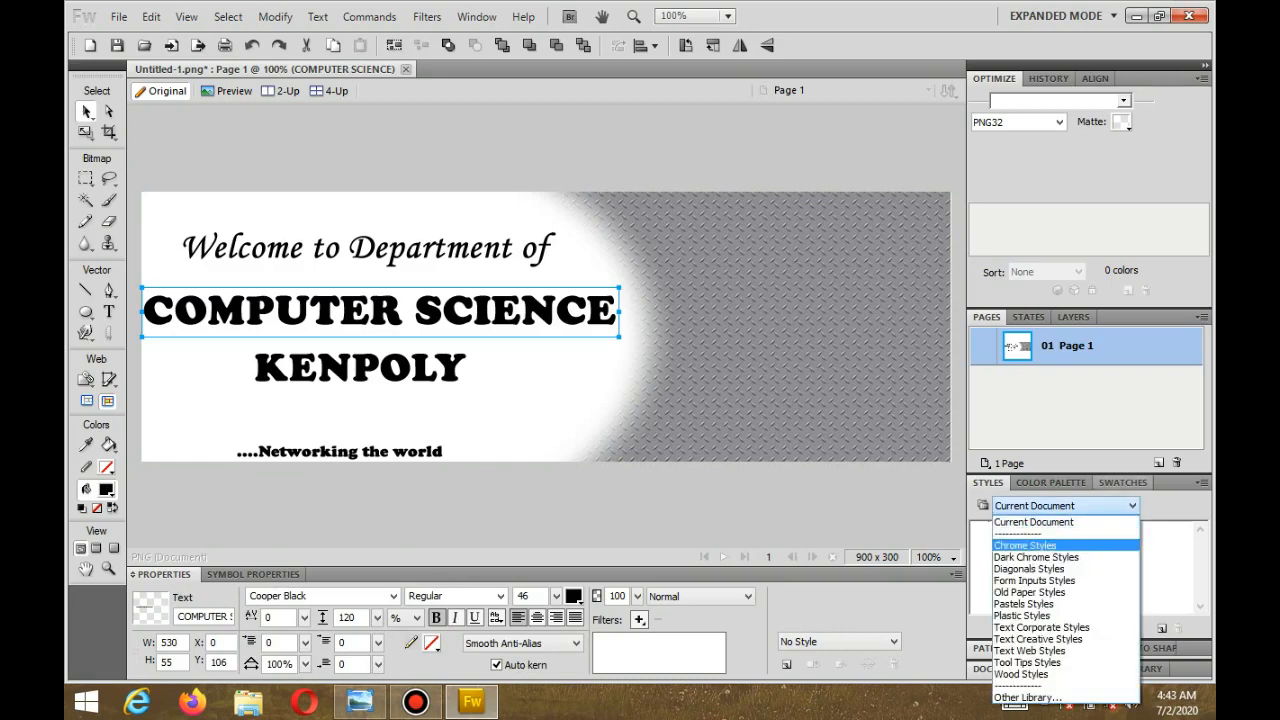
{"action": "left_click", "coordinate": [1064, 545]}
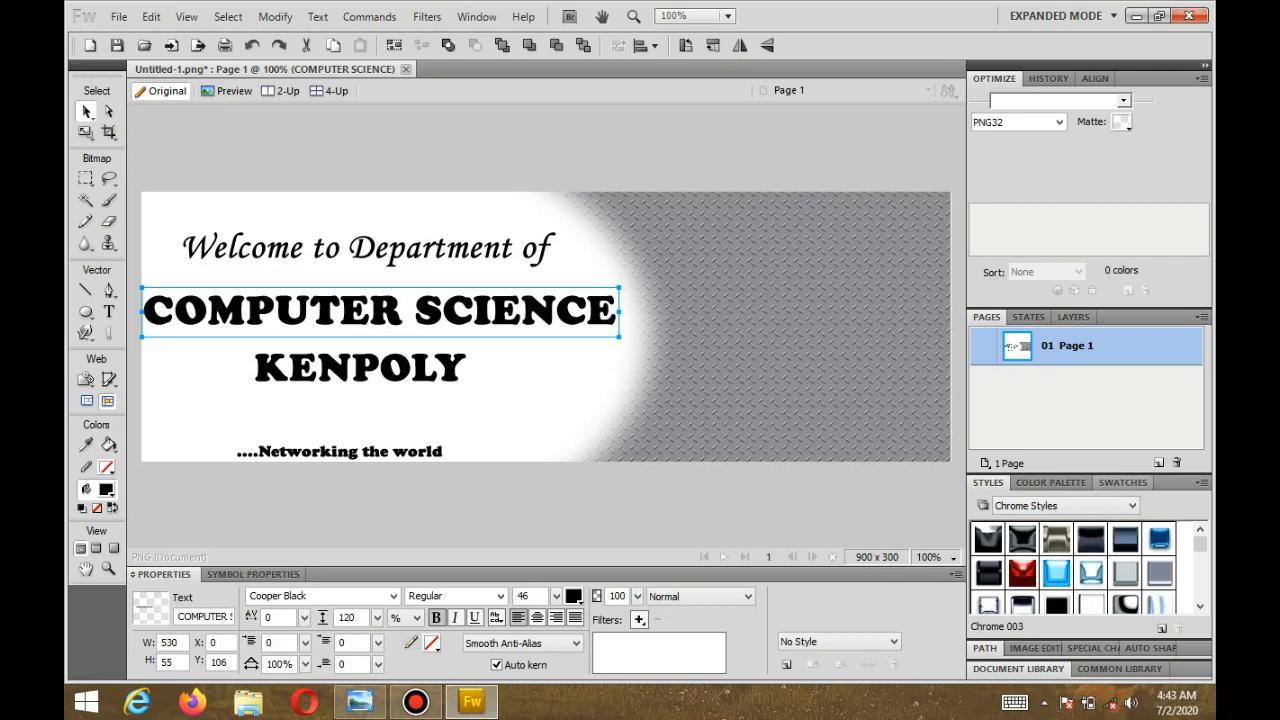
{"action": "left_click", "coordinate": [1056, 539]}
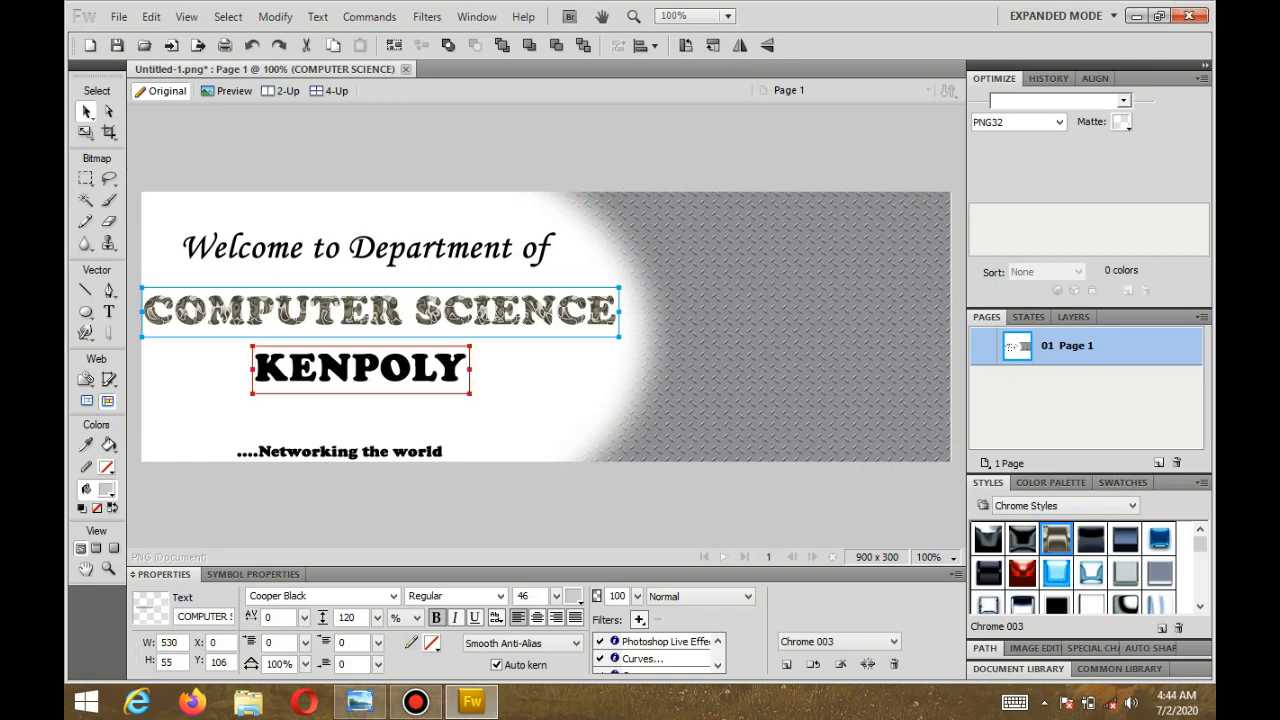
Step: Try the Chrome 005 and Chrome 010 styles on KENPOLY and settle on Chrome 004
{"action": "left_click", "coordinate": [360, 368]}
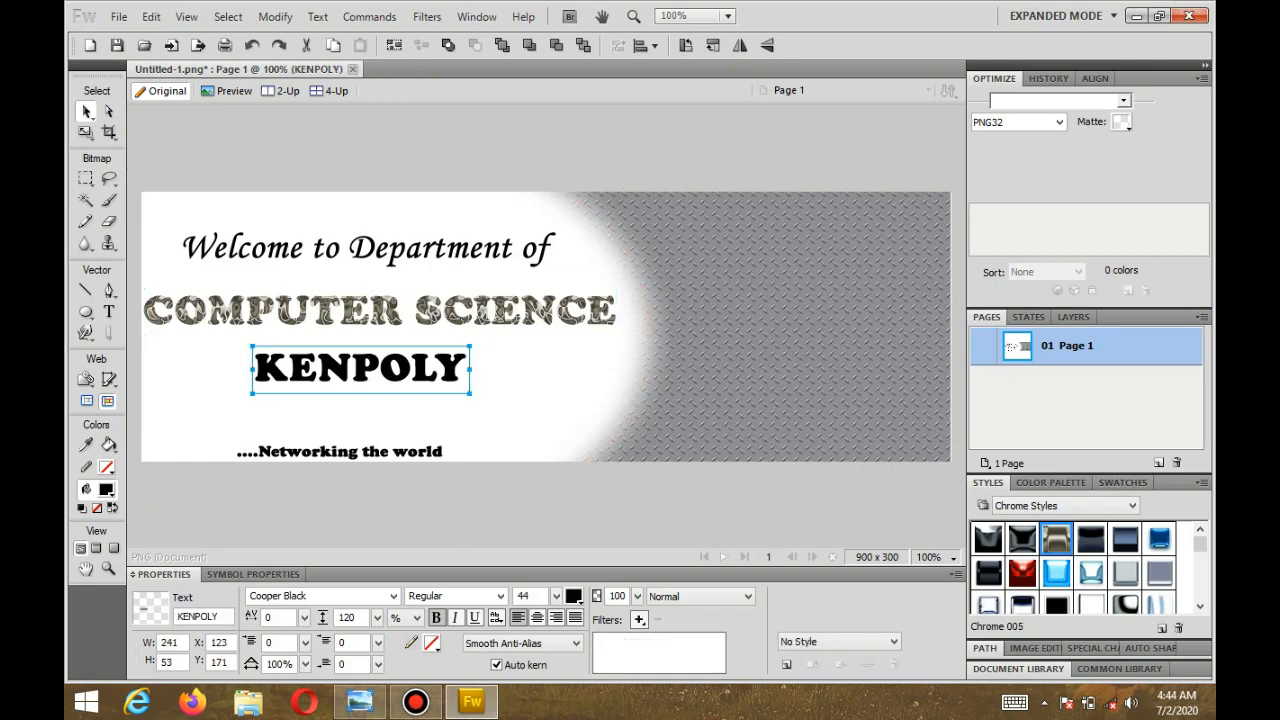
{"action": "left_click", "coordinate": [1125, 539]}
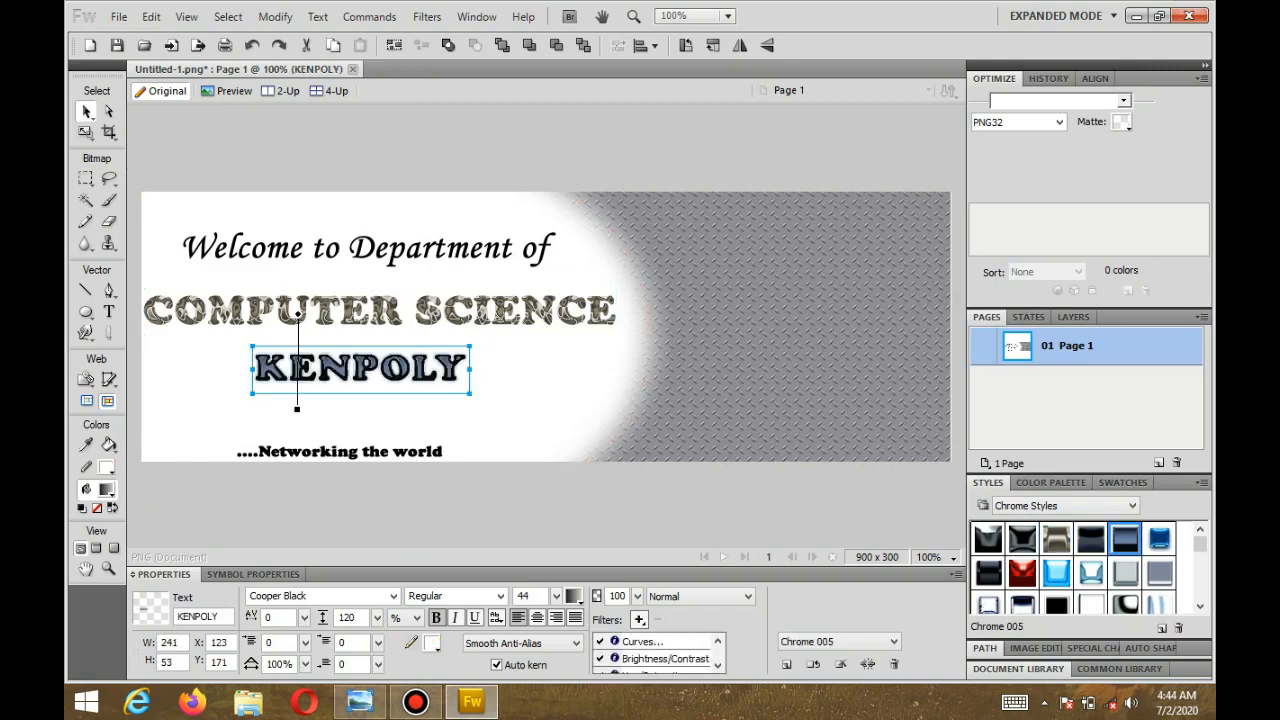
{"action": "left_click", "coordinate": [1091, 572]}
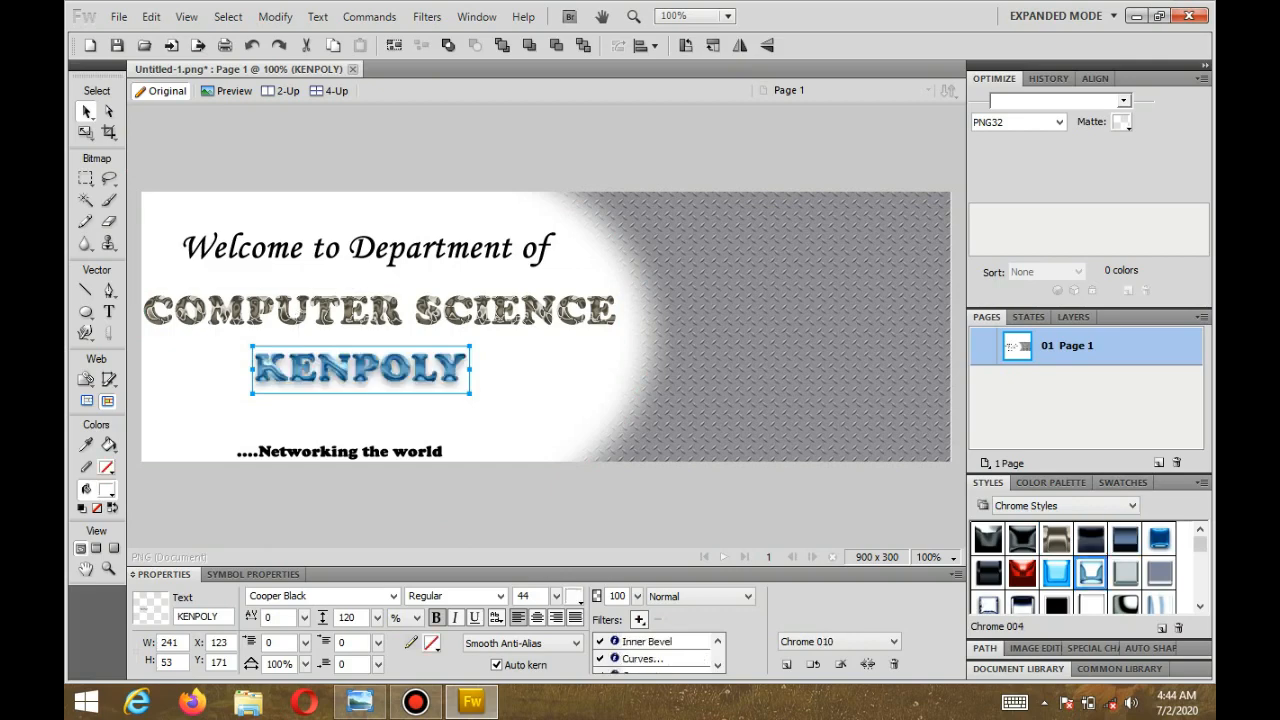
{"action": "left_click", "coordinate": [1091, 539]}
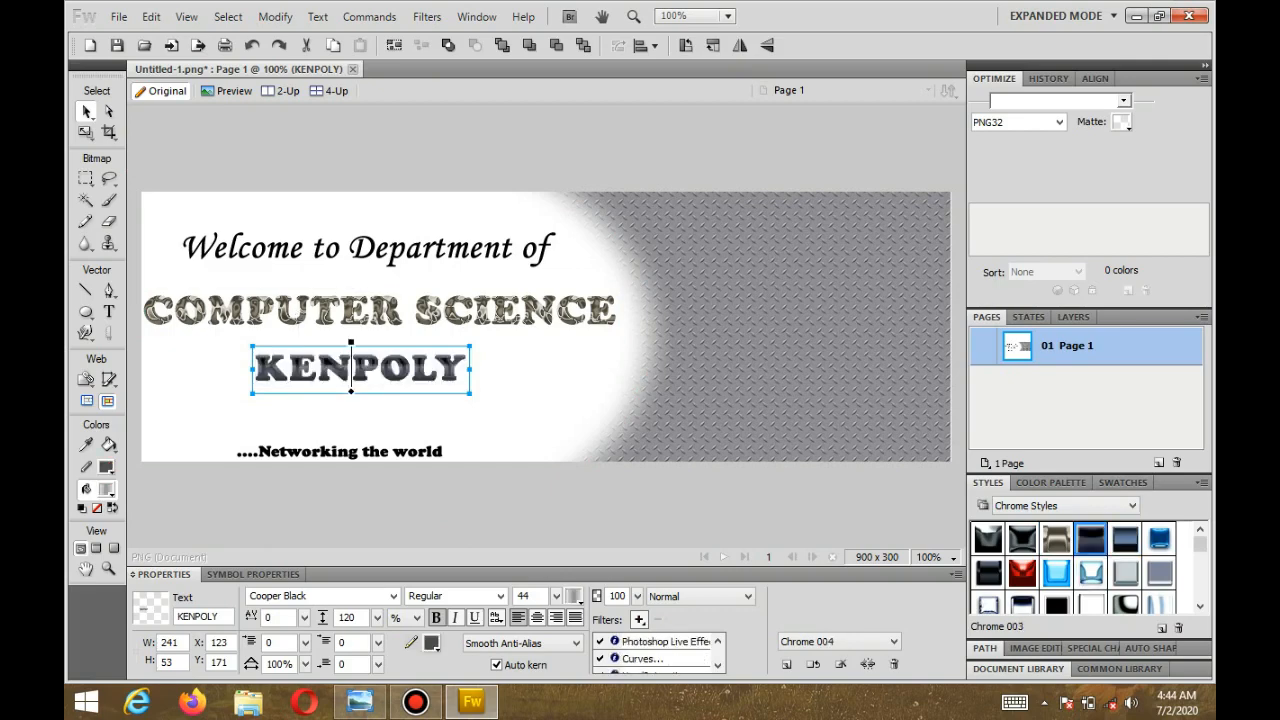
Step: Set the slogan in Adine Kirnberg Alternate at size 45 and move it to about X 88, Y 256
{"action": "left_click", "coordinate": [340, 451]}
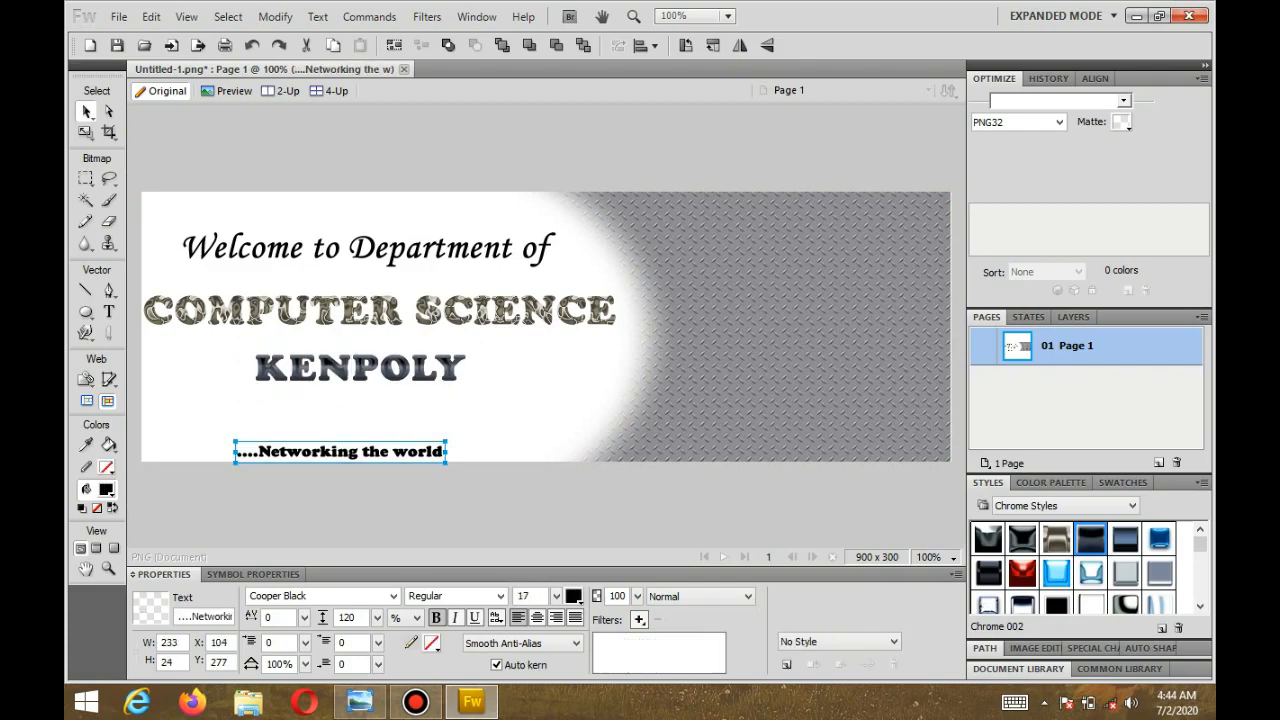
{"action": "left_click", "coordinate": [393, 596]}
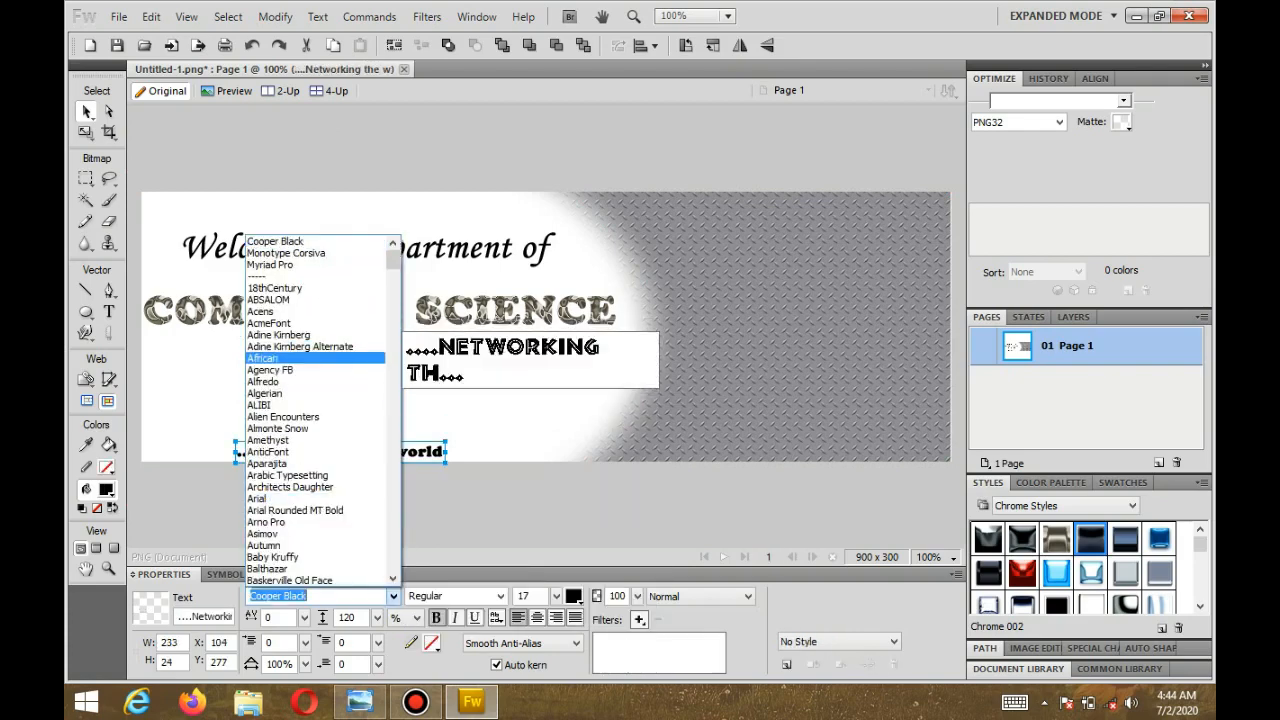
{"action": "left_click", "coordinate": [290, 346]}
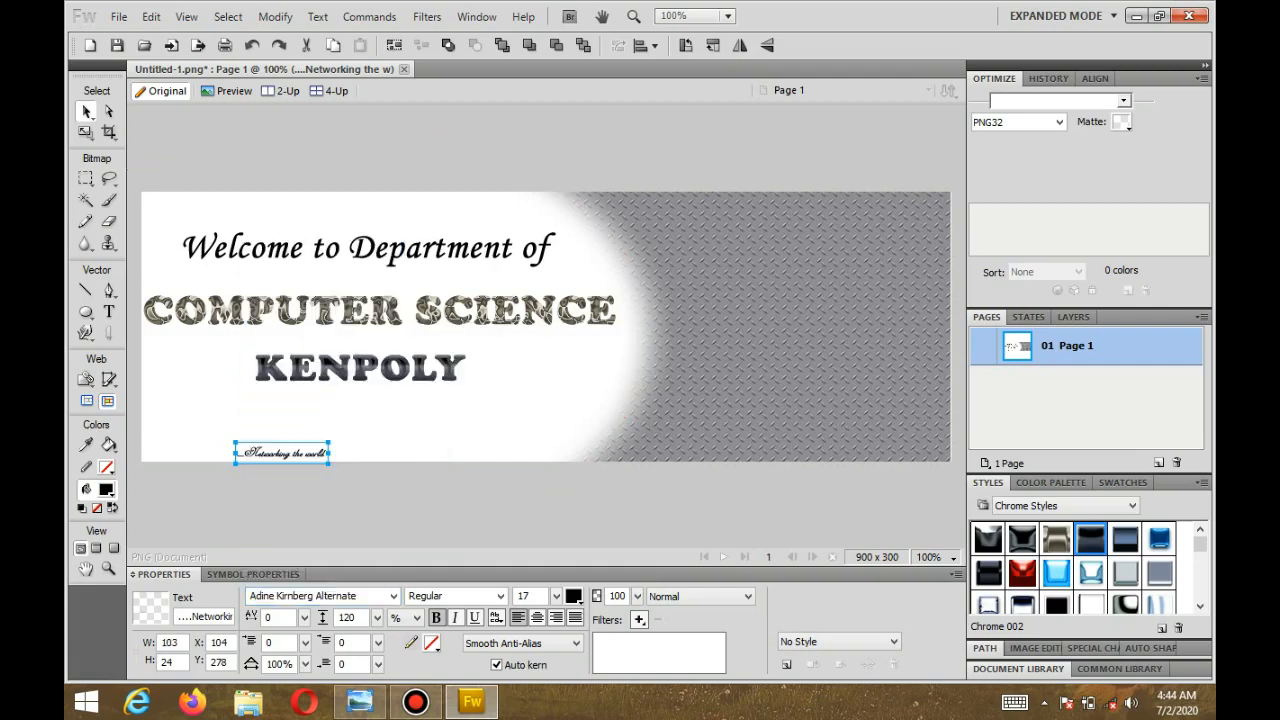
{"action": "left_click_drag", "start_coordinate": [556, 596], "coordinate": [560, 536]}
{"action": "mouse_move", "coordinate": [355, 446]}
{"action": "left_mouse_down"}
{"action": "mouse_move", "coordinate": [374, 444]}
{"action": "mouse_move", "coordinate": [340, 450]}
{"action": "left_mouse_up"}
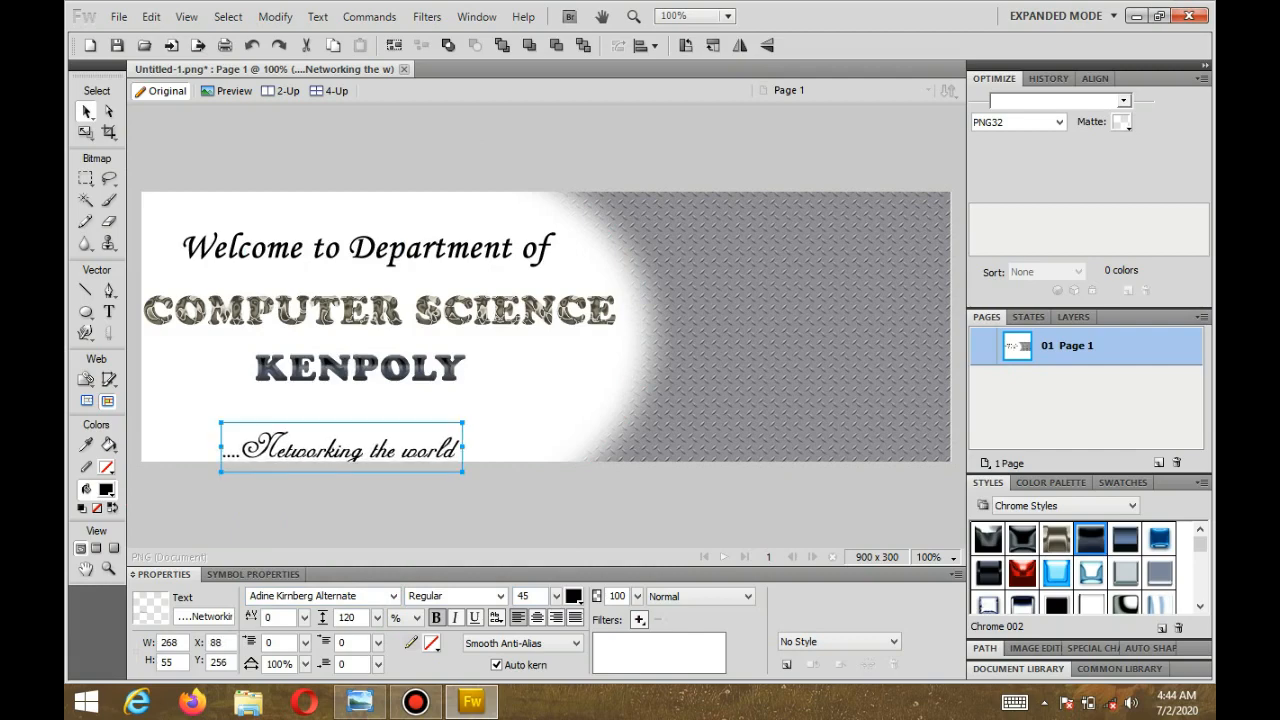
Step: Shift the "Welcome to Department of" line slightly to about X 32, Y 42
{"action": "left_click_drag", "start_coordinate": [368, 249], "coordinate": [360, 252]}
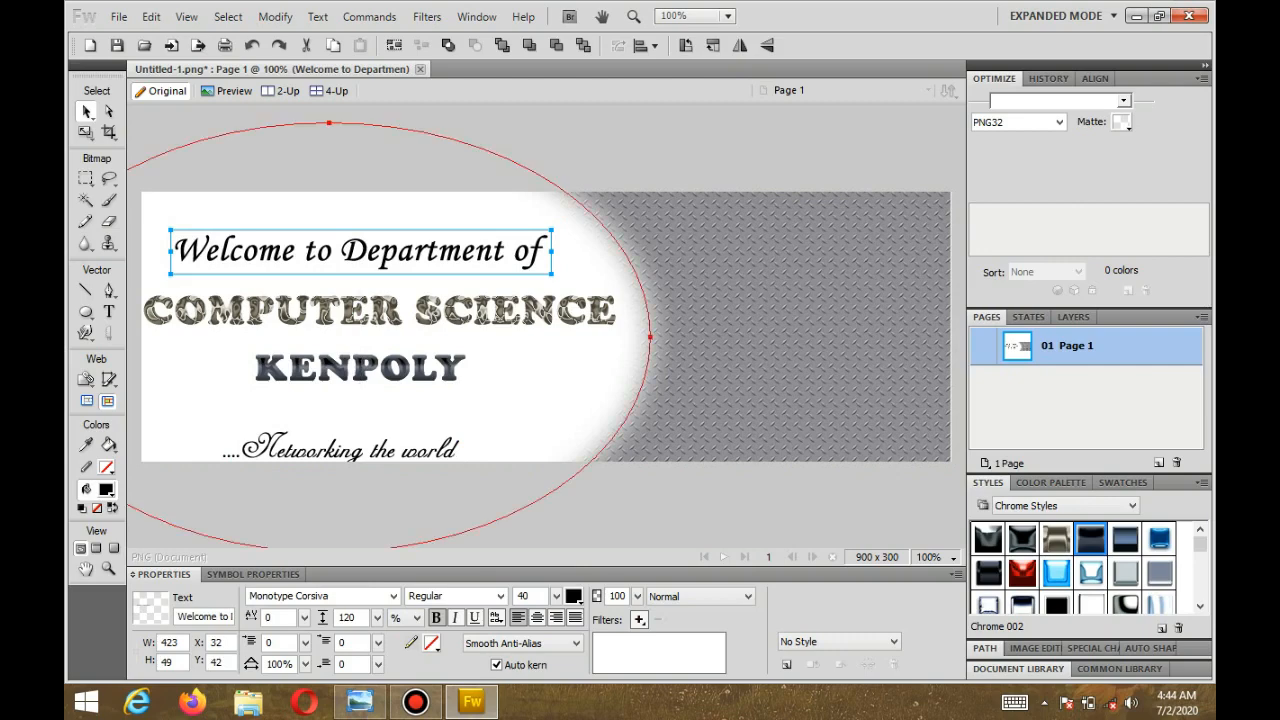
{"action": "left_click", "coordinate": [550, 318]}
{"action": "left_click", "coordinate": [550, 318]}
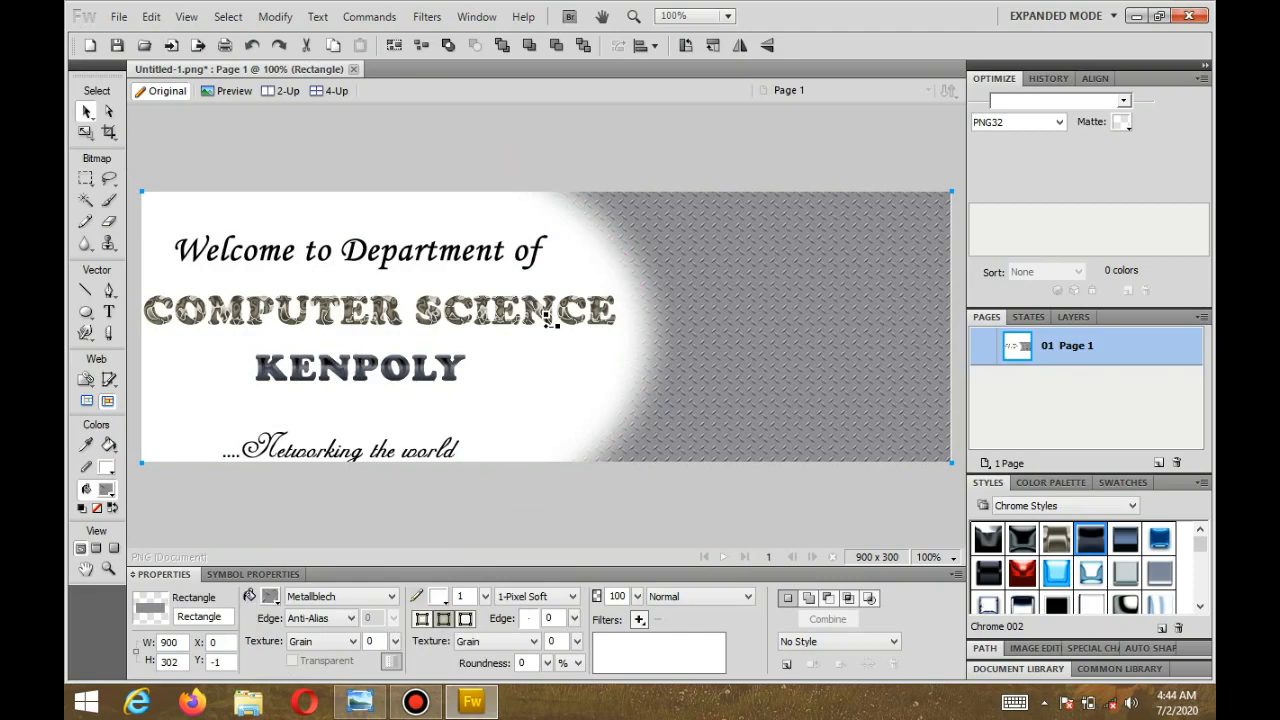
Step: Import the PHYSICAN image from the Logo folder and place it small at about X 12, Y 171, left of KENPOLY
{"action": "key", "text": "alt"}
{"action": "key", "text": "alt+f"}
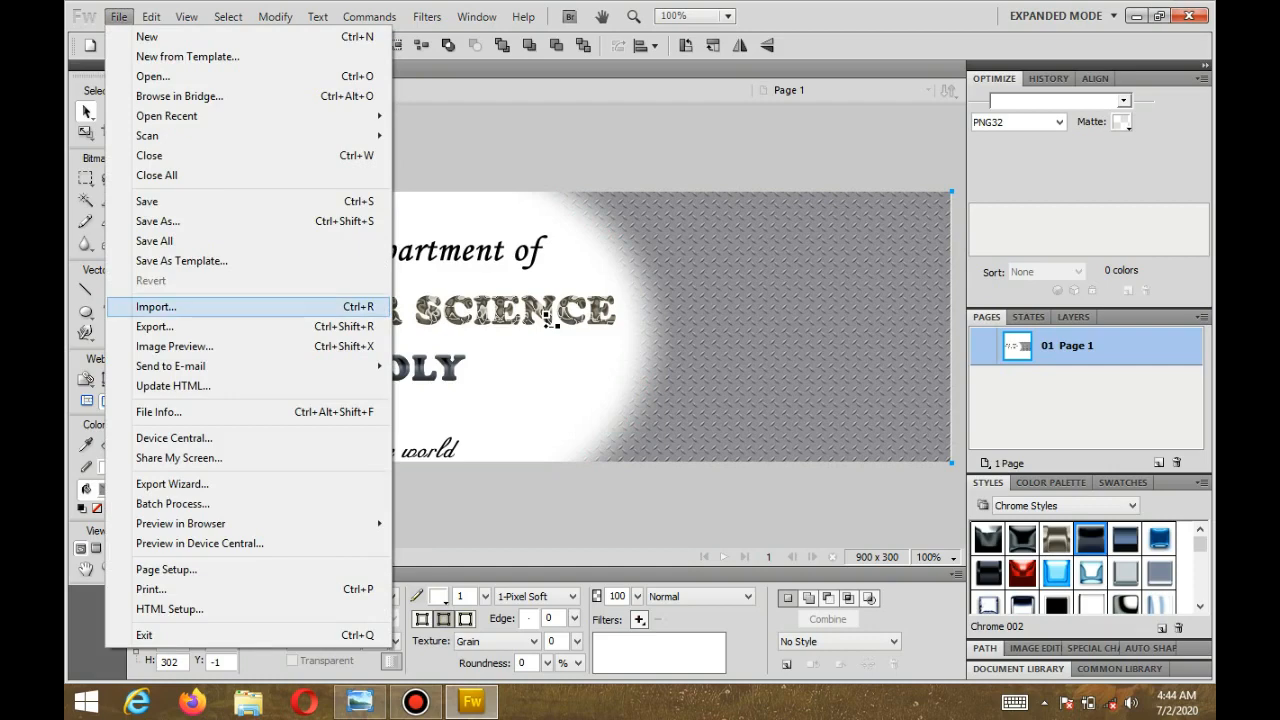
{"action": "key", "text": "Return"}
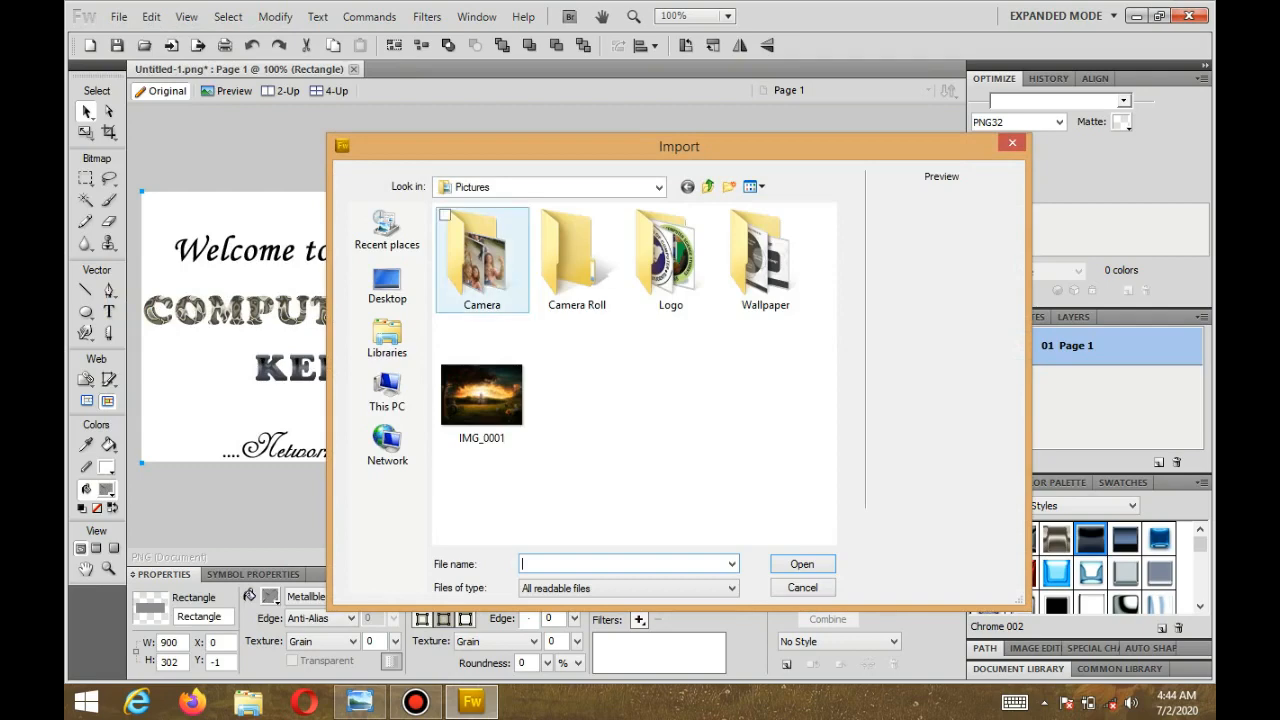
{"action": "double_click", "coordinate": [670, 260]}
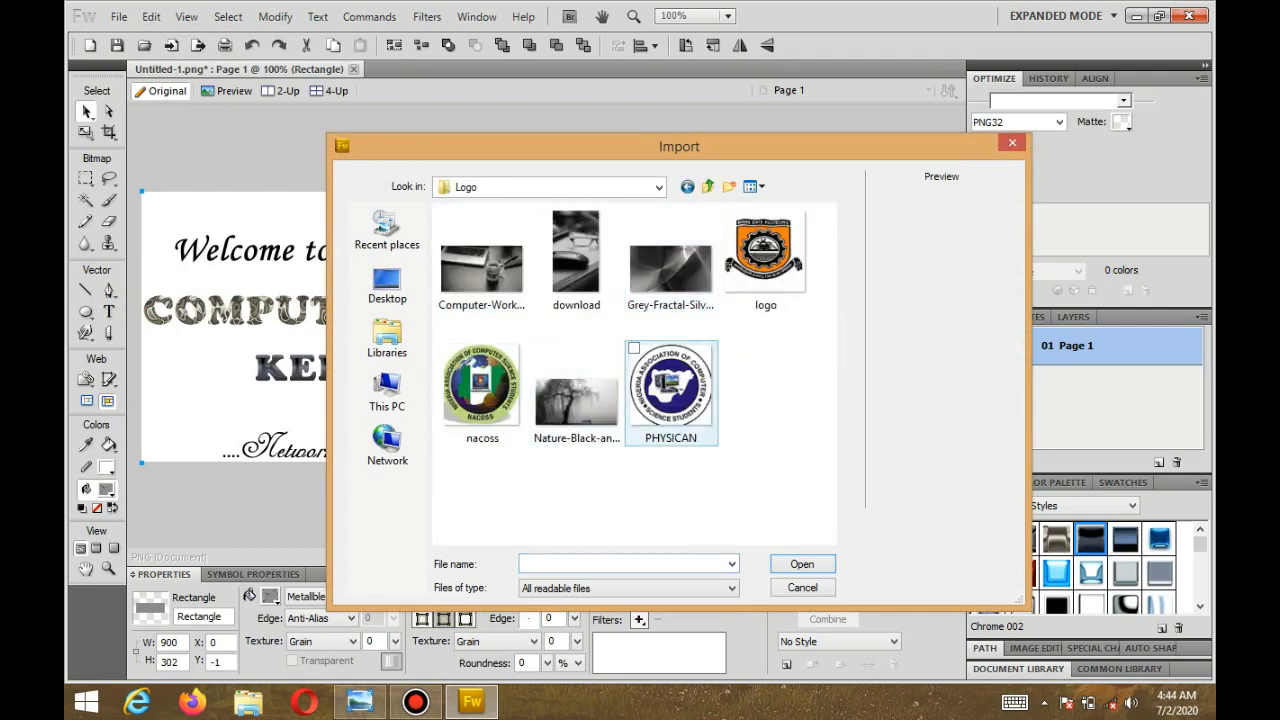
{"action": "double_click", "coordinate": [670, 390]}
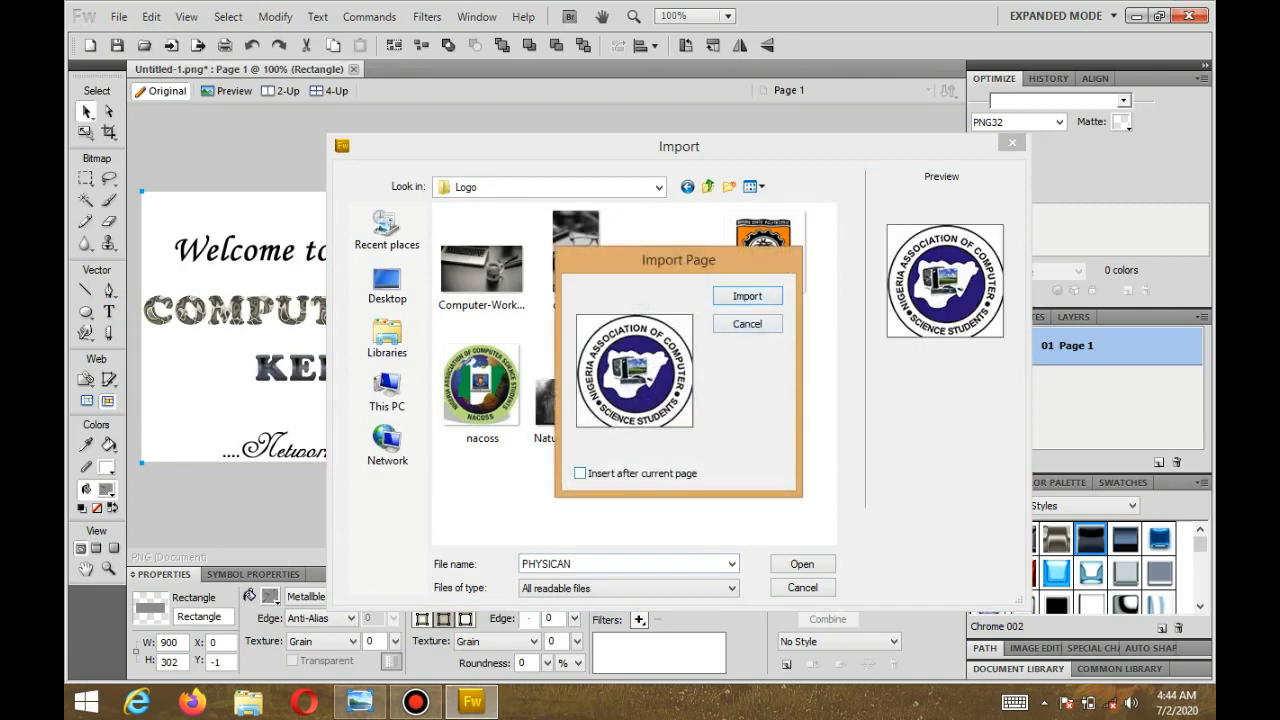
{"action": "key", "text": "Return"}
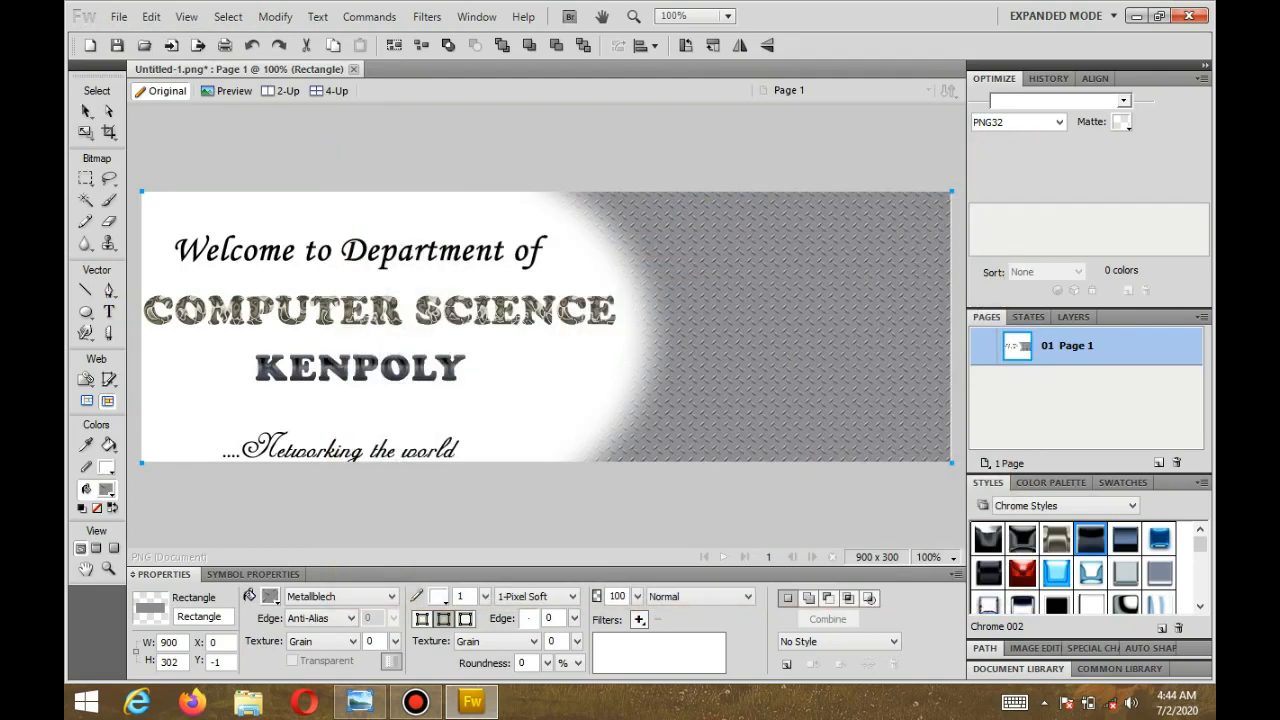
{"action": "left_click_drag", "start_coordinate": [158, 342], "coordinate": [250, 432]}
{"action": "left_click_drag", "start_coordinate": [200, 389], "coordinate": [196, 390]}
{"action": "left_click", "coordinate": [540, 390]}
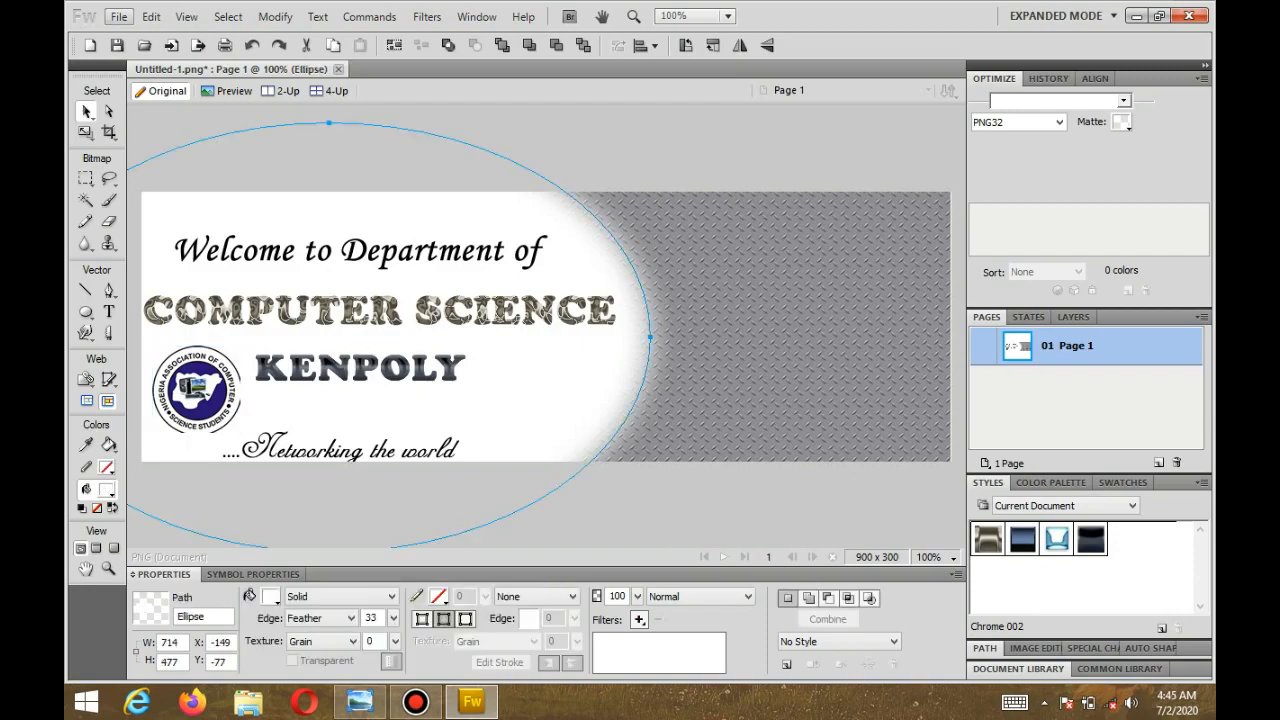
Step: Import the "logo" image and place it about 90 x 91 px at X 386, Y 174, right of KENPOLY
{"action": "left_click", "coordinate": [118, 16]}
{"action": "left_click", "coordinate": [155, 307]}
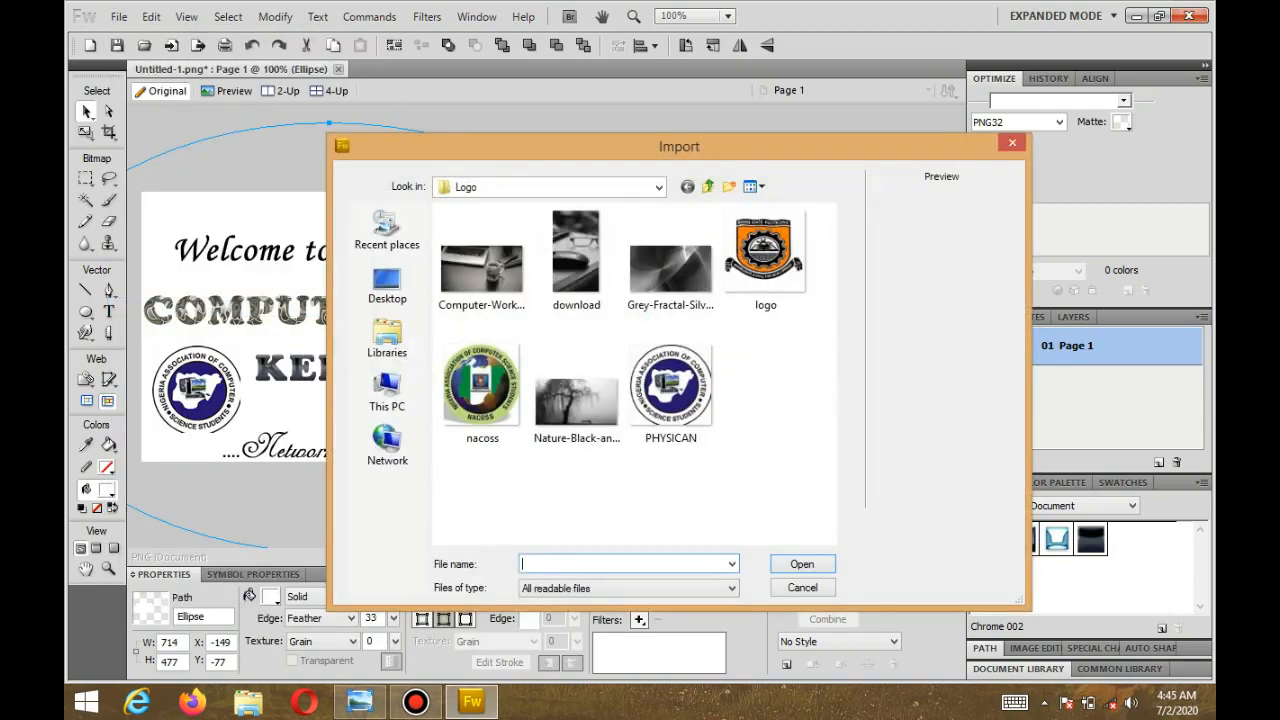
{"action": "left_click", "coordinate": [765, 260]}
{"action": "key", "text": "Return"}
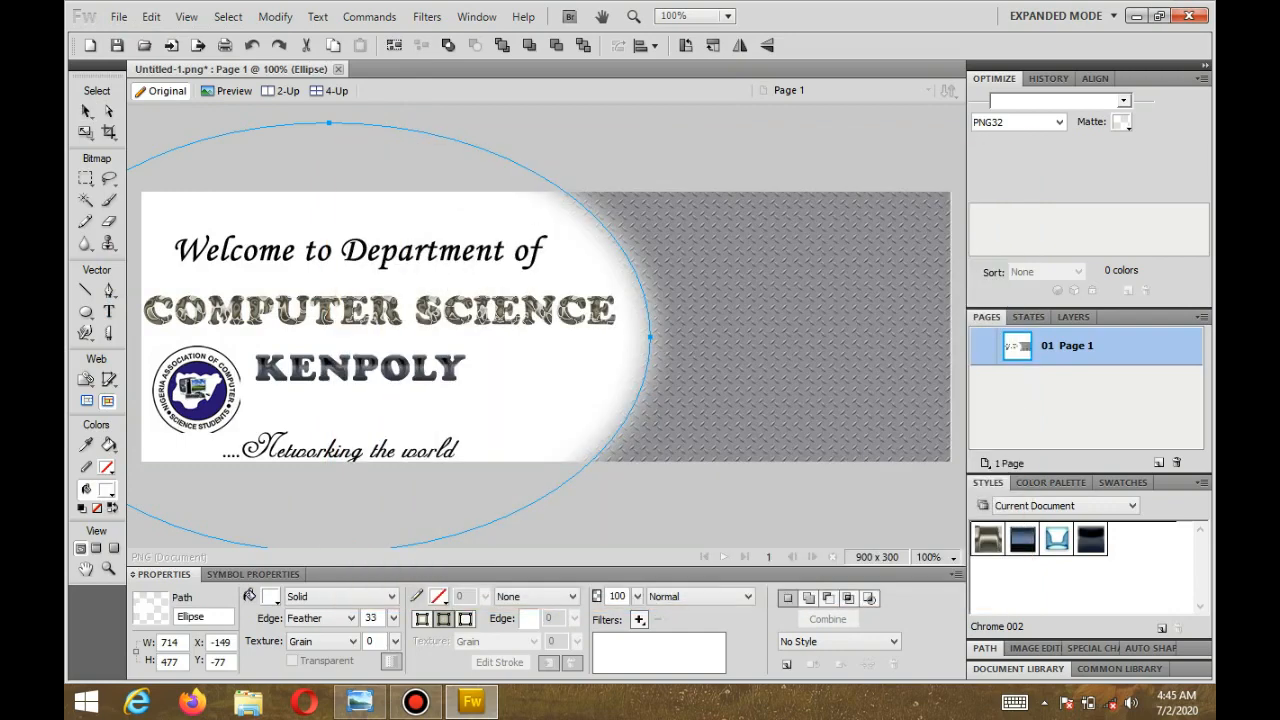
{"action": "left_click_drag", "start_coordinate": [494, 349], "coordinate": [576, 431]}
{"action": "left_click", "coordinate": [548, 318]}
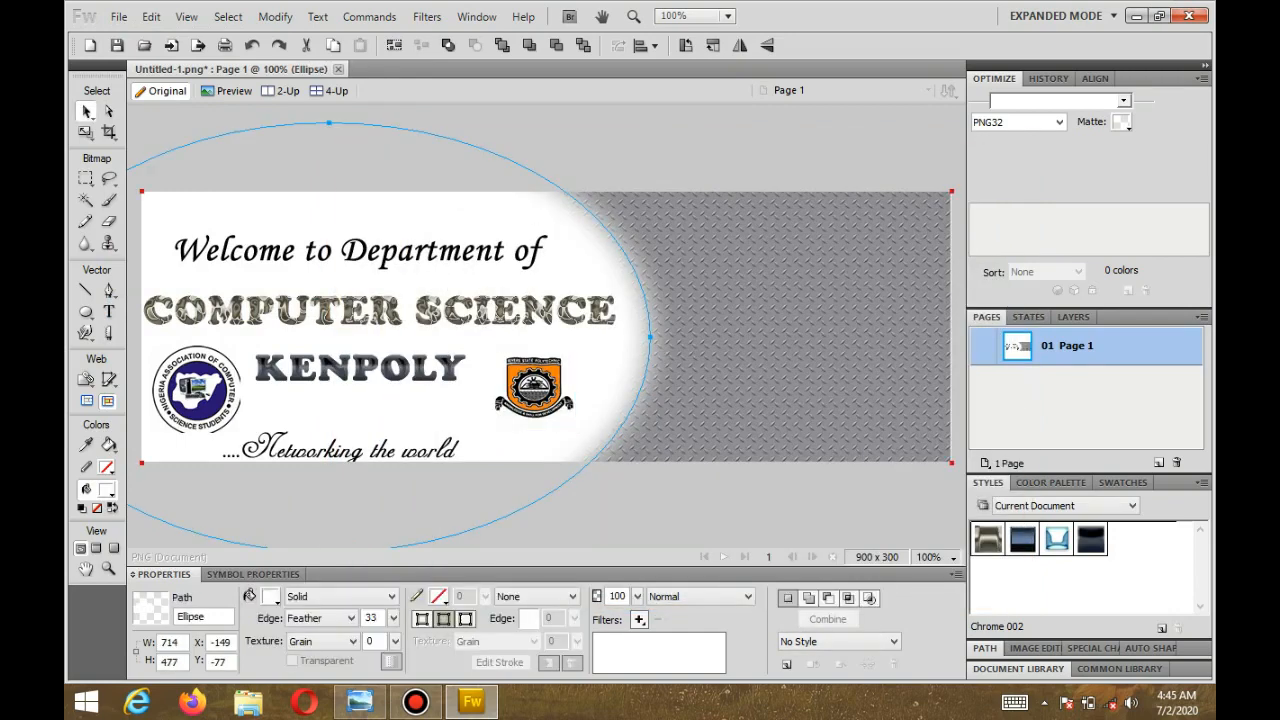
{"action": "left_click_drag", "start_coordinate": [534, 390], "coordinate": [529, 390]}
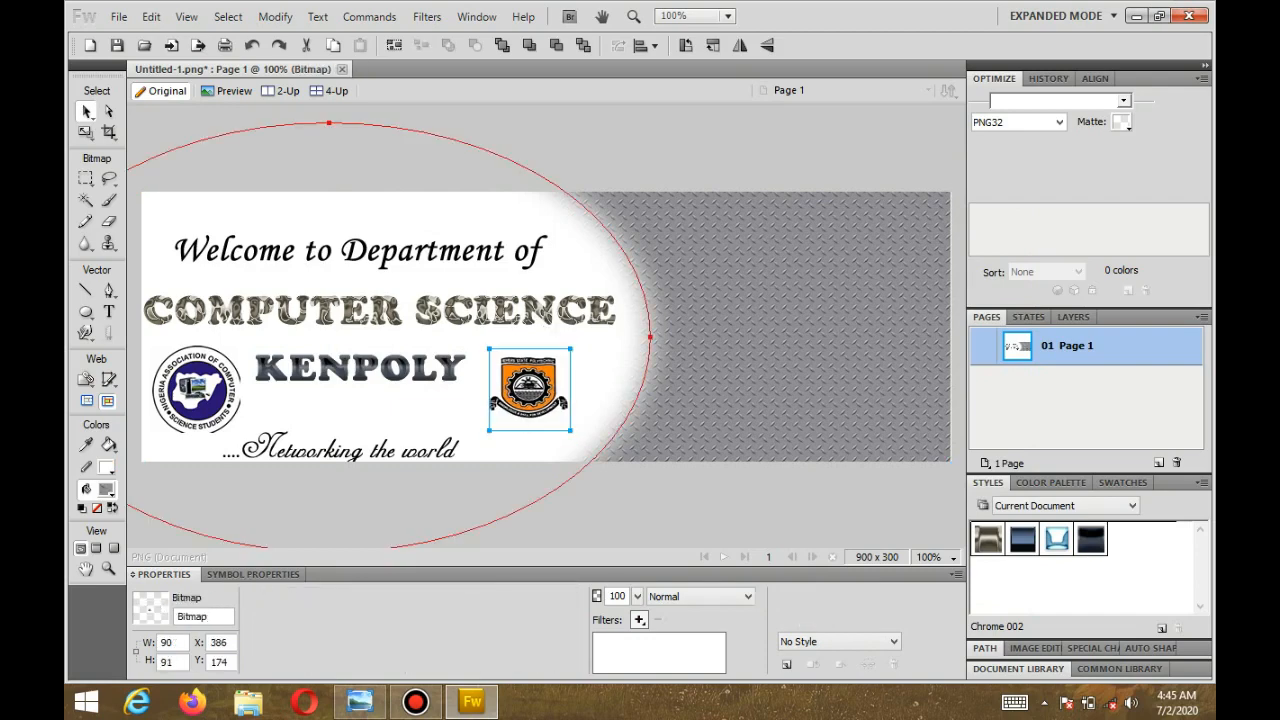
{"action": "left_click", "coordinate": [548, 318]}
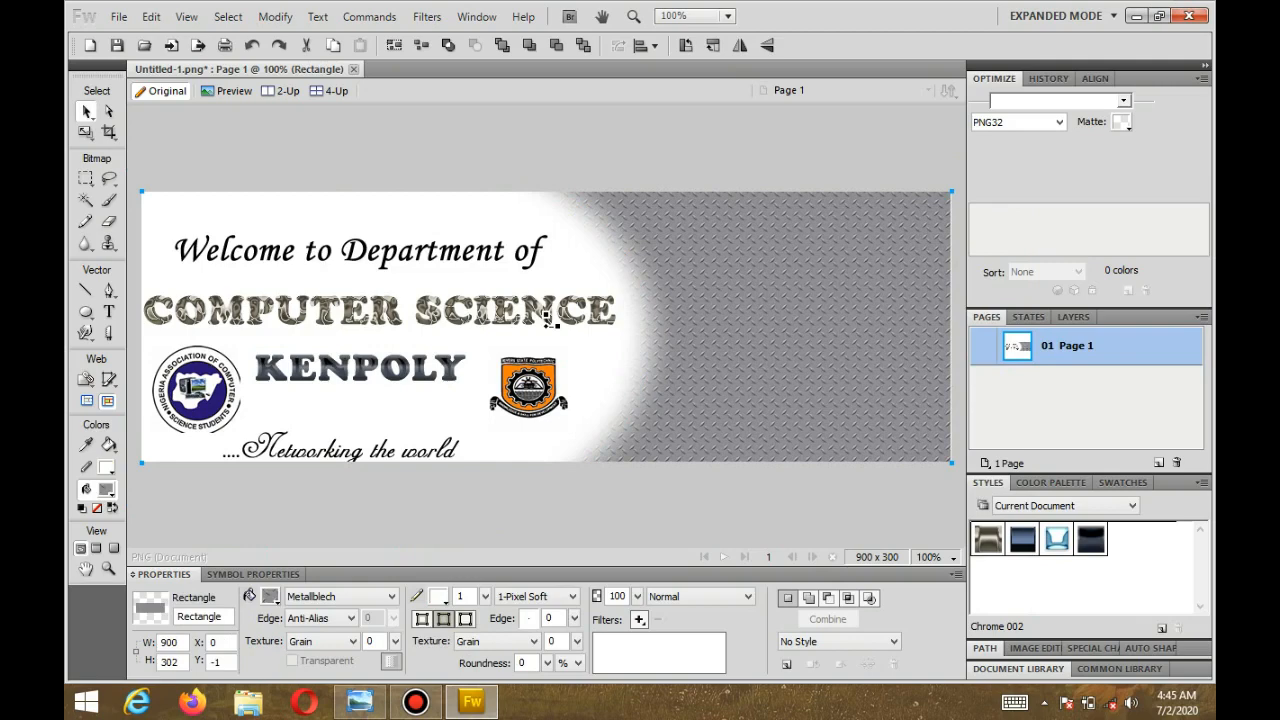
Step: Resize the round student association logo to about 86 x 85 px
{"action": "left_click", "coordinate": [196, 390]}
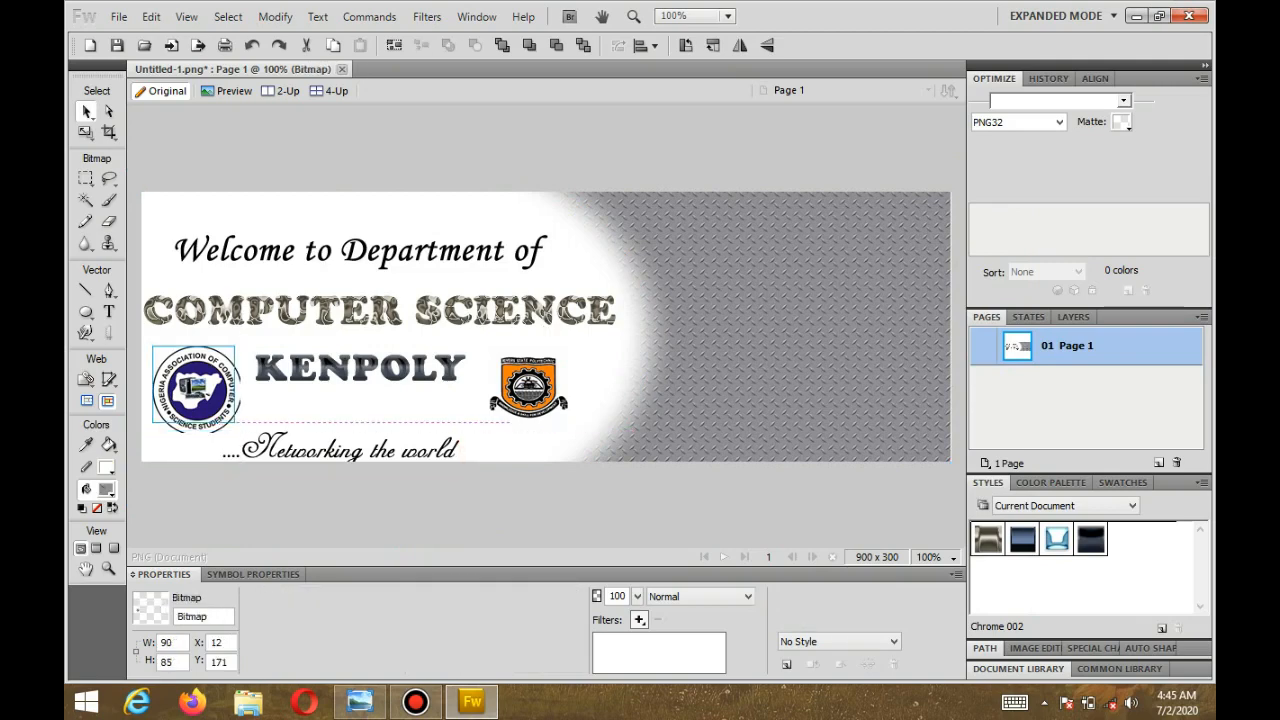
{"action": "left_click_drag", "start_coordinate": [235, 422], "coordinate": [230, 422]}
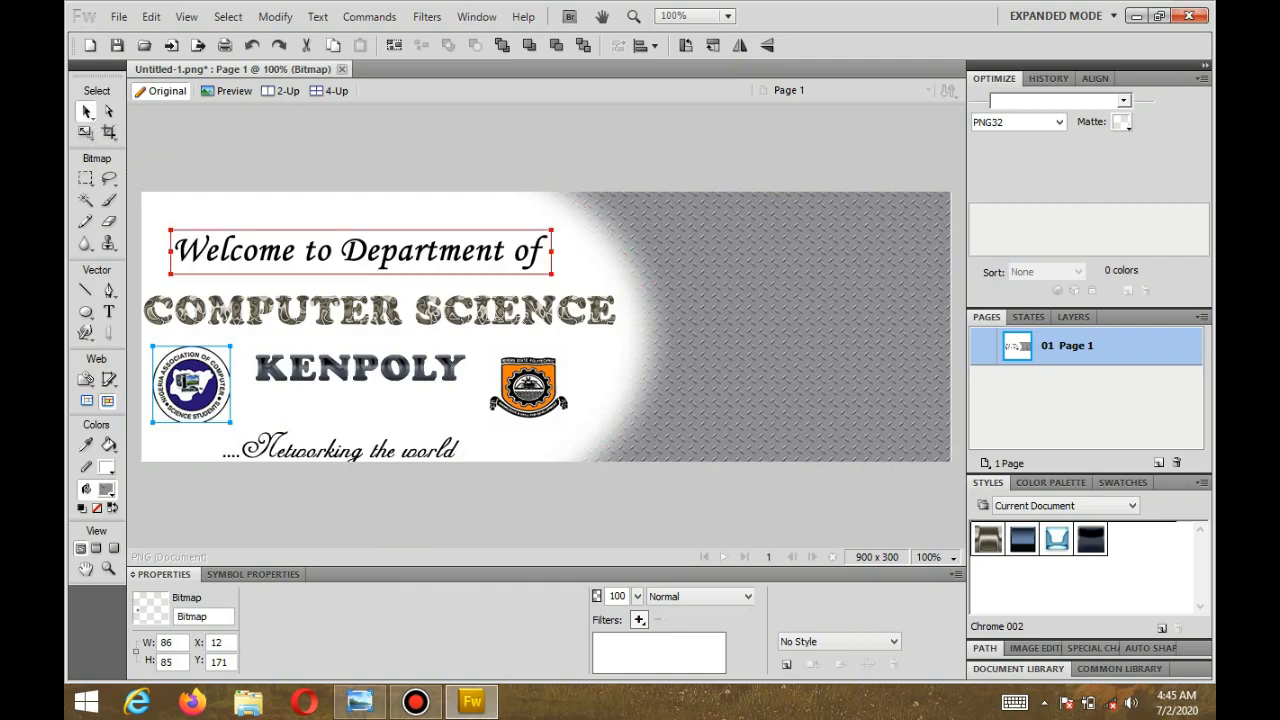
Step: Apply the Diagonals 80px Width style from the Diagonals Styles set to the "Welcome to Department of" line
{"action": "left_click", "coordinate": [360, 250]}
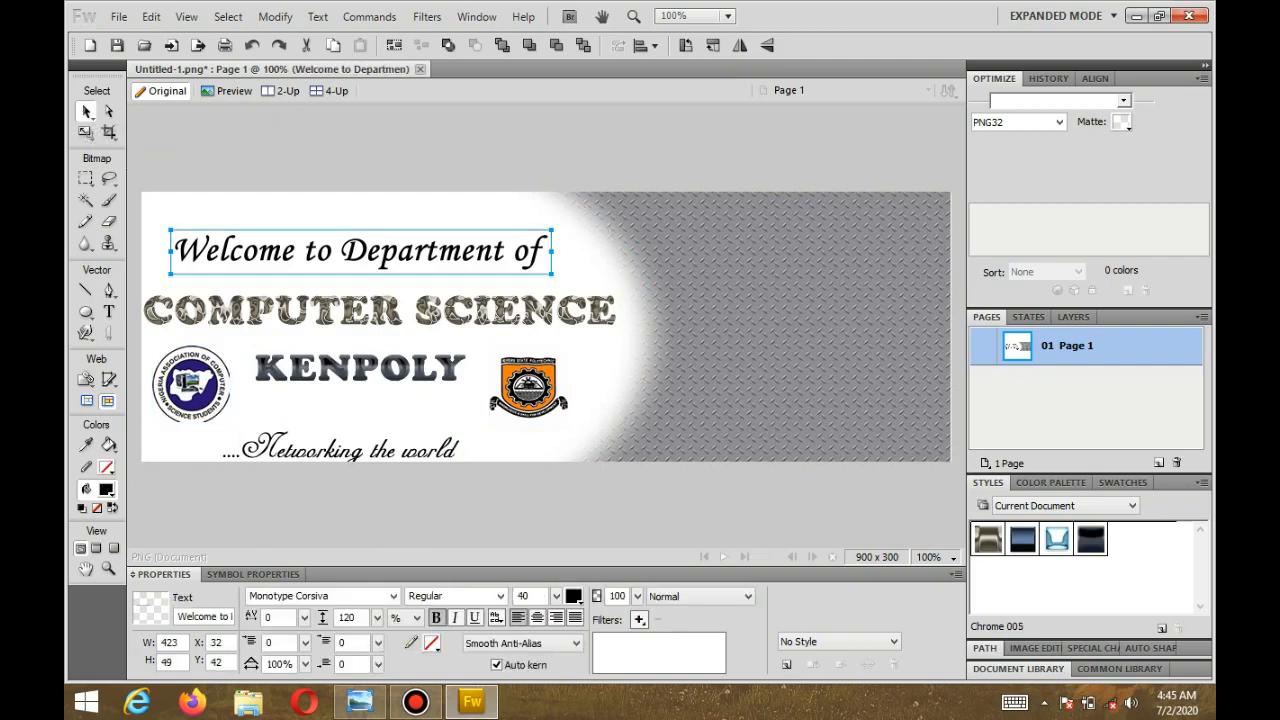
{"action": "left_click", "coordinate": [1065, 505]}
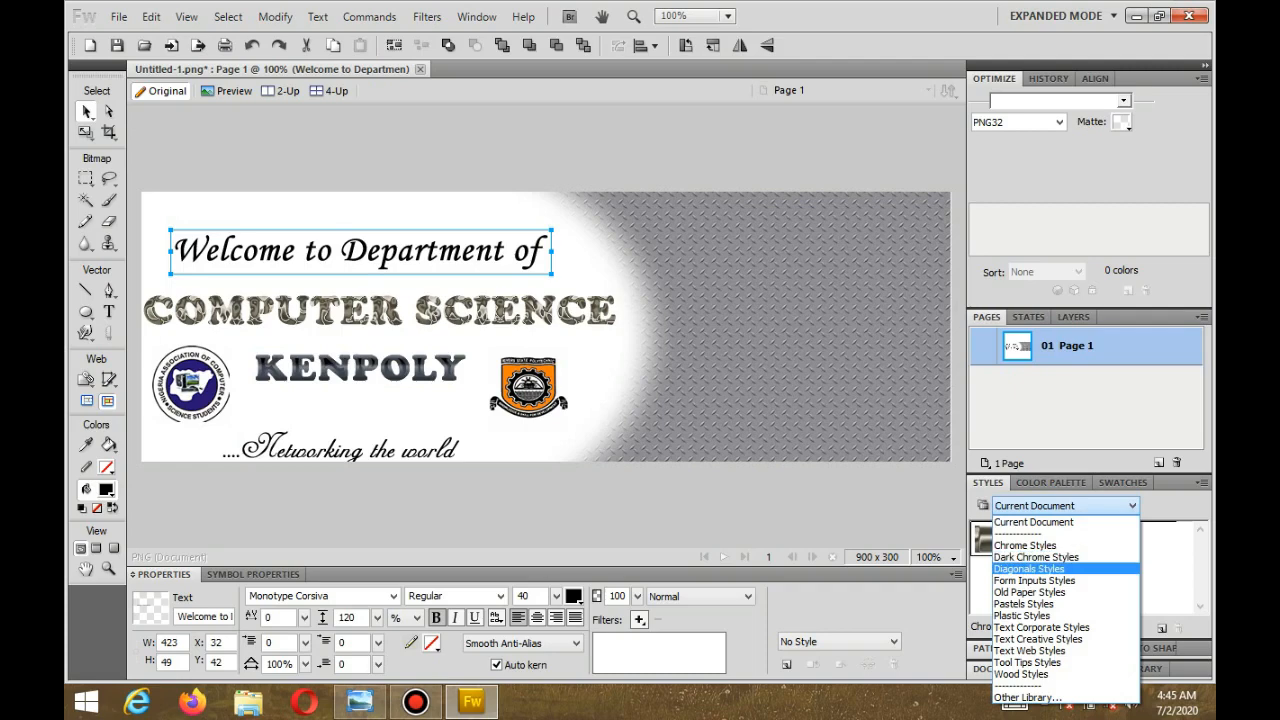
{"action": "left_click", "coordinate": [1040, 562]}
{"action": "left_click", "coordinate": [1022, 538]}
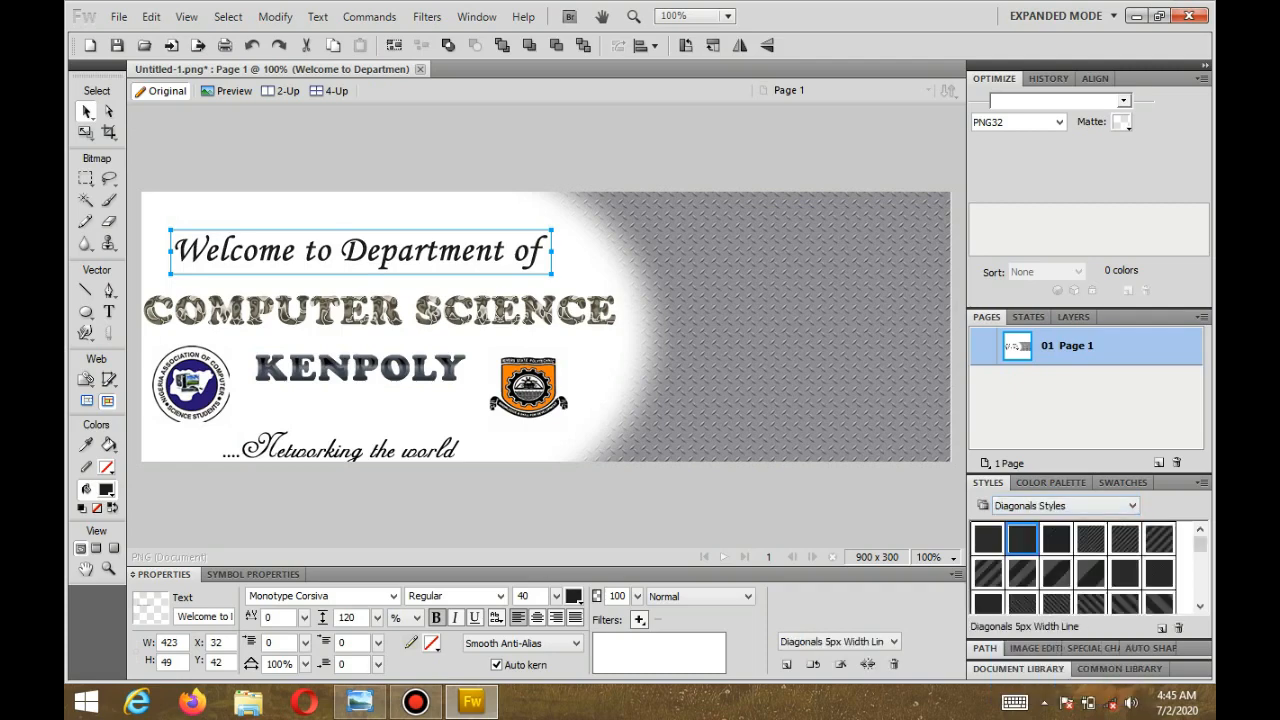
{"action": "left_click", "coordinate": [1022, 573]}
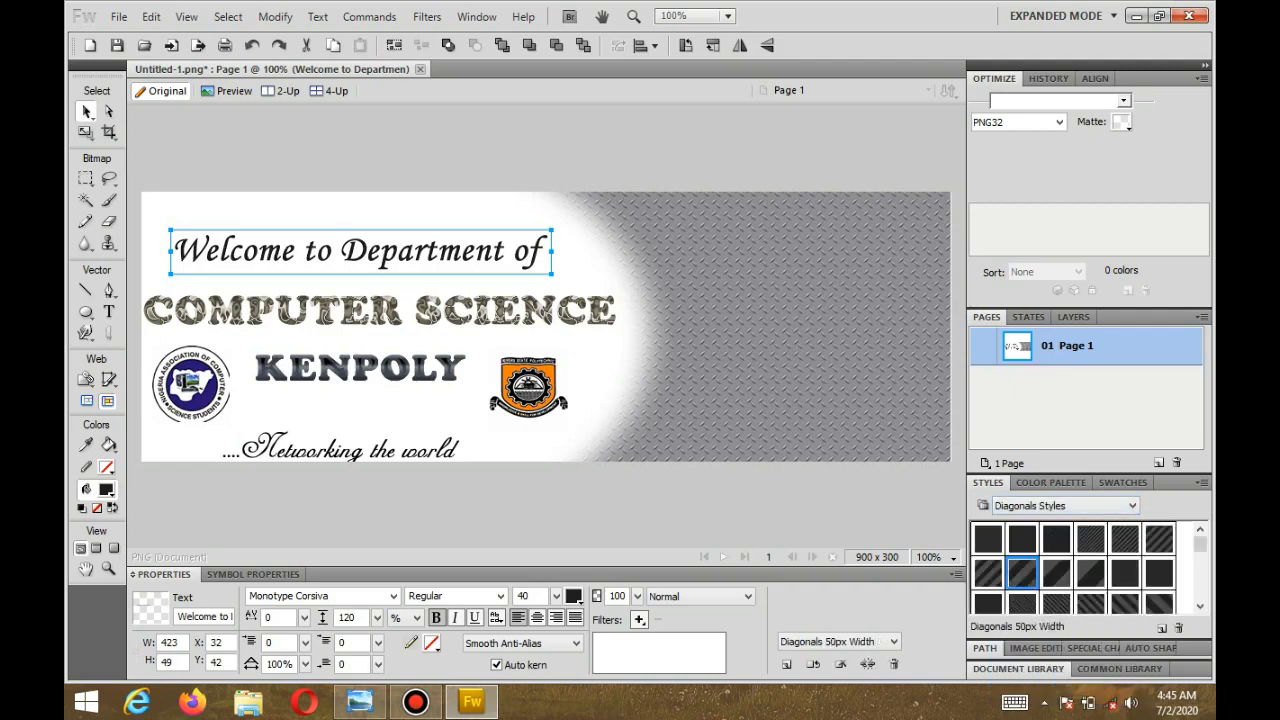
{"action": "left_click", "coordinate": [1056, 573]}
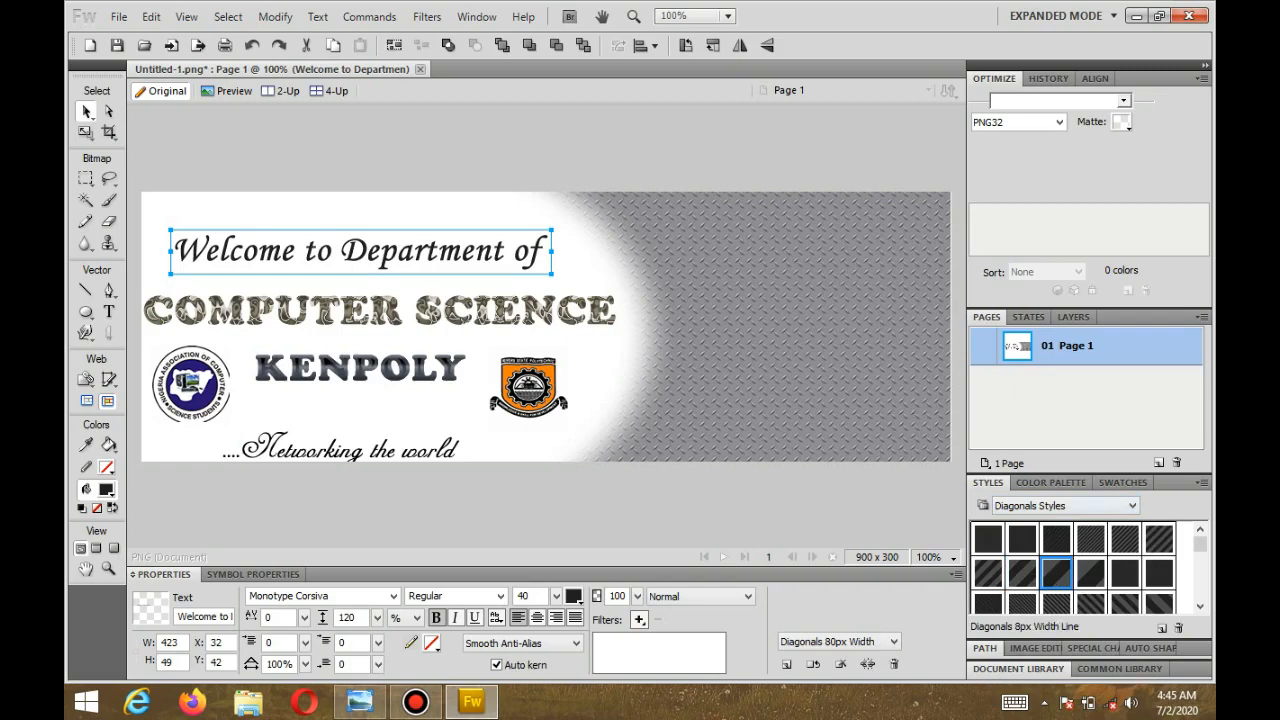
Step: Reduce the "Welcome to Department of" text to size 37, move it to about X 47, Y 49, and deselect it
{"action": "left_click_drag", "start_coordinate": [556, 596], "coordinate": [559, 606]}
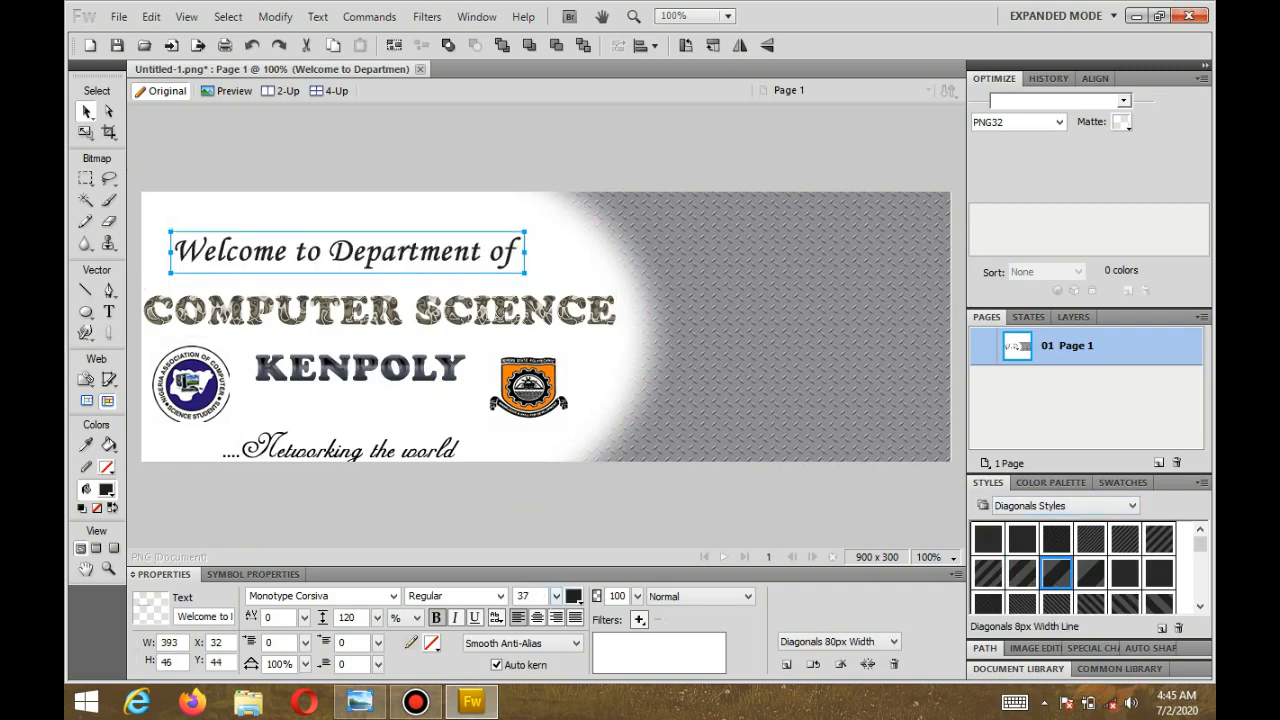
{"action": "left_click_drag", "start_coordinate": [347, 252], "coordinate": [361, 257]}
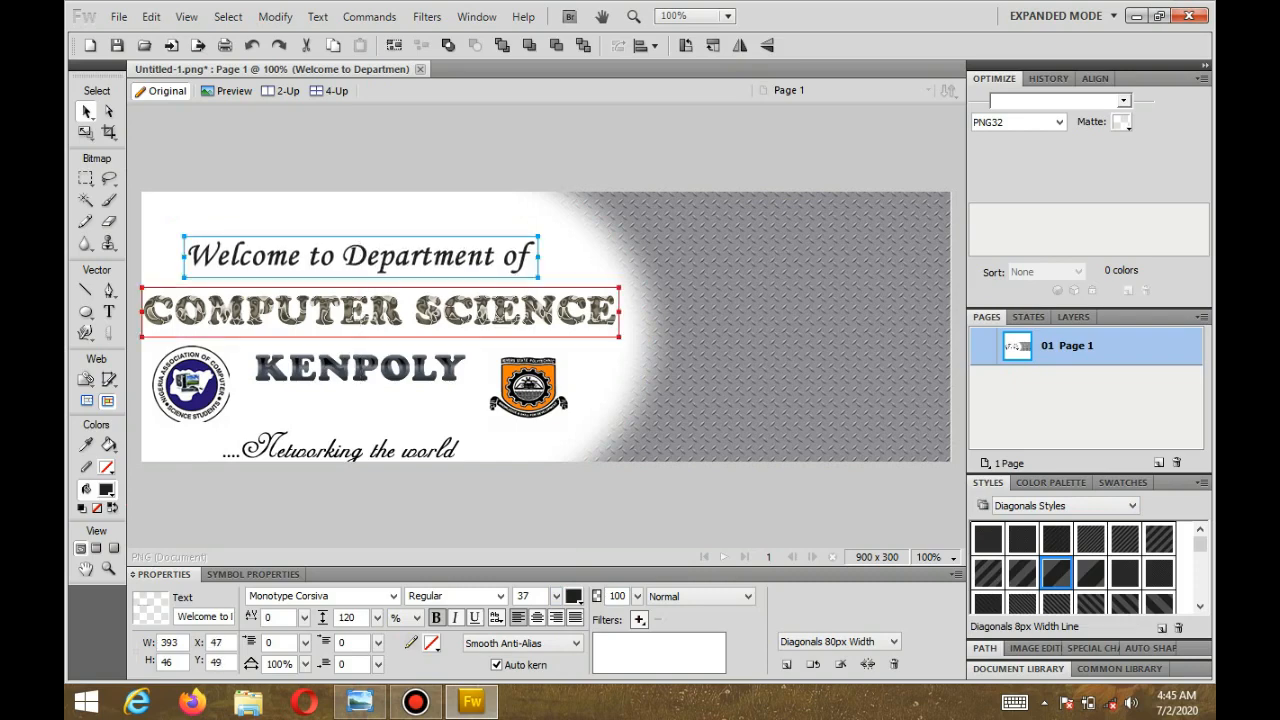
{"action": "key", "text": "ctrl+d"}
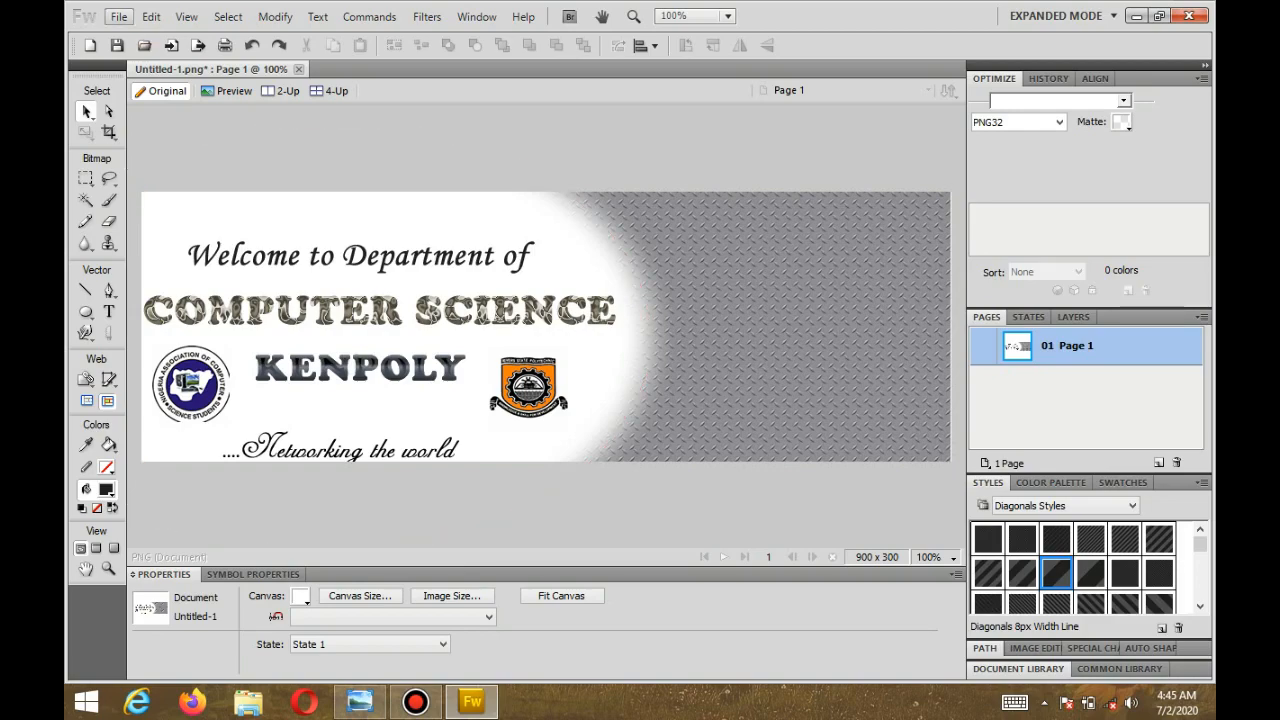
Step: Start saving the document under a new name, choosing the Tutorial folder and the file name "banner"
{"action": "left_click", "coordinate": [118, 17]}
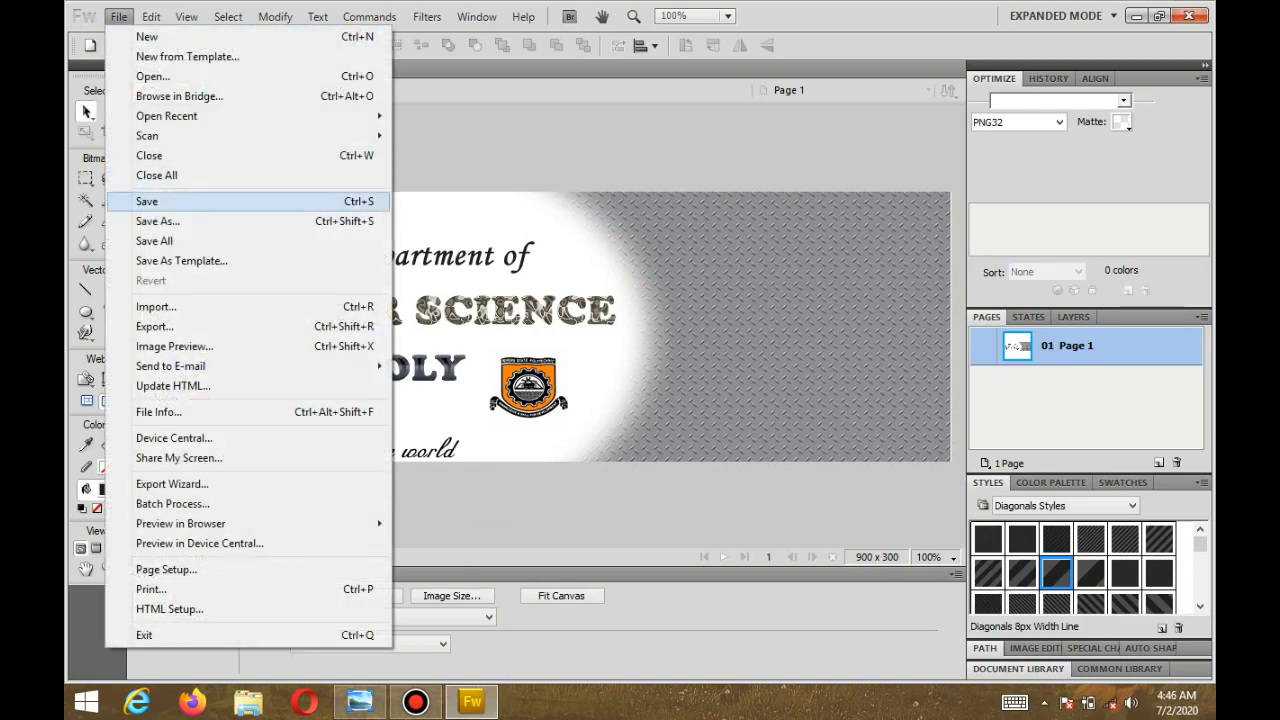
{"action": "left_click", "coordinate": [158, 221]}
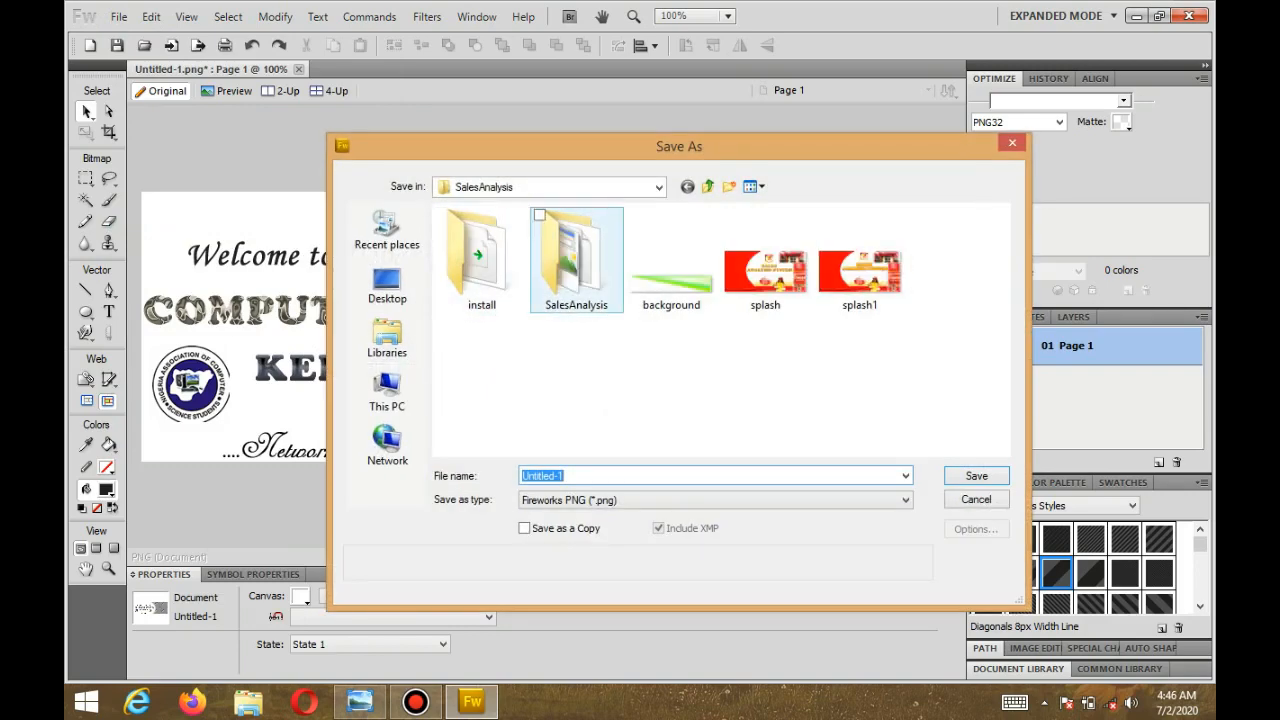
{"action": "left_click", "coordinate": [658, 187]}
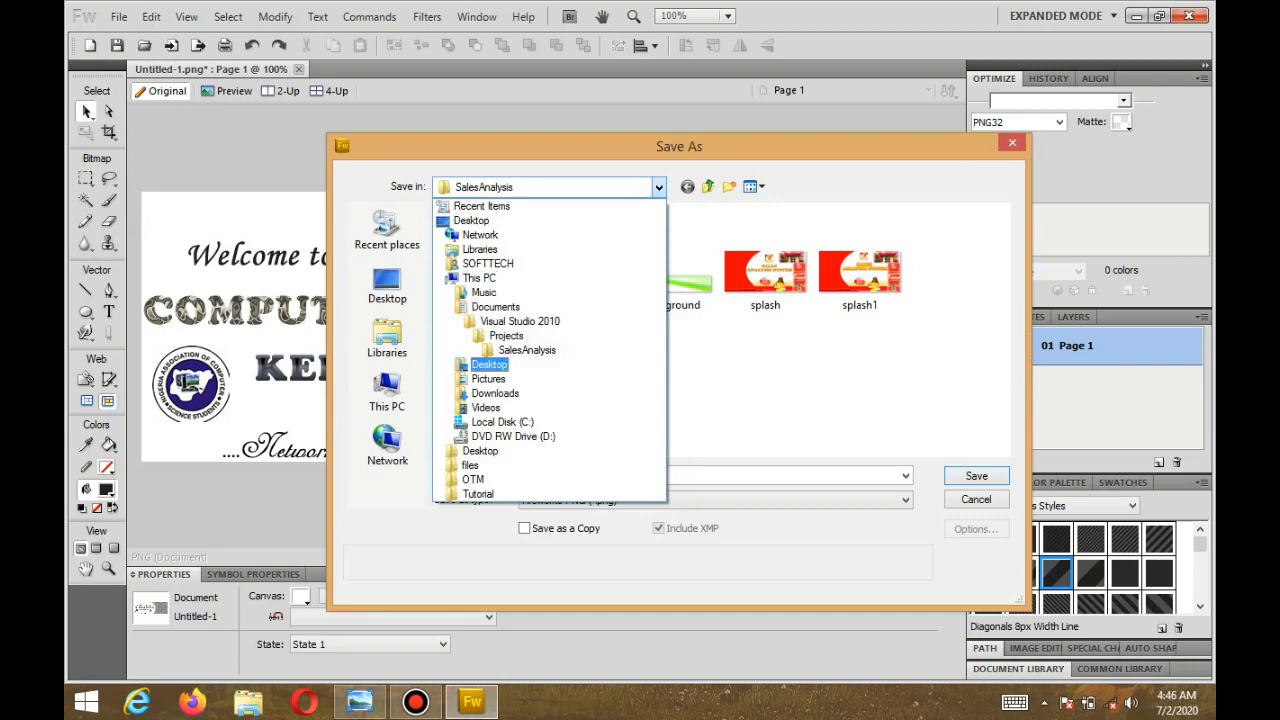
{"action": "left_click", "coordinate": [478, 494]}
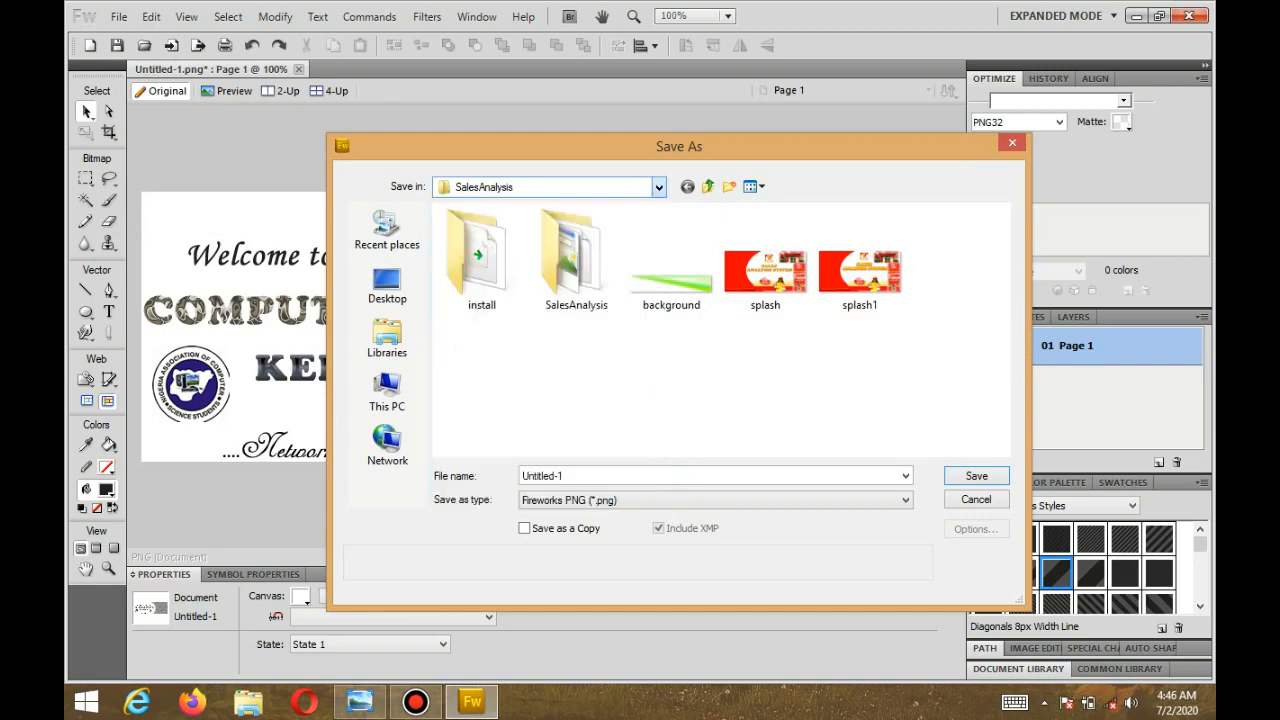
{"action": "left_click", "coordinate": [542, 476]}
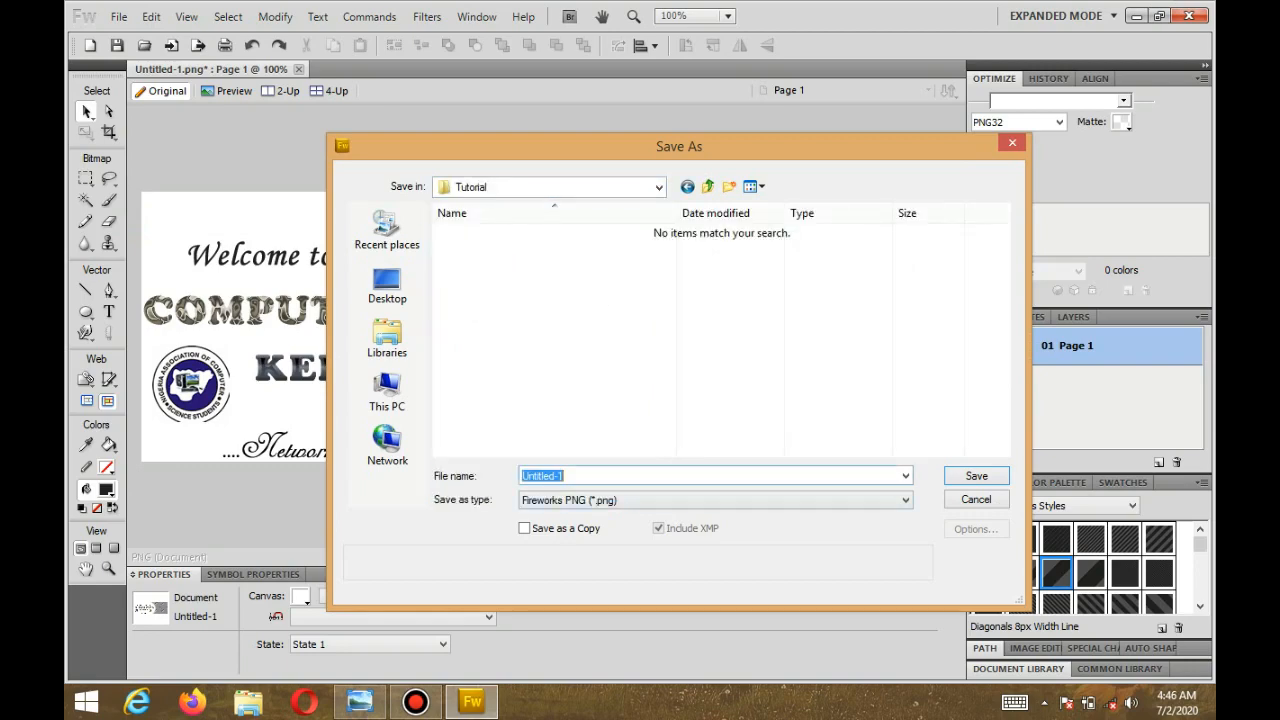
{"action": "type", "text": "banner"}
Step: Set the file type to JPEG and save the banner
{"action": "left_click", "coordinate": [714, 500]}
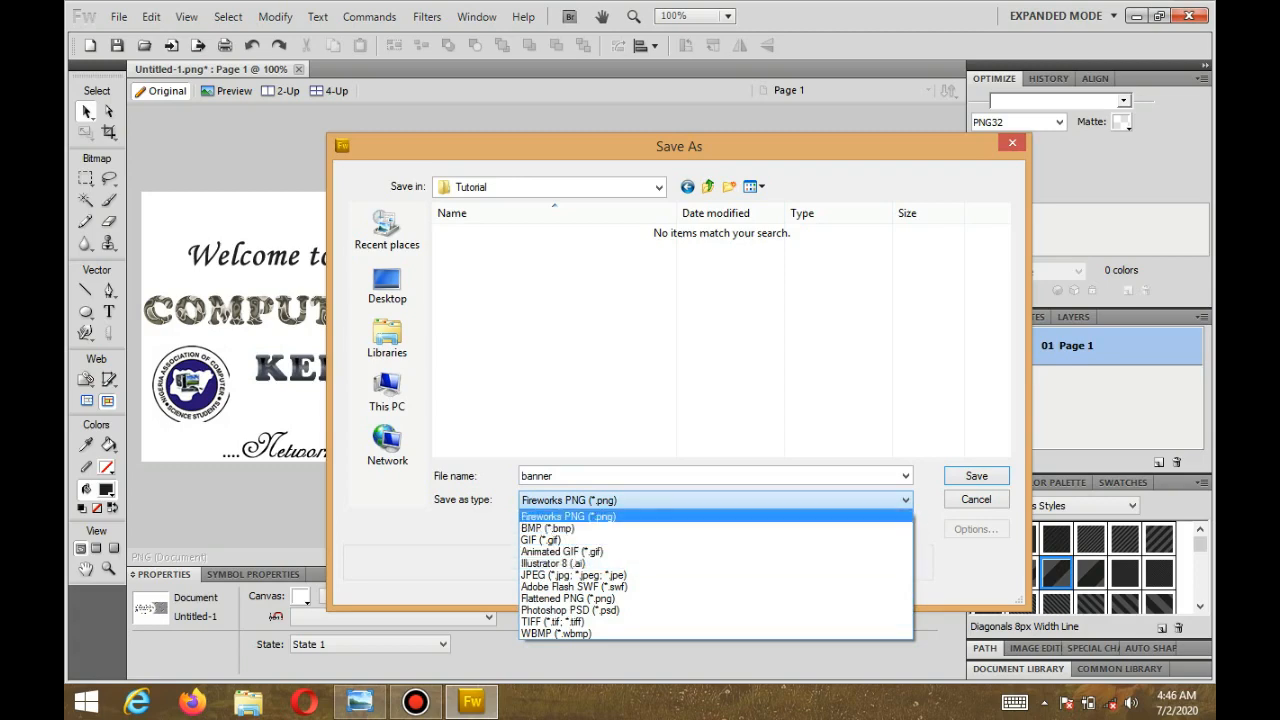
{"action": "key", "text": "Return"}
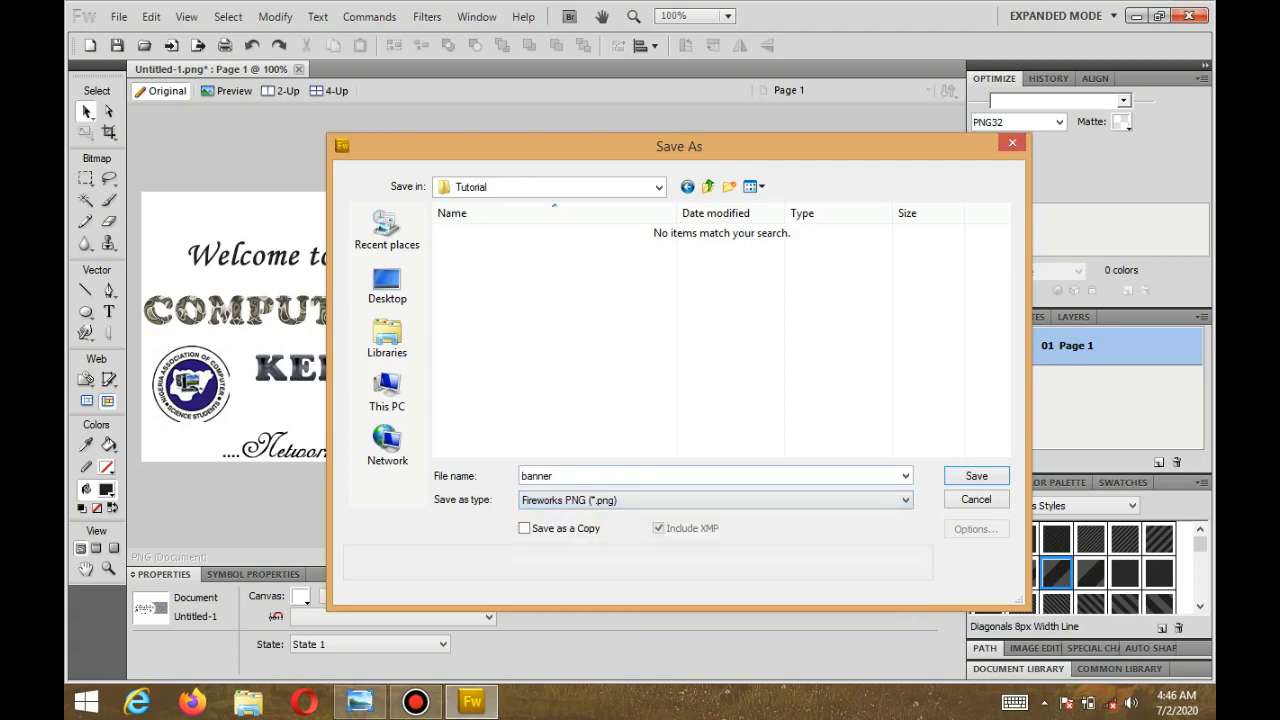
{"action": "key", "text": "alt+Down"}
{"action": "key", "text": "Down"}
{"action": "key", "text": "Down"}
{"action": "key", "text": "Down"}
{"action": "key", "text": "Down"}
{"action": "key", "text": "Down"}
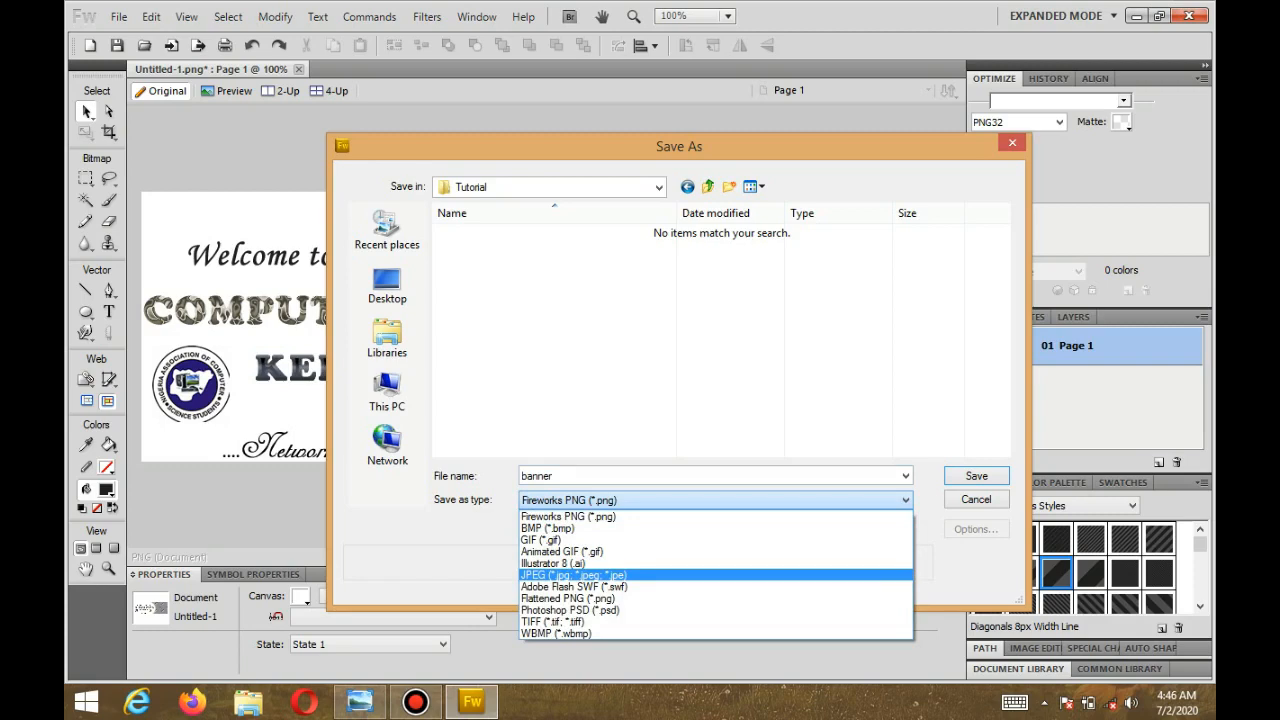
{"action": "key", "text": "Up"}
{"action": "key", "text": "Up"}
{"action": "key", "text": "Up"}
{"action": "key", "text": "Up"}
{"action": "key", "text": "Up"}
{"action": "left_click", "coordinate": [573, 575]}
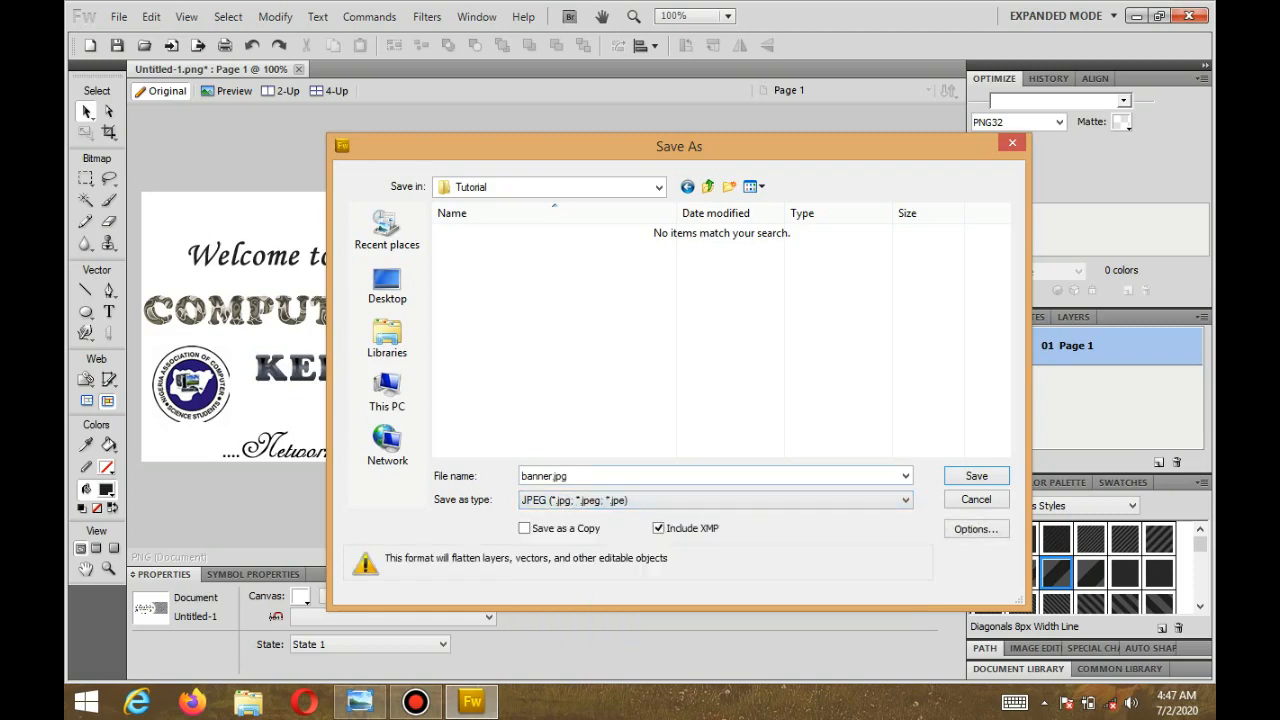
{"action": "left_click", "coordinate": [976, 476]}
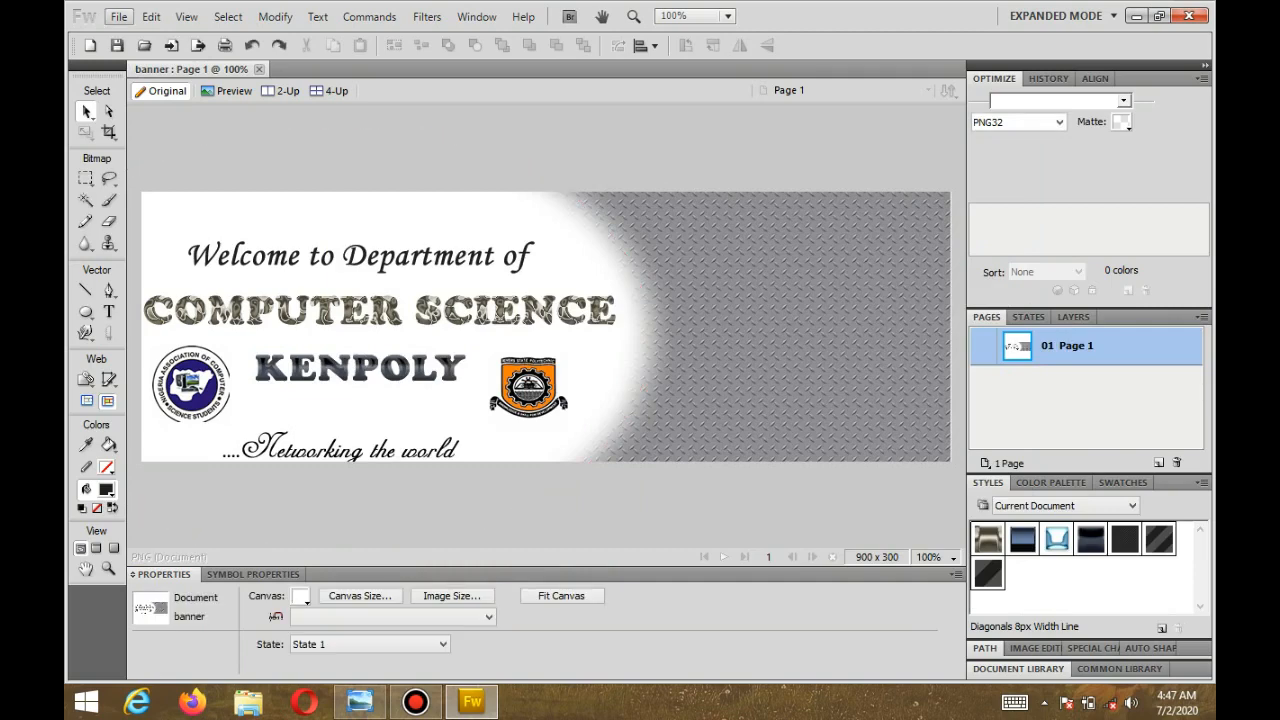
Step: Save another JPEG copy of the banner in the Tutorial folder as "banneredit"
{"action": "left_click", "coordinate": [118, 17]}
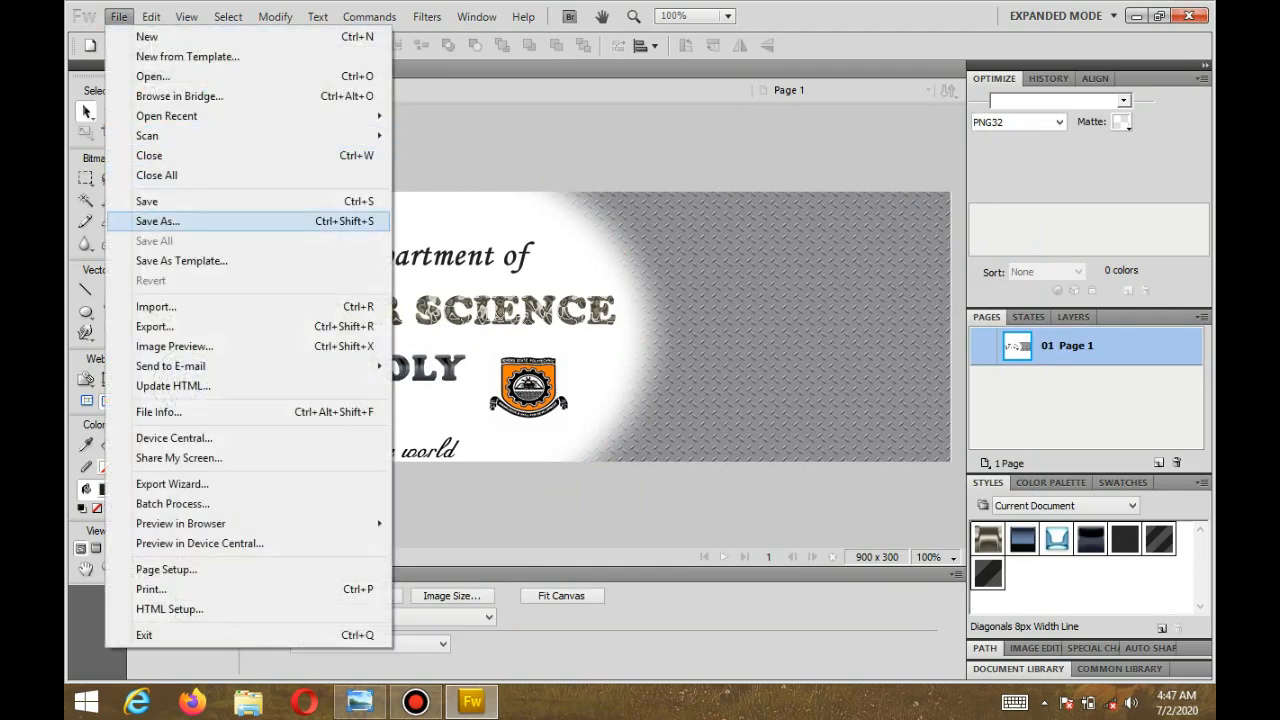
{"action": "left_click", "coordinate": [157, 221]}
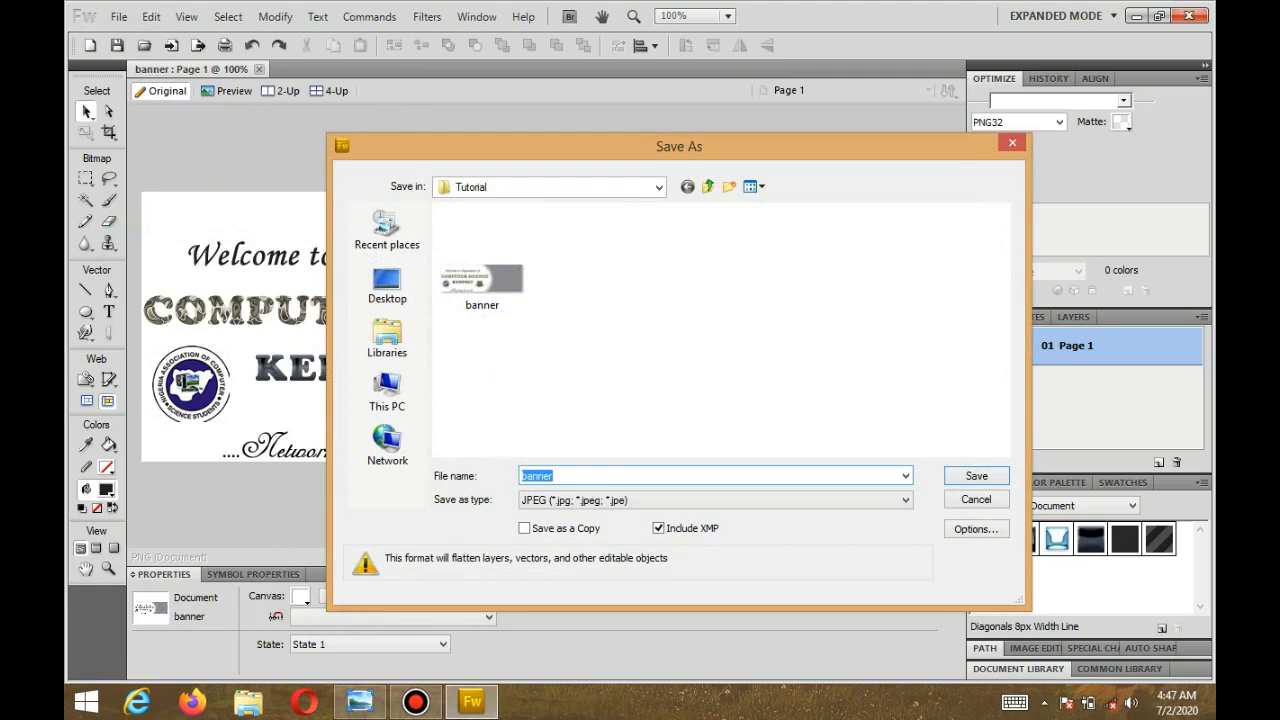
{"action": "key", "text": "End"}
{"action": "type", "text": "edit"}
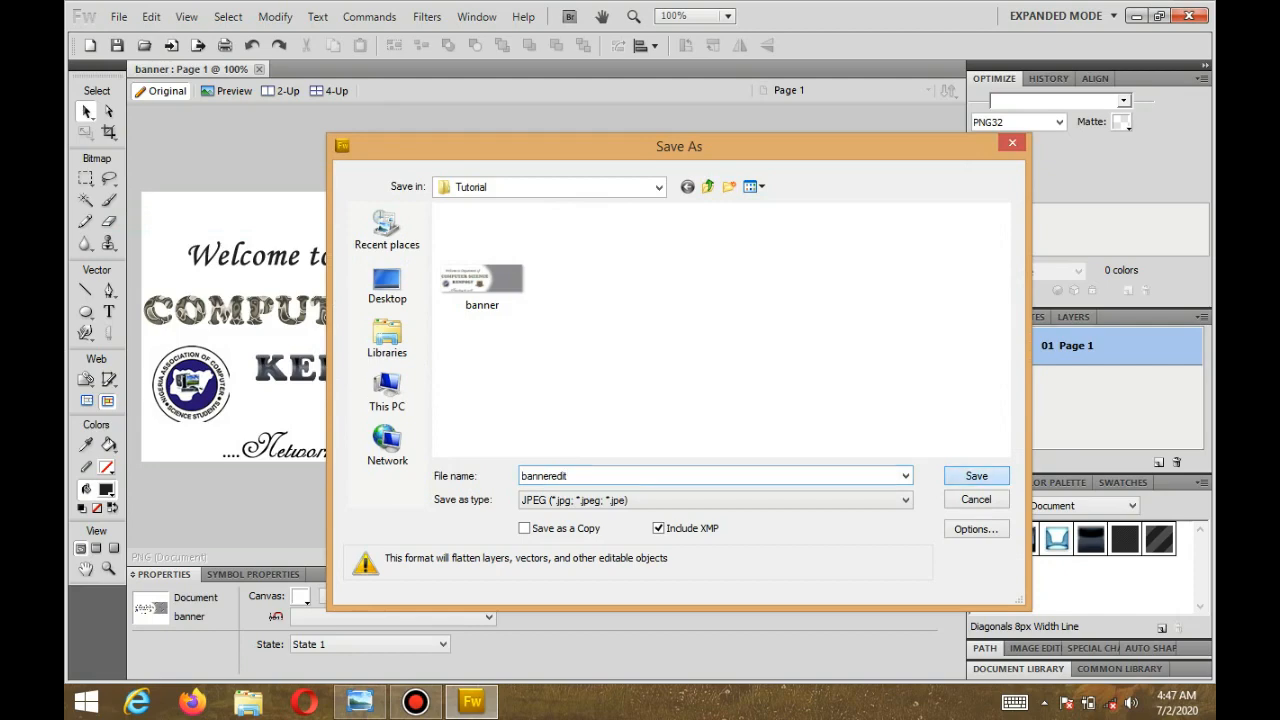
{"action": "key", "text": "Return"}
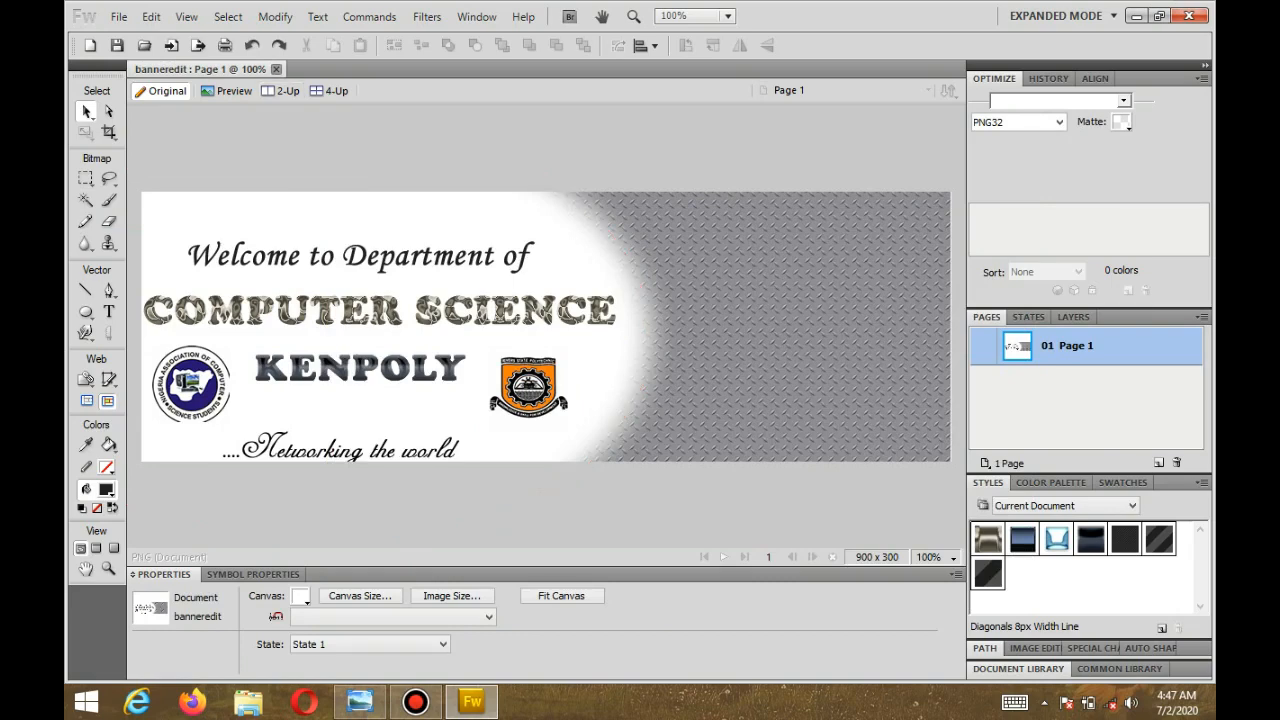
Step: Close the document, saving its editable Fireworks PNG source as "banneredit" in the Tutorial folder
{"action": "left_click", "coordinate": [276, 69]}
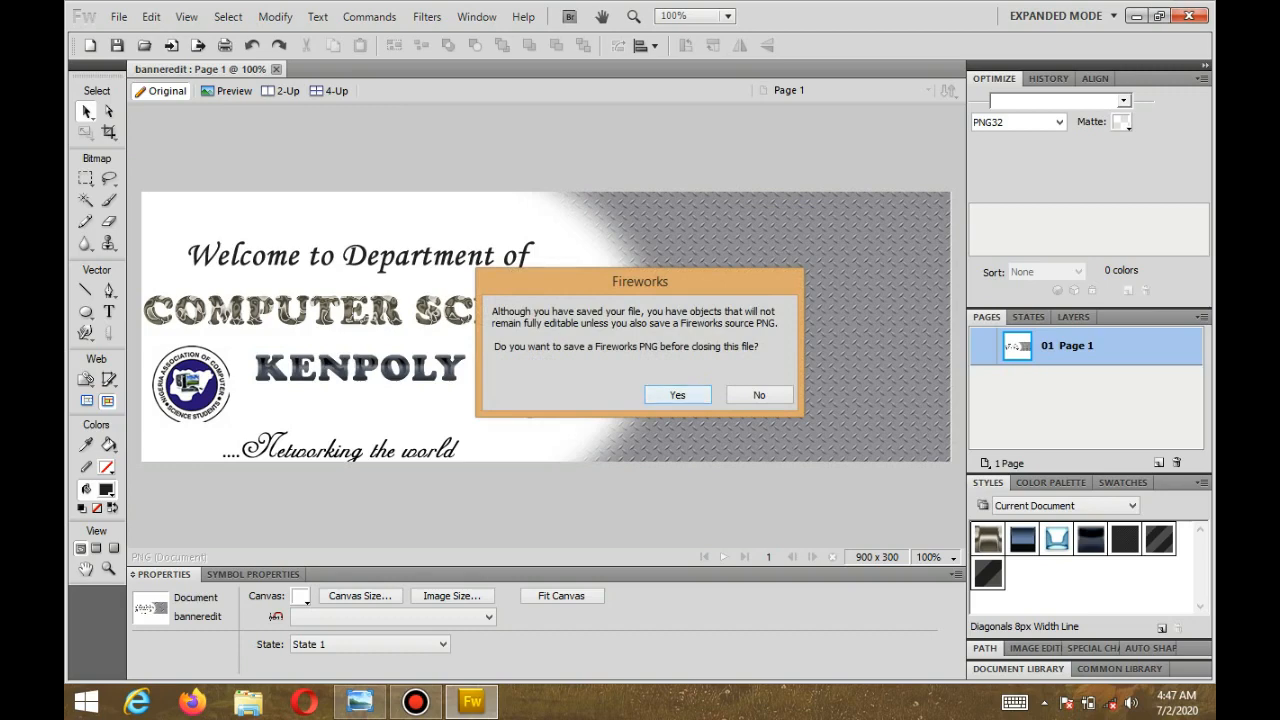
{"action": "key", "text": "Return"}
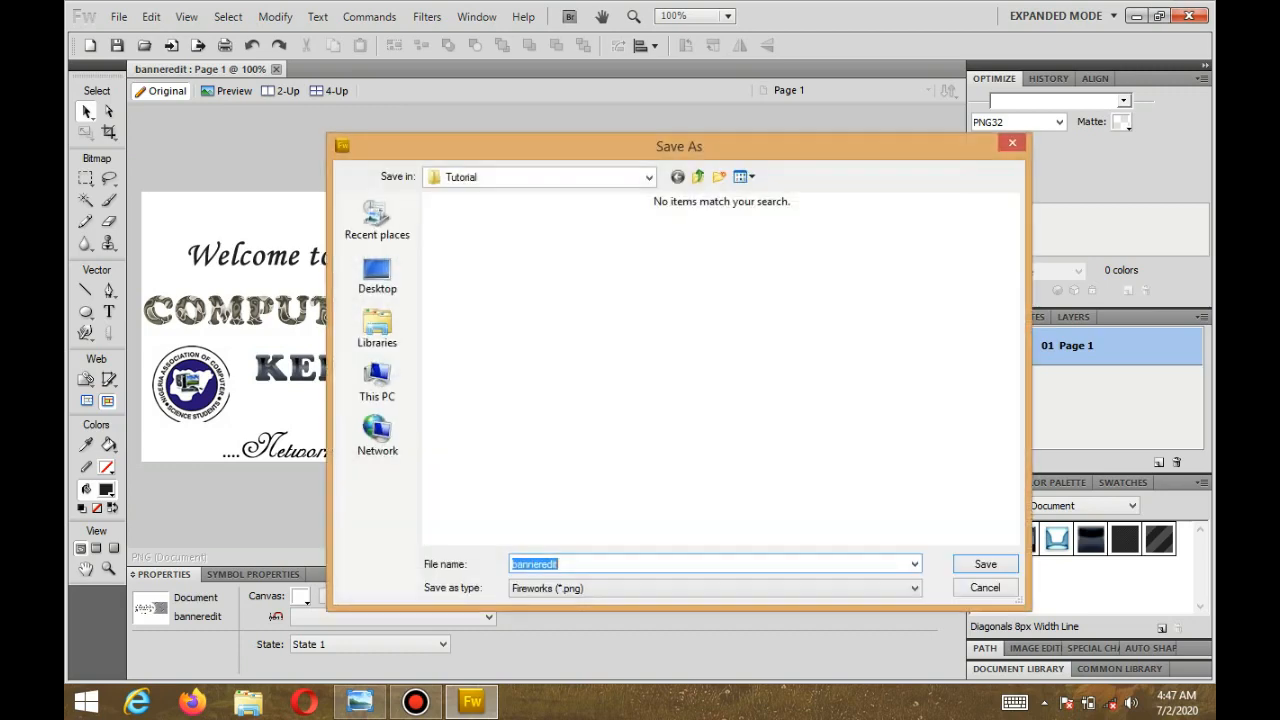
{"action": "key", "text": "Return"}
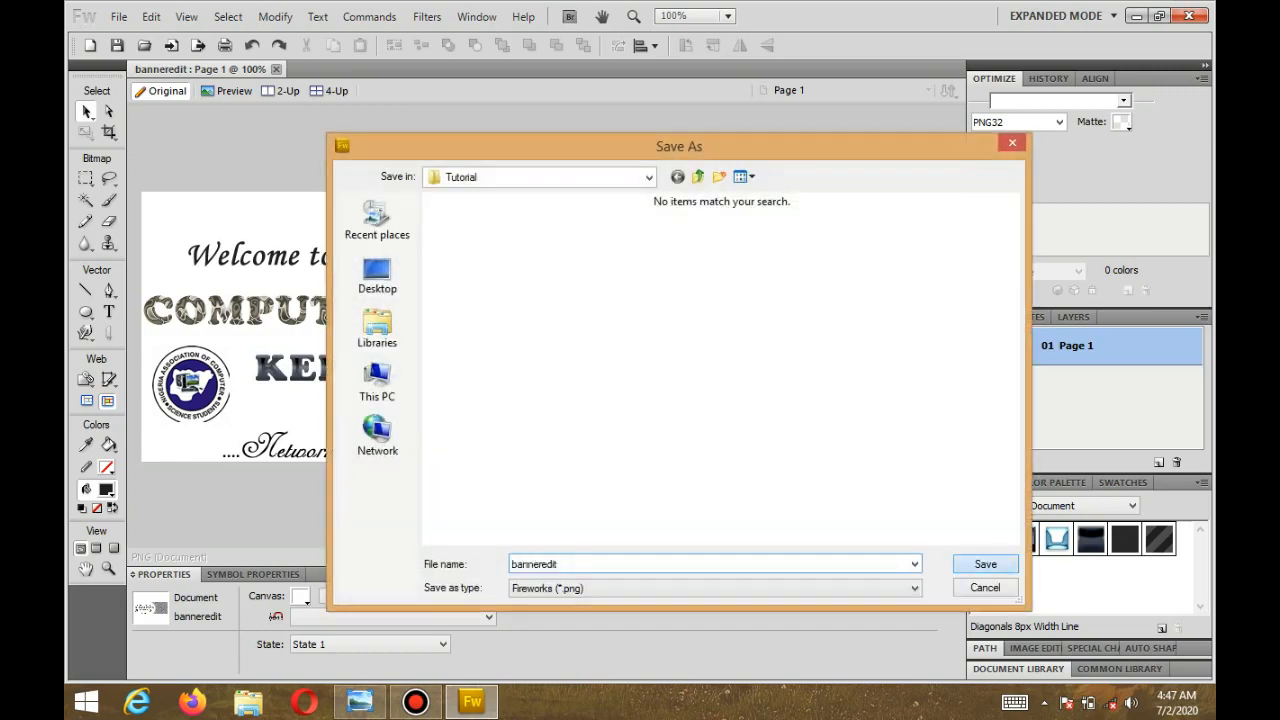
{"action": "key", "text": "ctrl+w"}
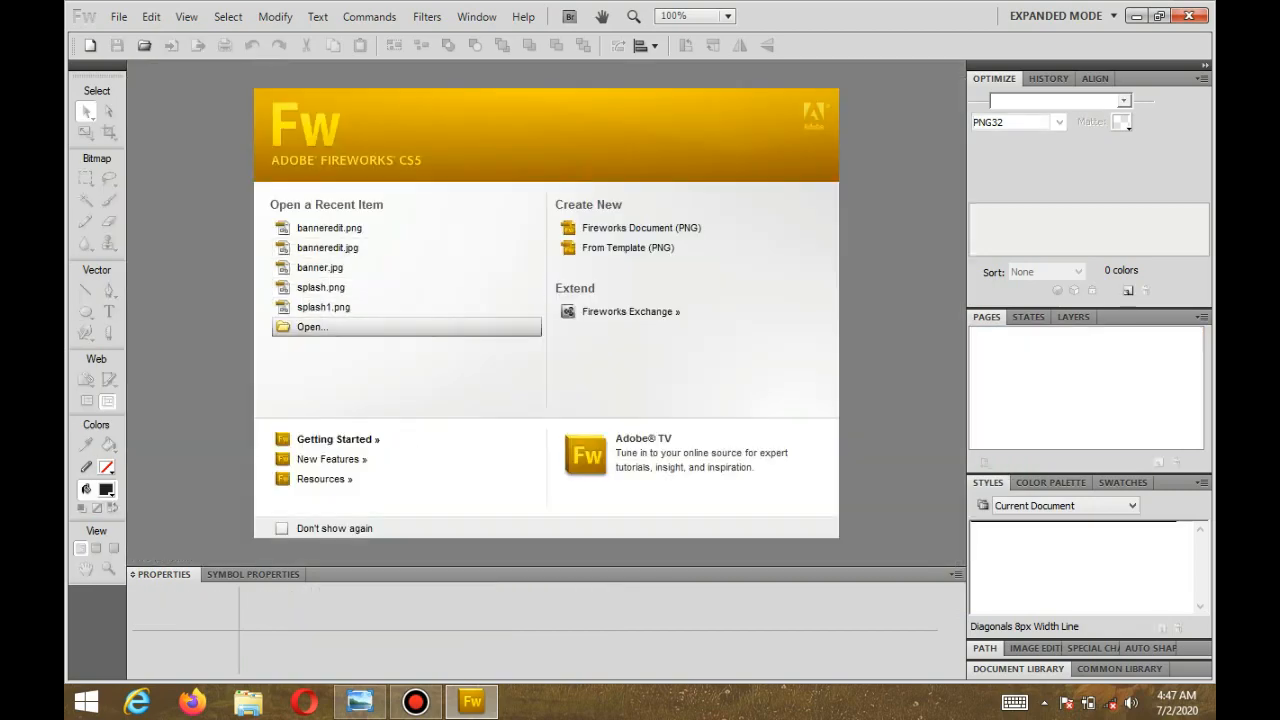
Step: Open the banneredit PNG from the Tutorial folder and select its COMPUTER SCIENCE text to check that it is editable
{"action": "left_click", "coordinate": [311, 327]}
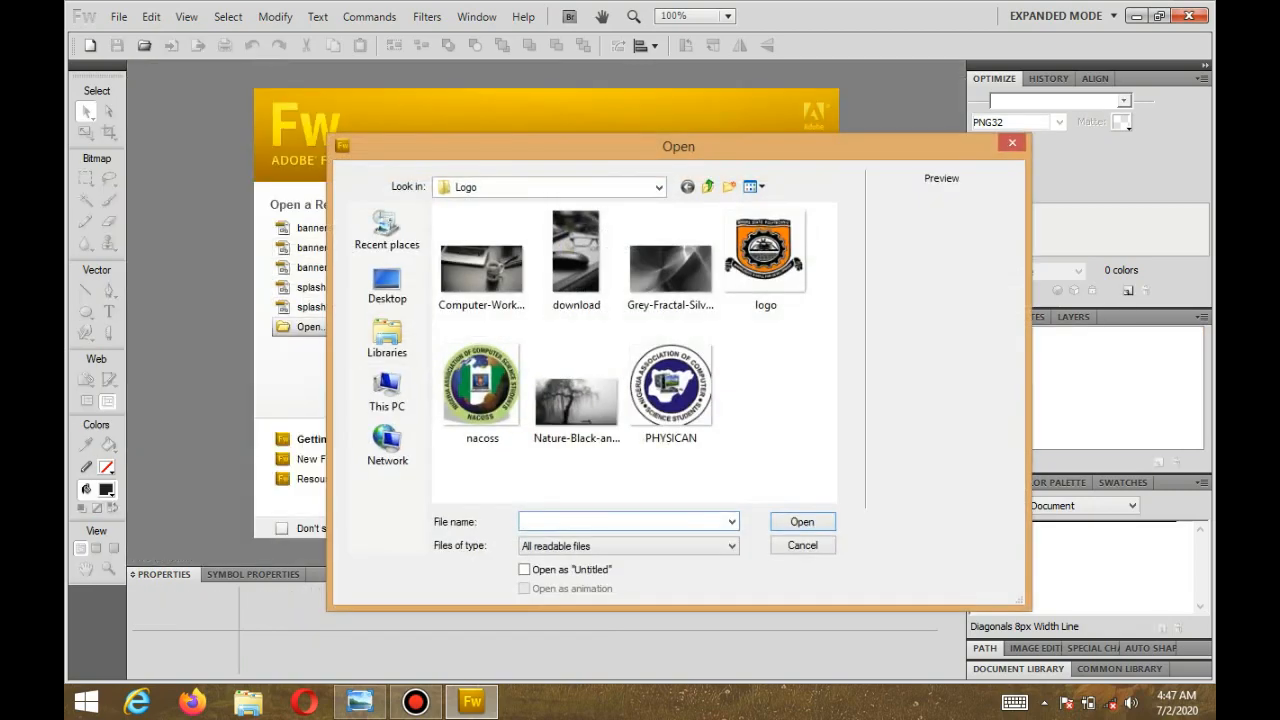
{"action": "left_click", "coordinate": [659, 187]}
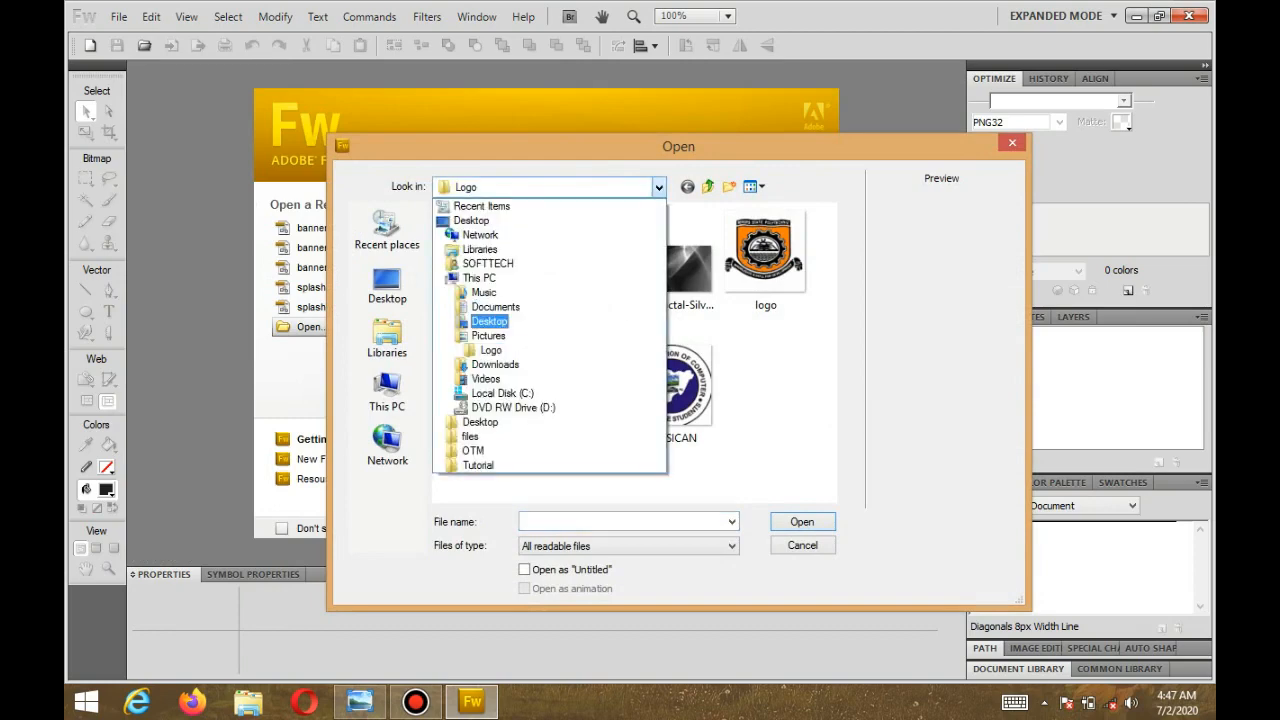
{"action": "left_click", "coordinate": [478, 465]}
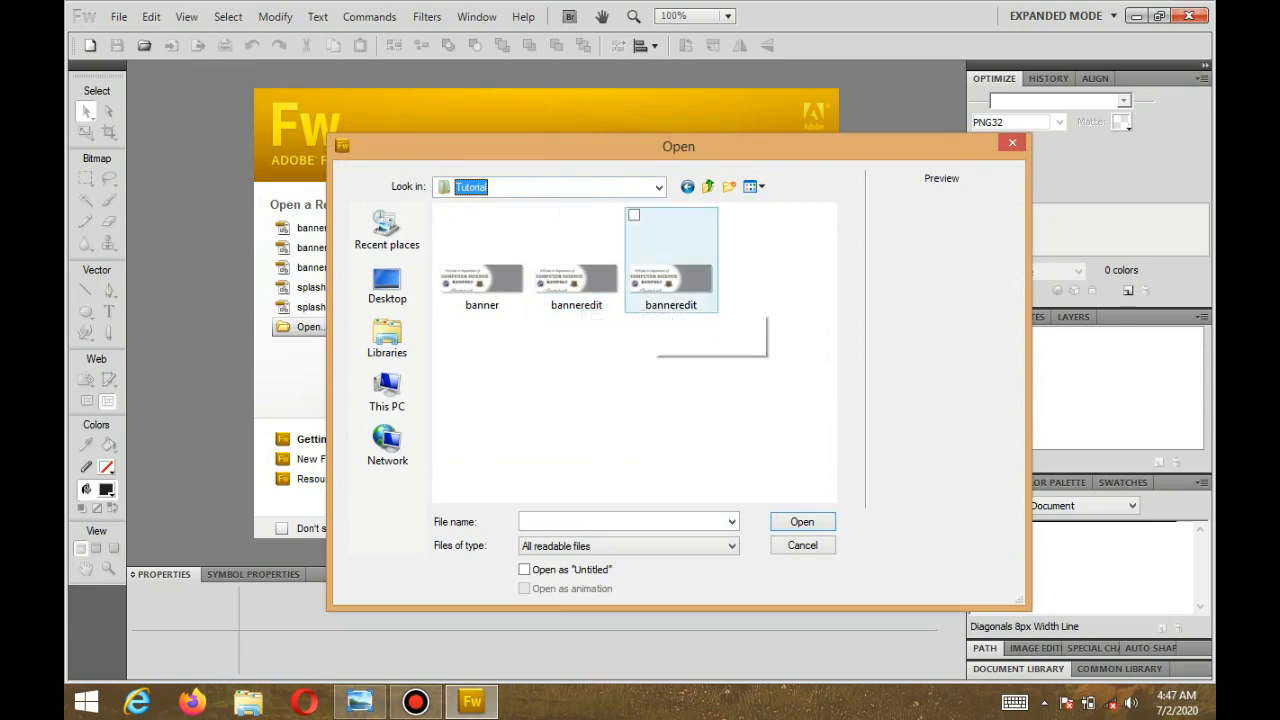
{"action": "double_click", "coordinate": [654, 290]}
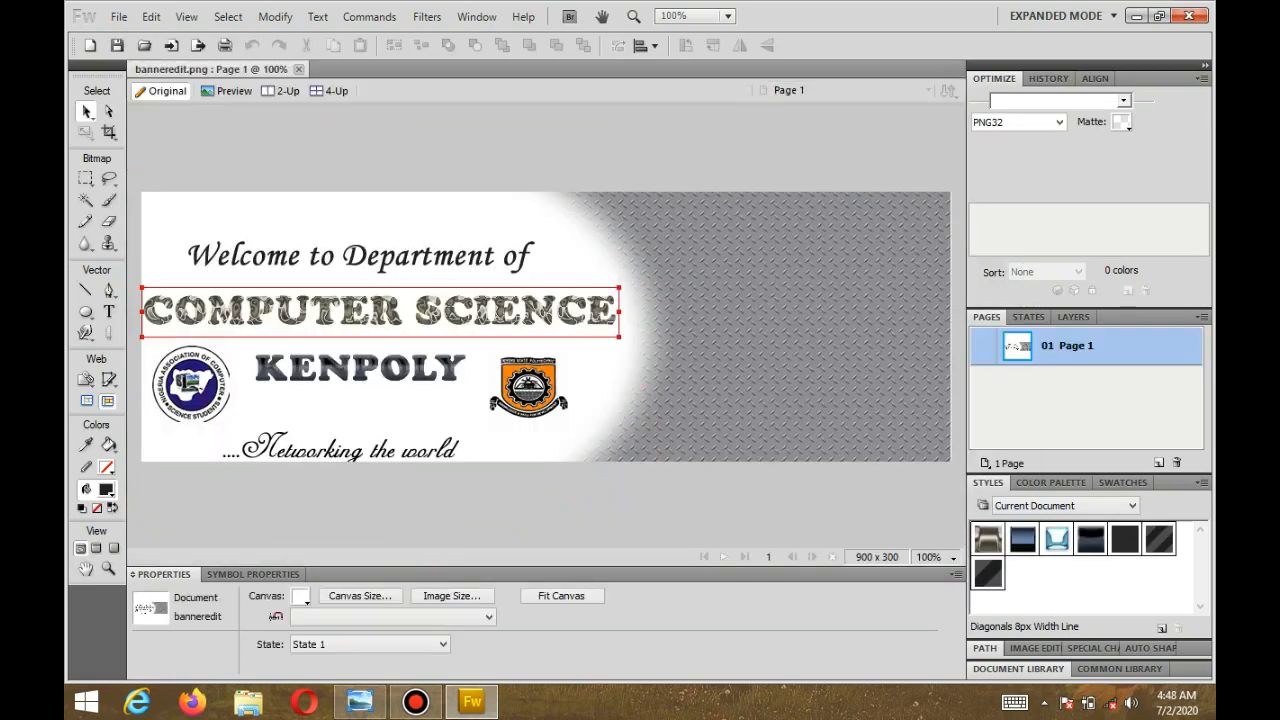
{"action": "left_click", "coordinate": [380, 311]}
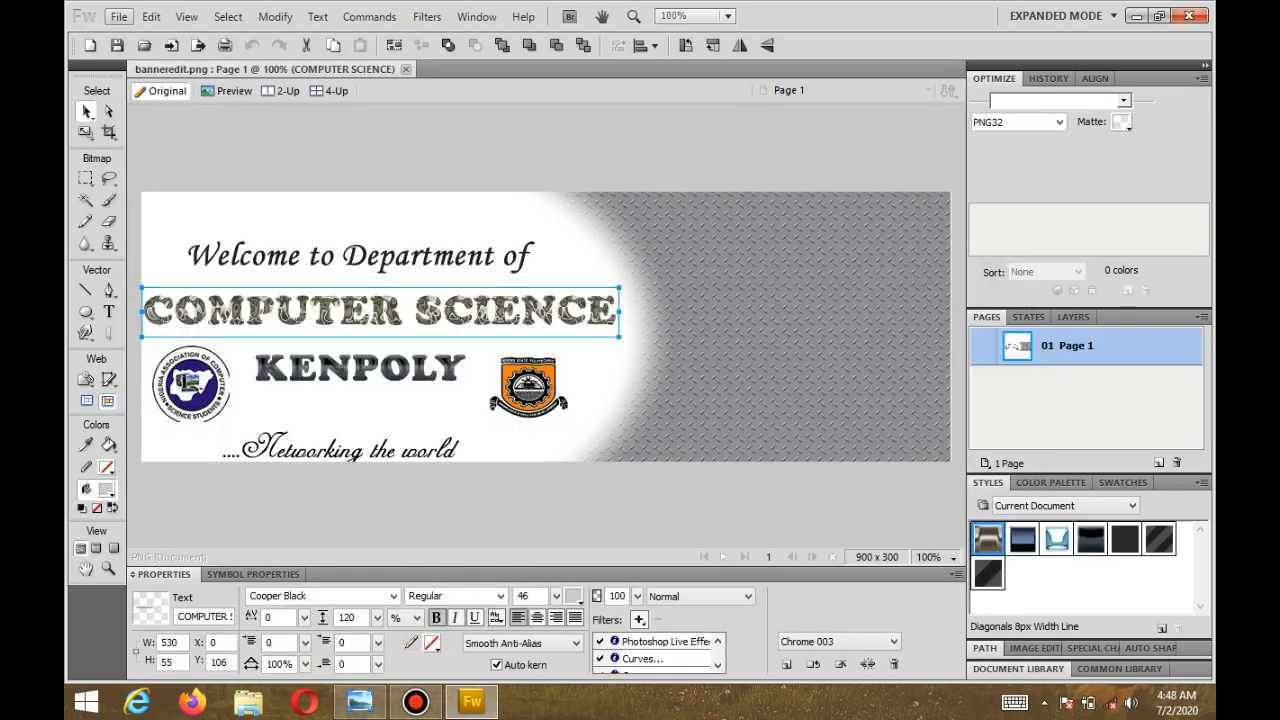
Step: Open the banner JPEG from the Tutorial folder and shift its flattened bitmap to about X -21, Y -7
{"action": "left_click", "coordinate": [118, 16]}
{"action": "left_click", "coordinate": [152, 76]}
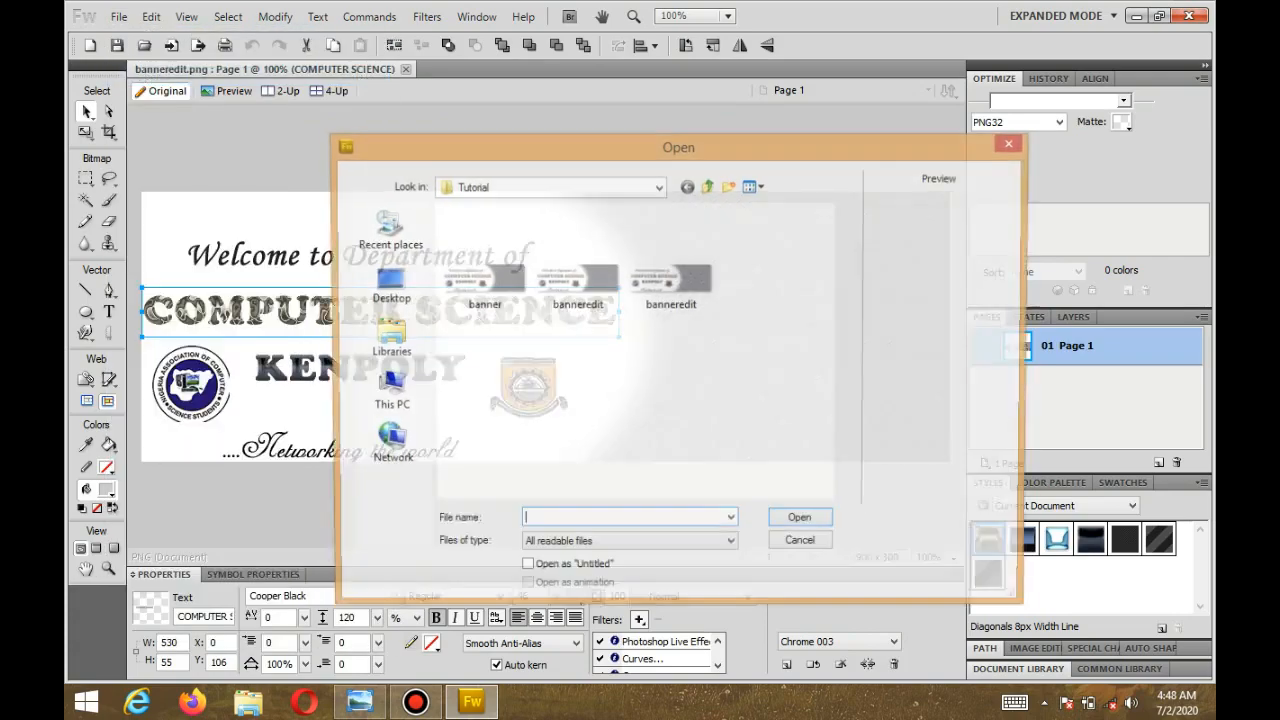
{"action": "double_click", "coordinate": [482, 258]}
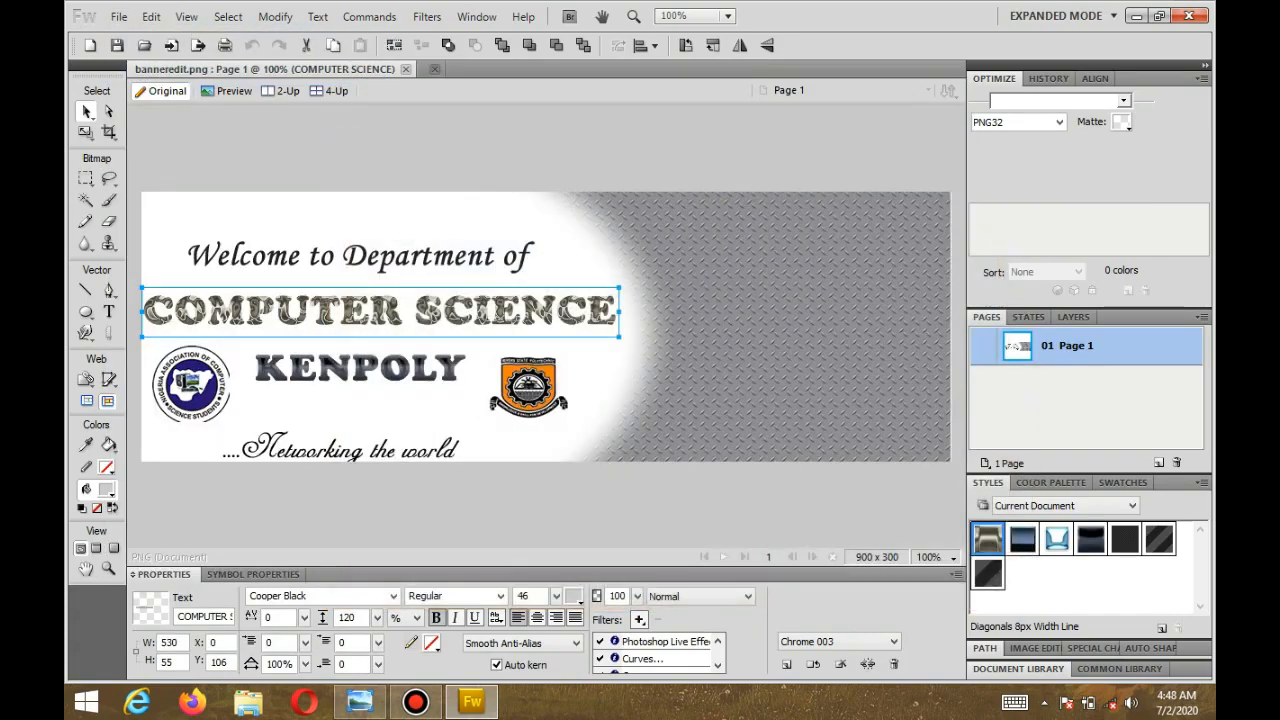
{"action": "left_click_drag", "start_coordinate": [430, 310], "coordinate": [465, 288]}
{"action": "left_click_drag", "start_coordinate": [585, 302], "coordinate": [533, 318]}
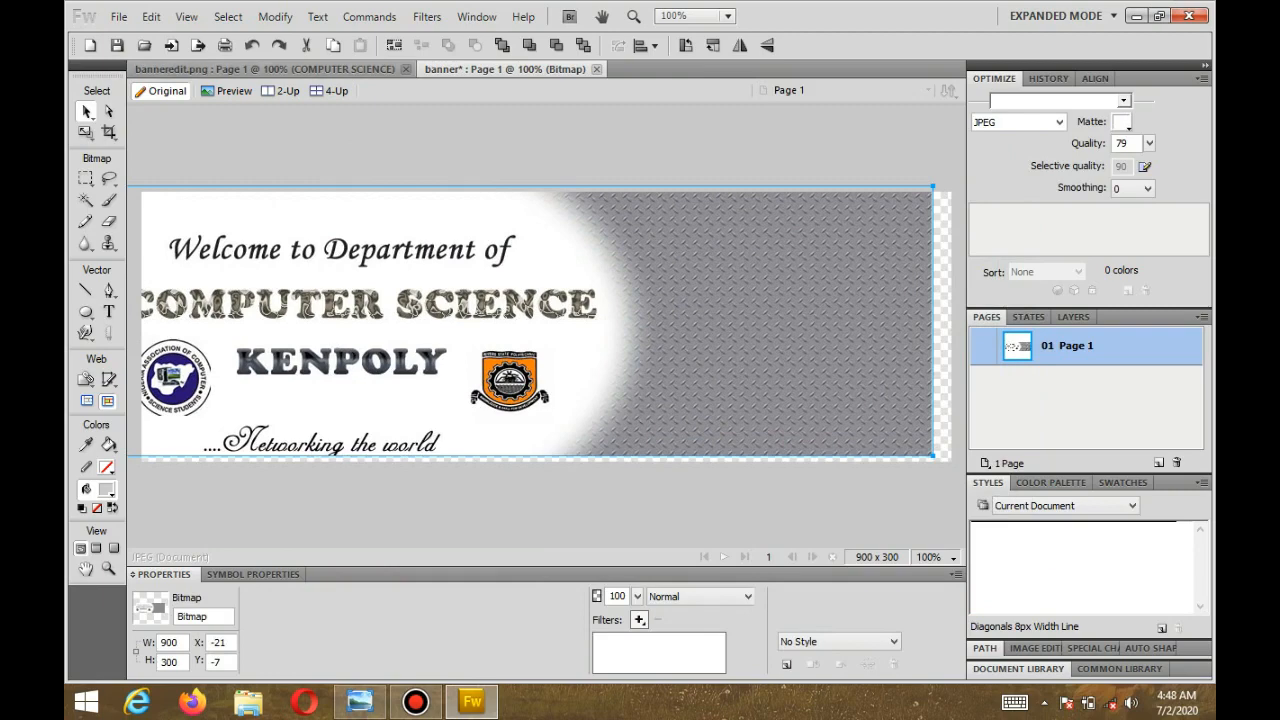
Step: Return to the banneredit PNG document and select its "Welcome to Department of" text
{"action": "left_click", "coordinate": [278, 69]}
{"action": "left_click", "coordinate": [360, 256]}
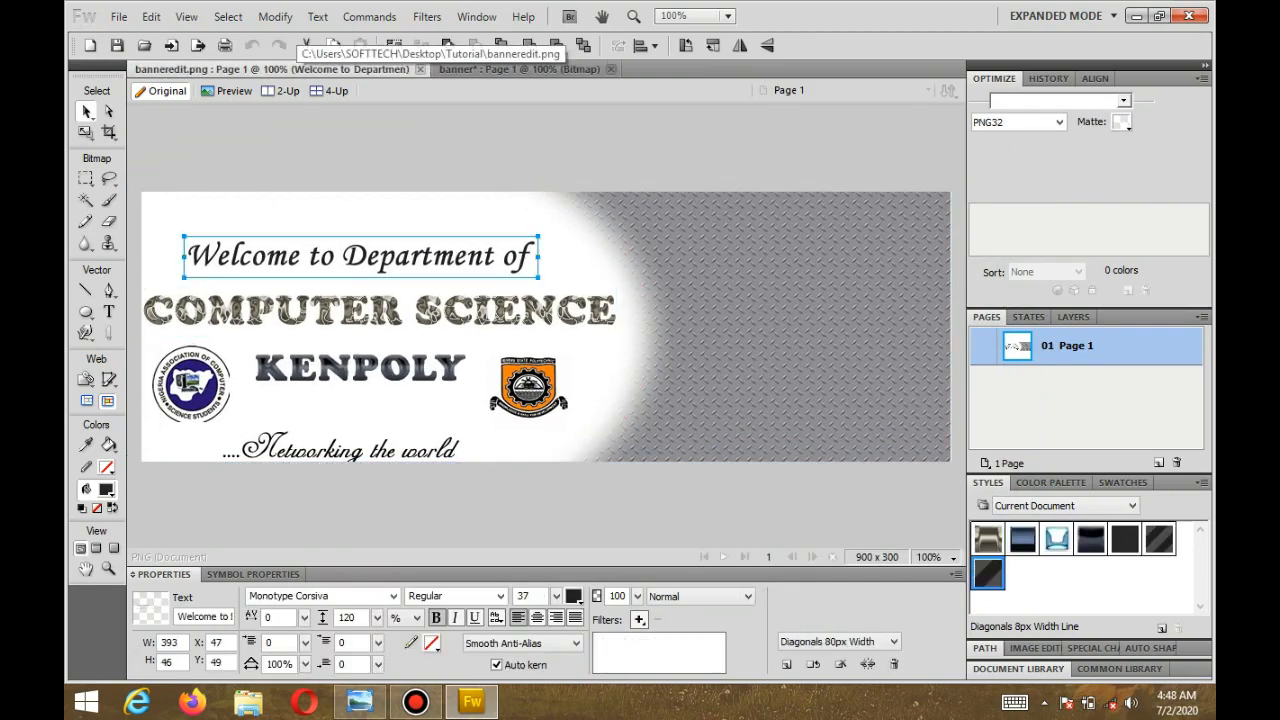
Step: Shrink the orange crest logo beside KENPOLY to about 79 x 68 pixels
{"action": "left_click", "coordinate": [530, 390]}
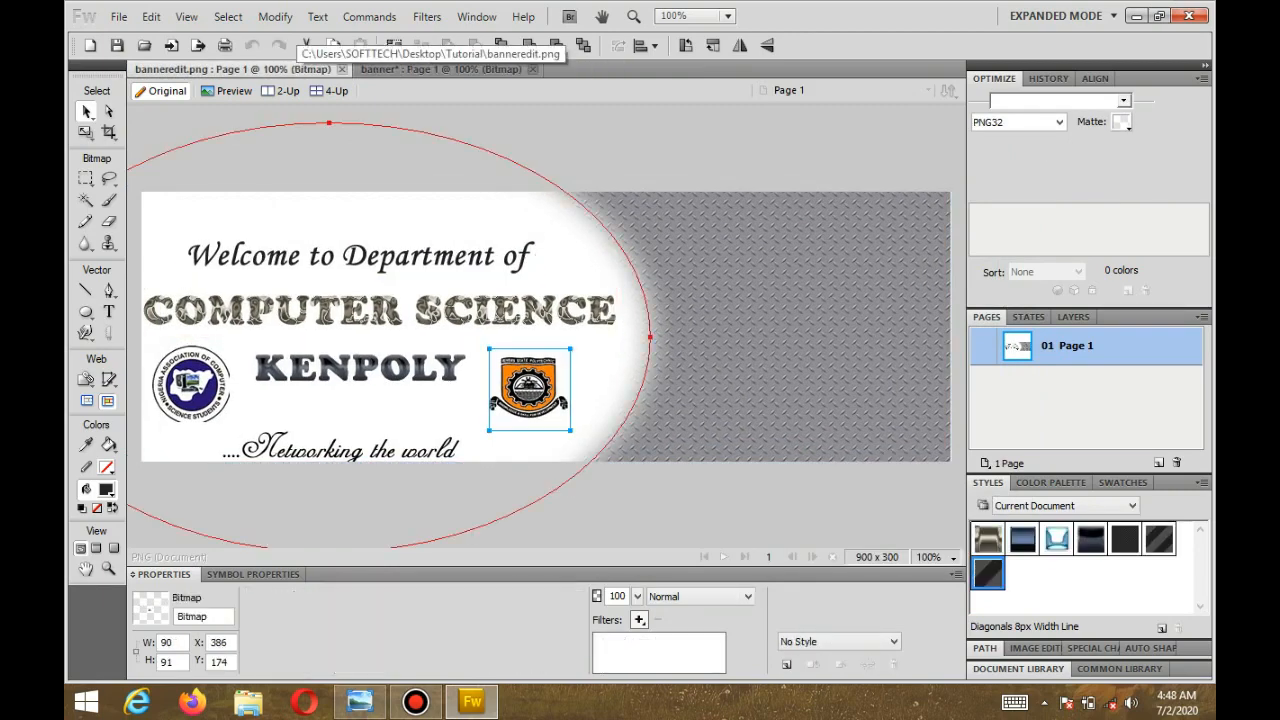
{"action": "left_click_drag", "start_coordinate": [570, 430], "coordinate": [560, 410]}
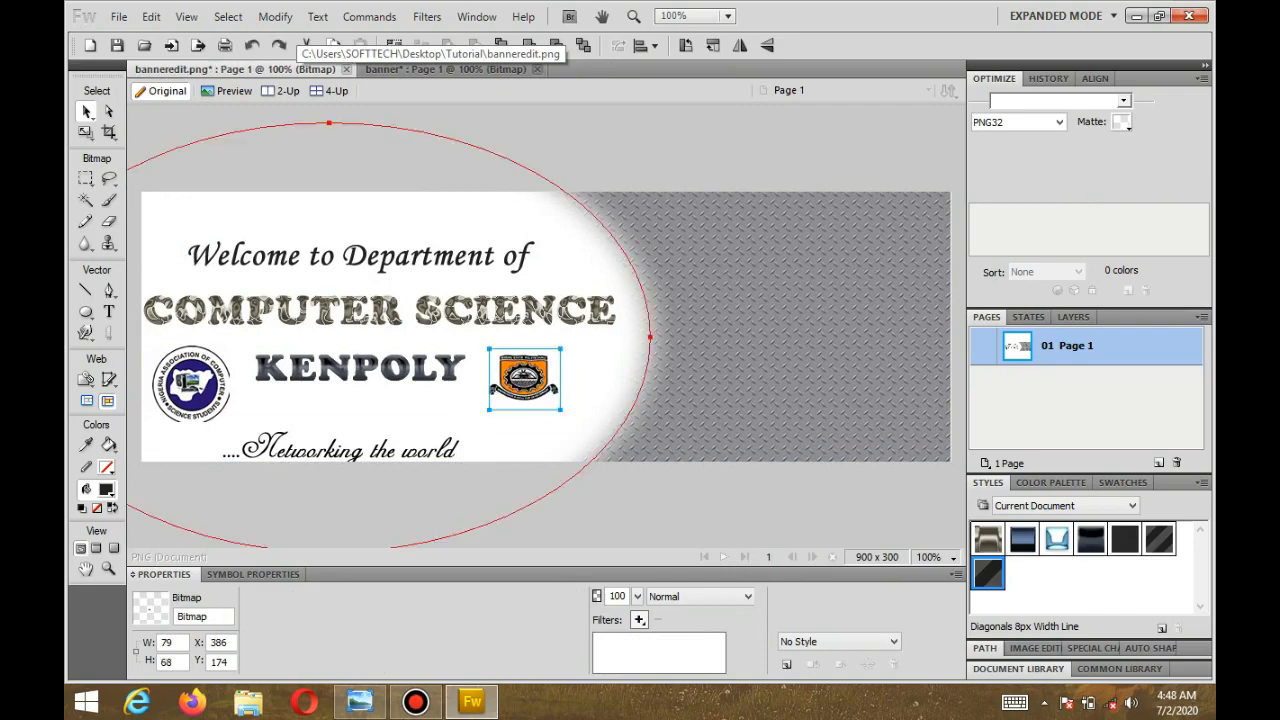
Step: Insert "Motto: " before "Networking the world" in the banner's bottom text line
{"action": "left_click", "coordinate": [341, 448]}
{"action": "double_click", "coordinate": [390, 450]}
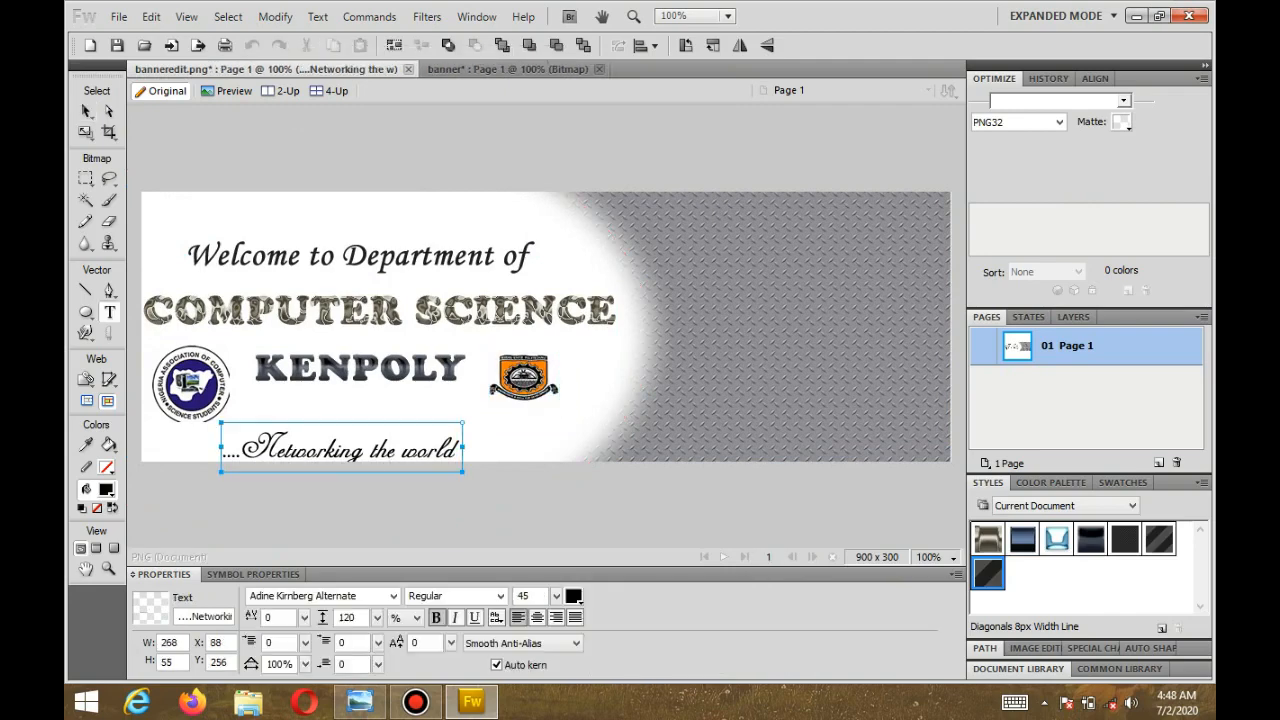
{"action": "left_click", "coordinate": [241, 448]}
{"action": "type", "text": "m"}
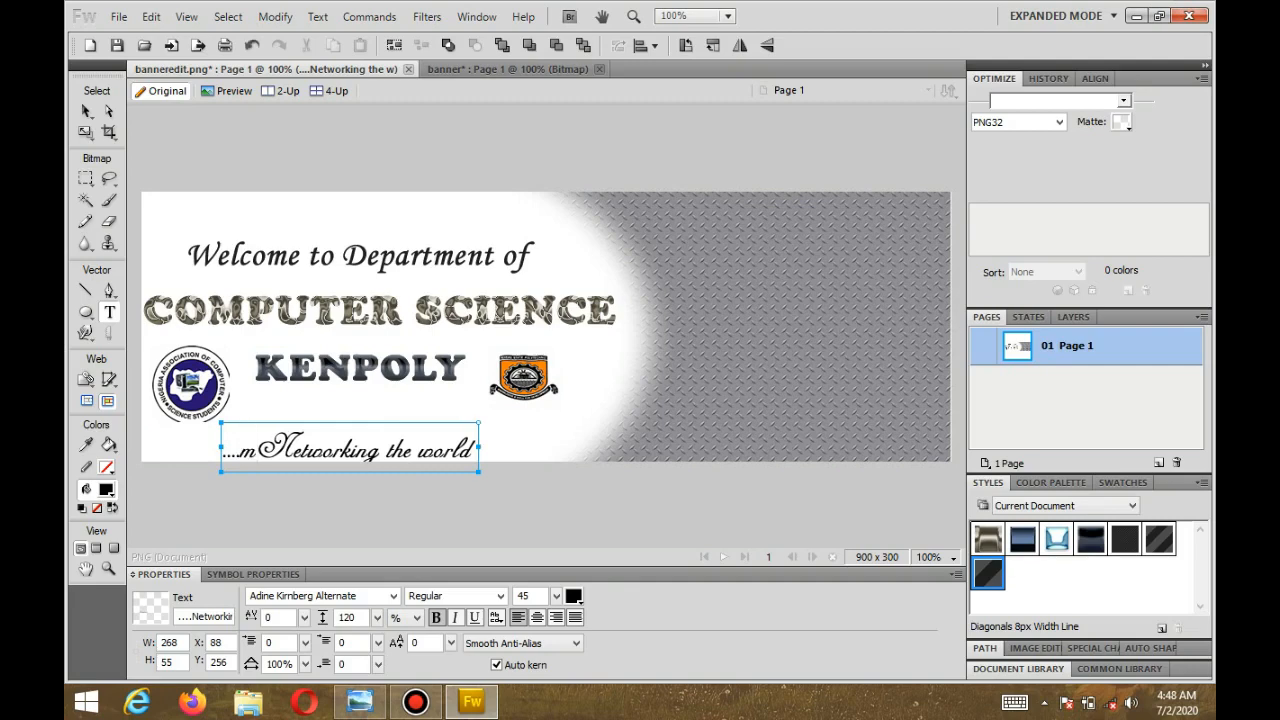
{"action": "key", "text": "BackSpace"}
{"action": "type", "text": "MO"}
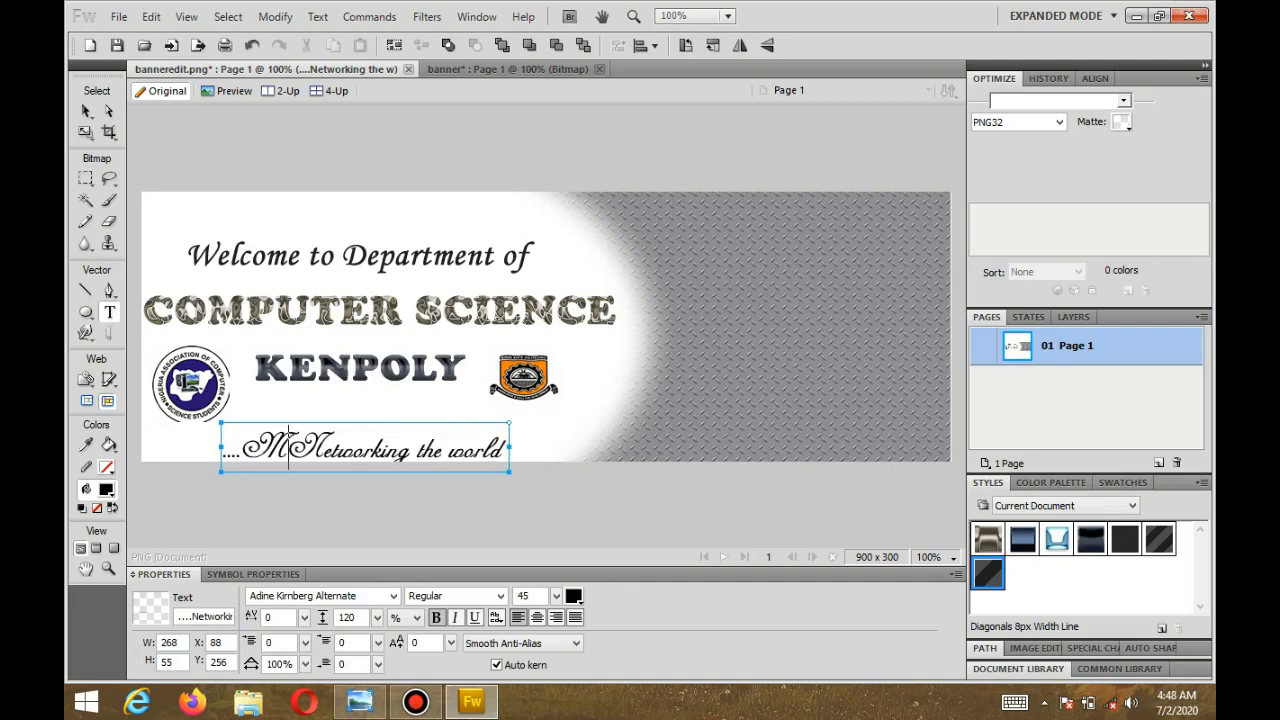
{"action": "key", "text": "BackSpace"}
{"action": "type", "text": "ott"}
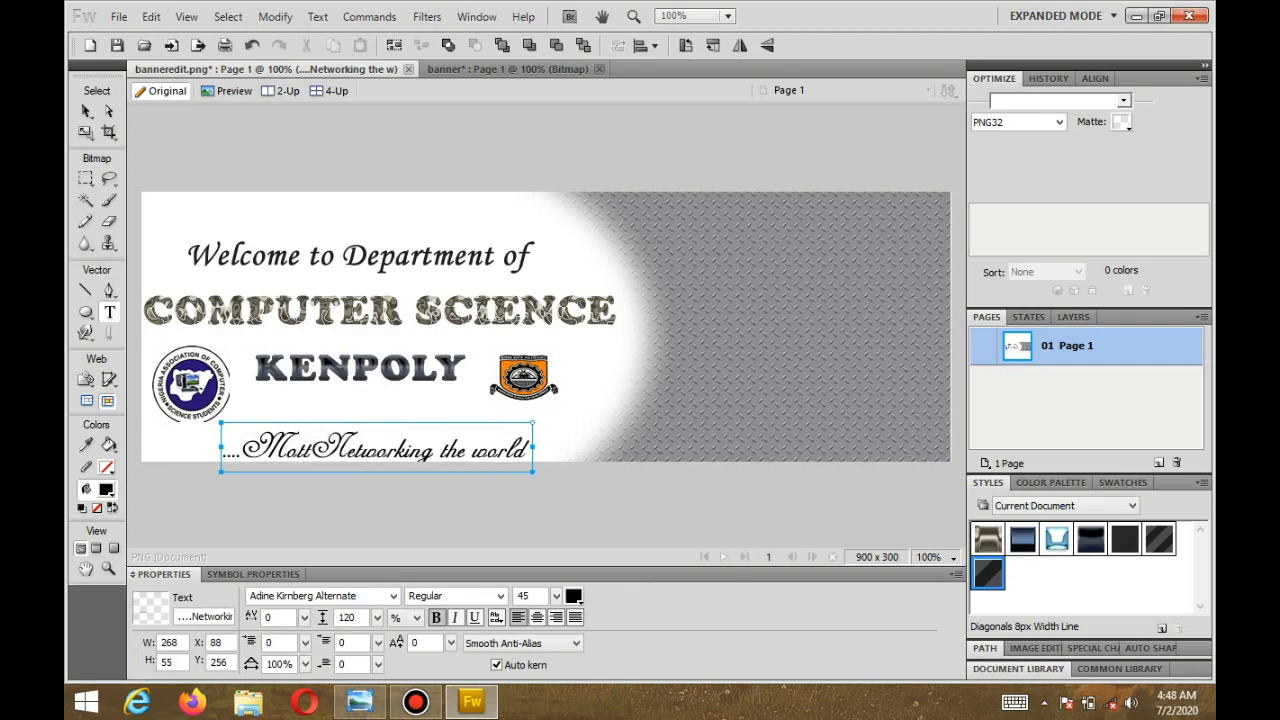
{"action": "type", "text": "o:"}
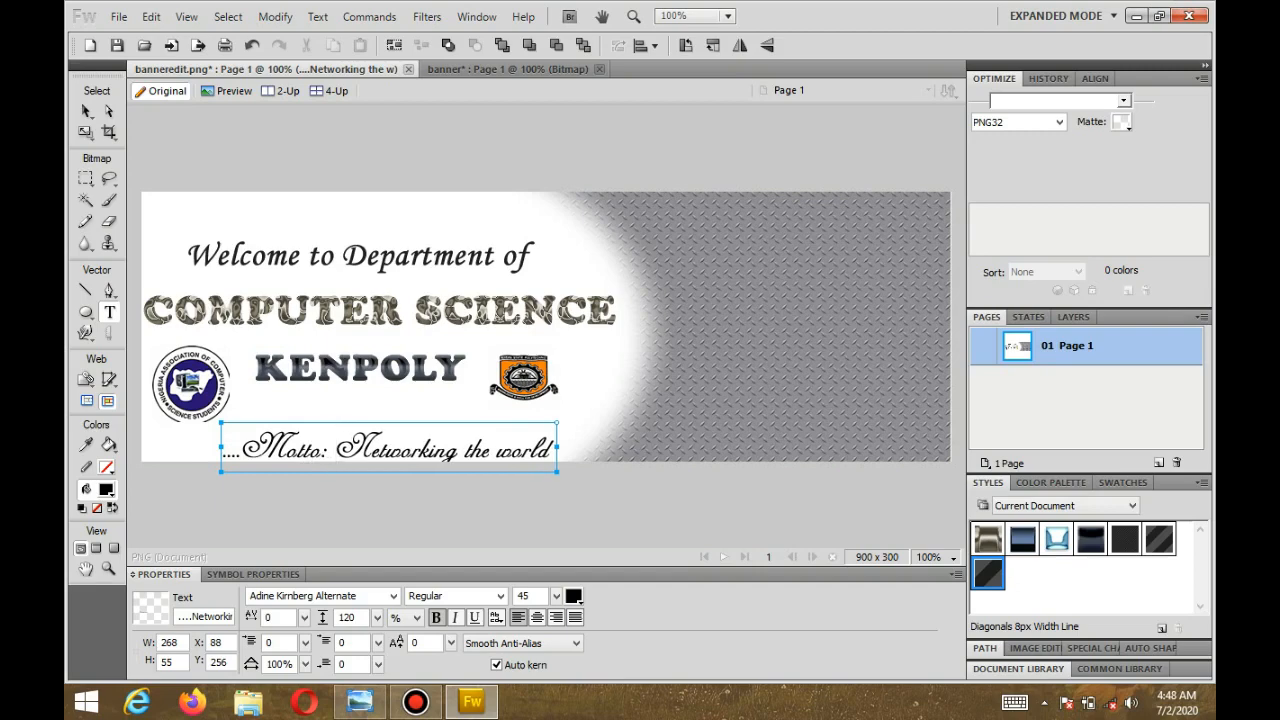
Step: Reduce the motto text's font size to 38 and move it to about X 79, Y 265
{"action": "left_click", "coordinate": [86, 111]}
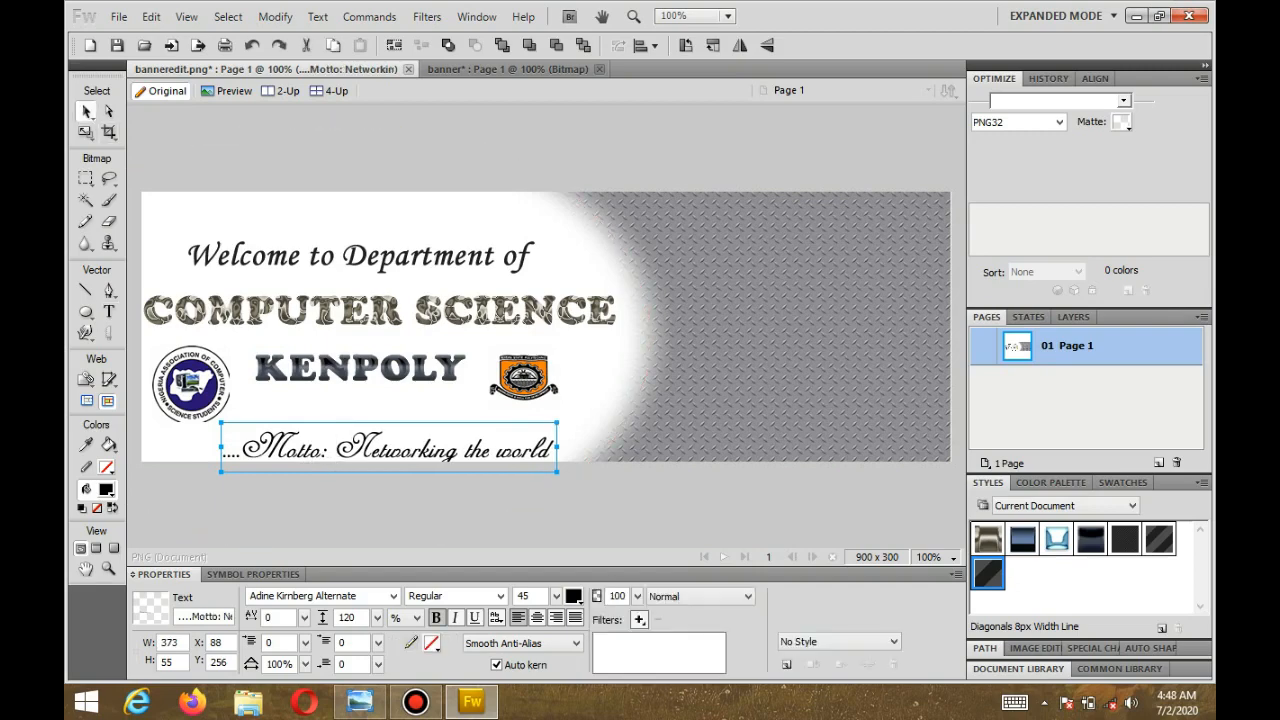
{"action": "left_click_drag", "start_coordinate": [556, 596], "coordinate": [558, 606]}
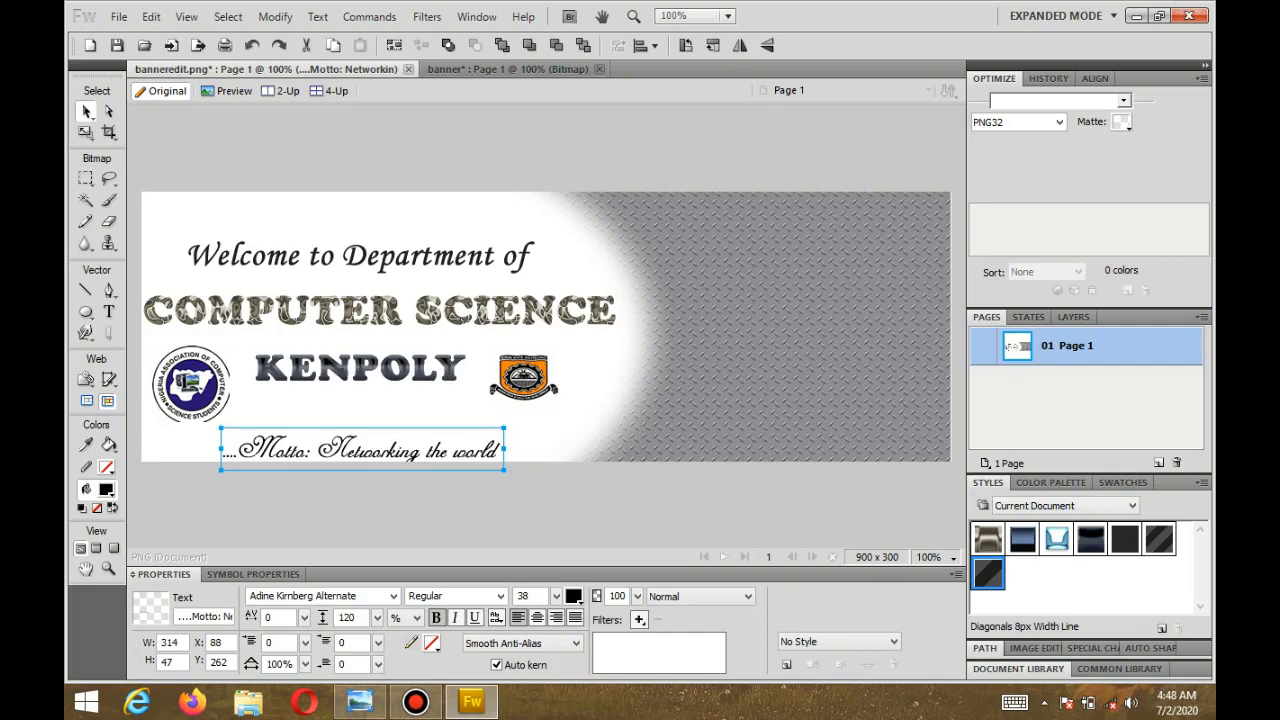
{"action": "left_click_drag", "start_coordinate": [362, 449], "coordinate": [354, 452]}
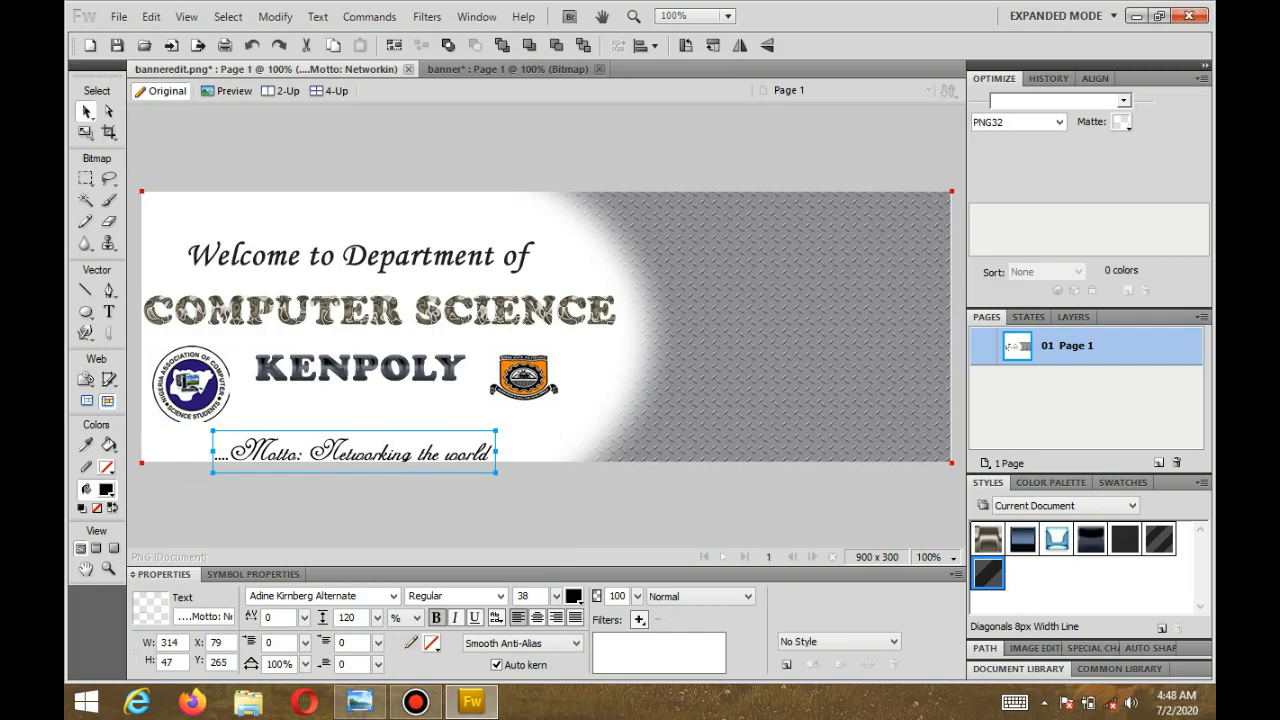
Step: Cut the metal-patterned background rectangle from the banner
{"action": "left_click", "coordinate": [549, 318]}
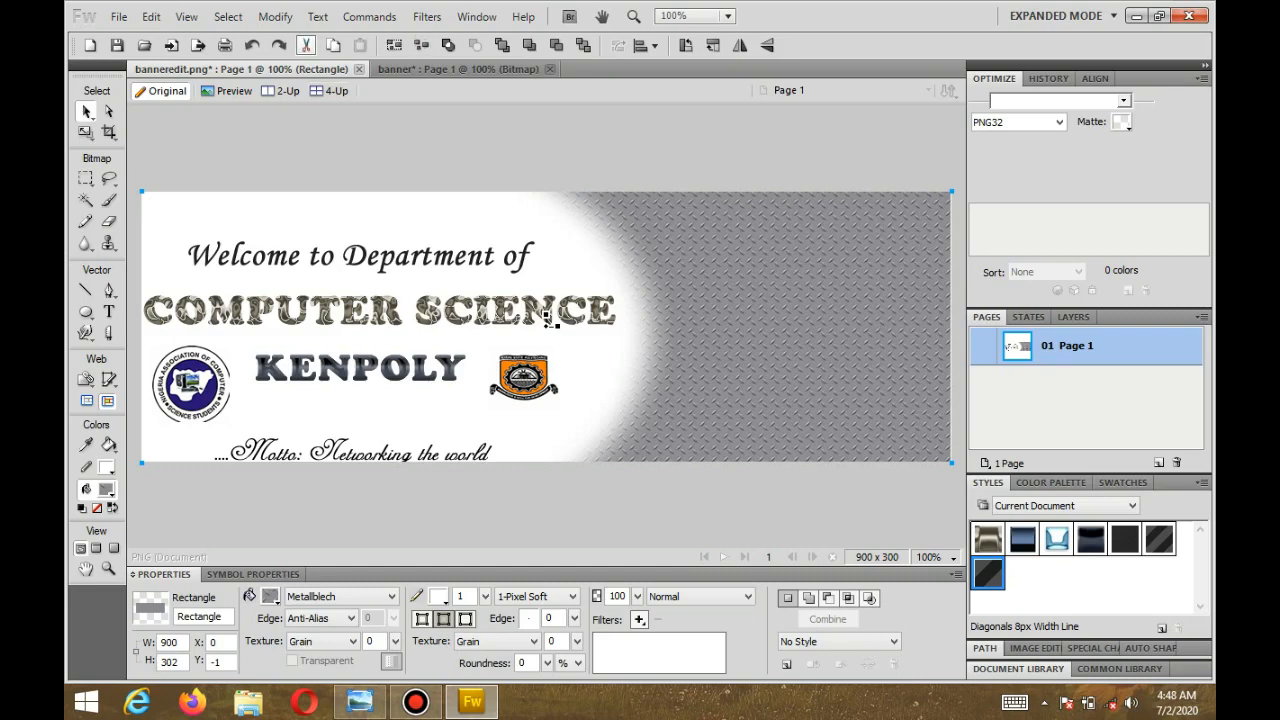
{"action": "left_click", "coordinate": [306, 45]}
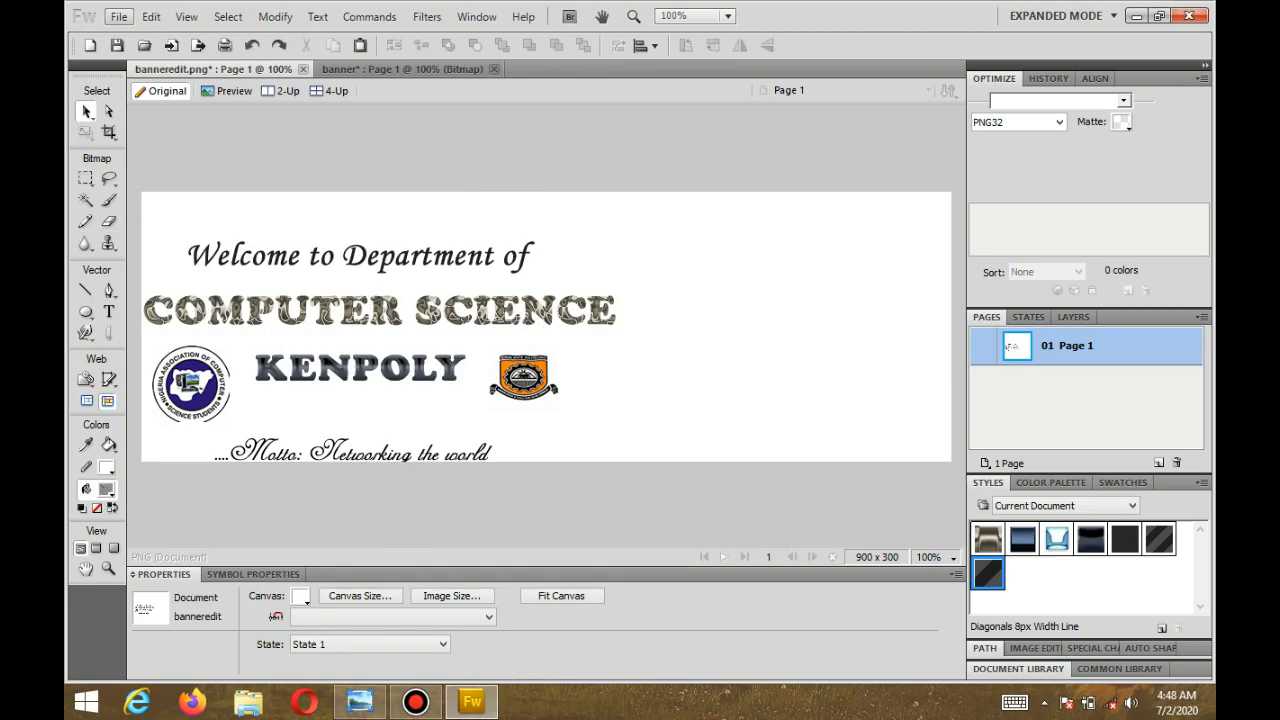
Step: Import Computer-Workplace-Black-and-White-HD-Wallpaper from the Pictures library's Wallpaper folder, placing it about 546 x 307 at X 384, Y -7
{"action": "left_click", "coordinate": [118, 17]}
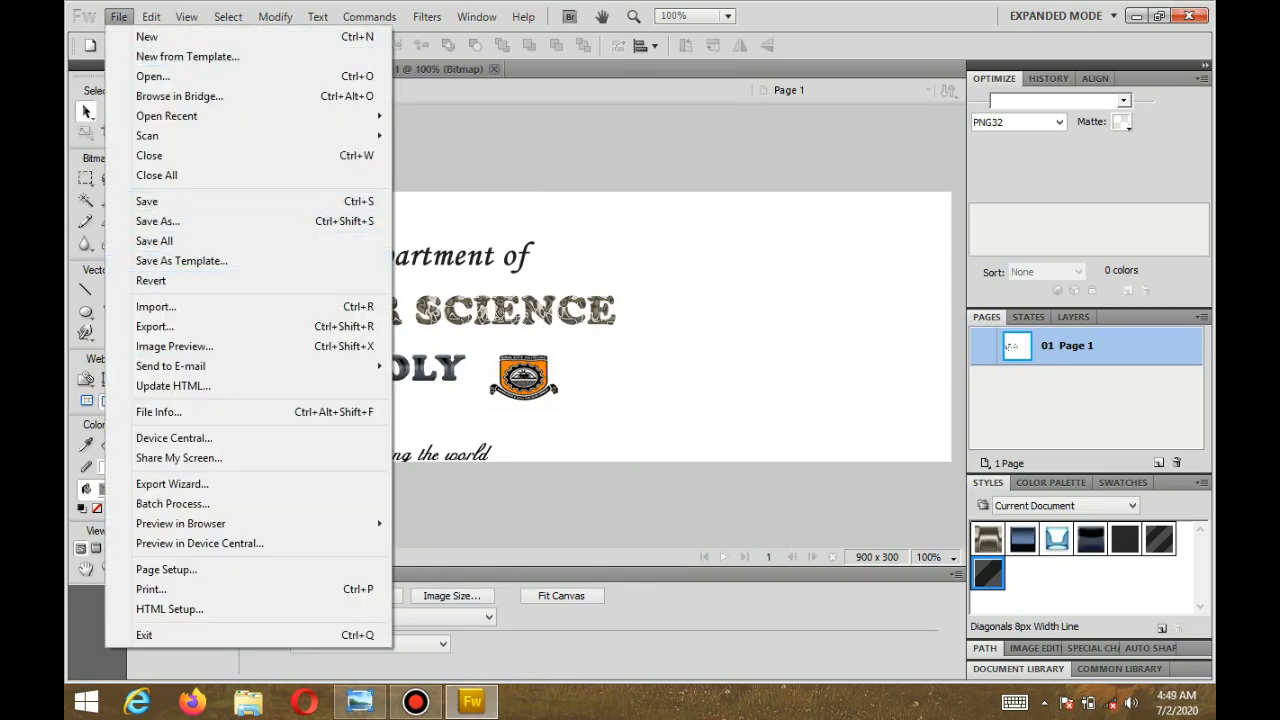
{"action": "left_click", "coordinate": [156, 306]}
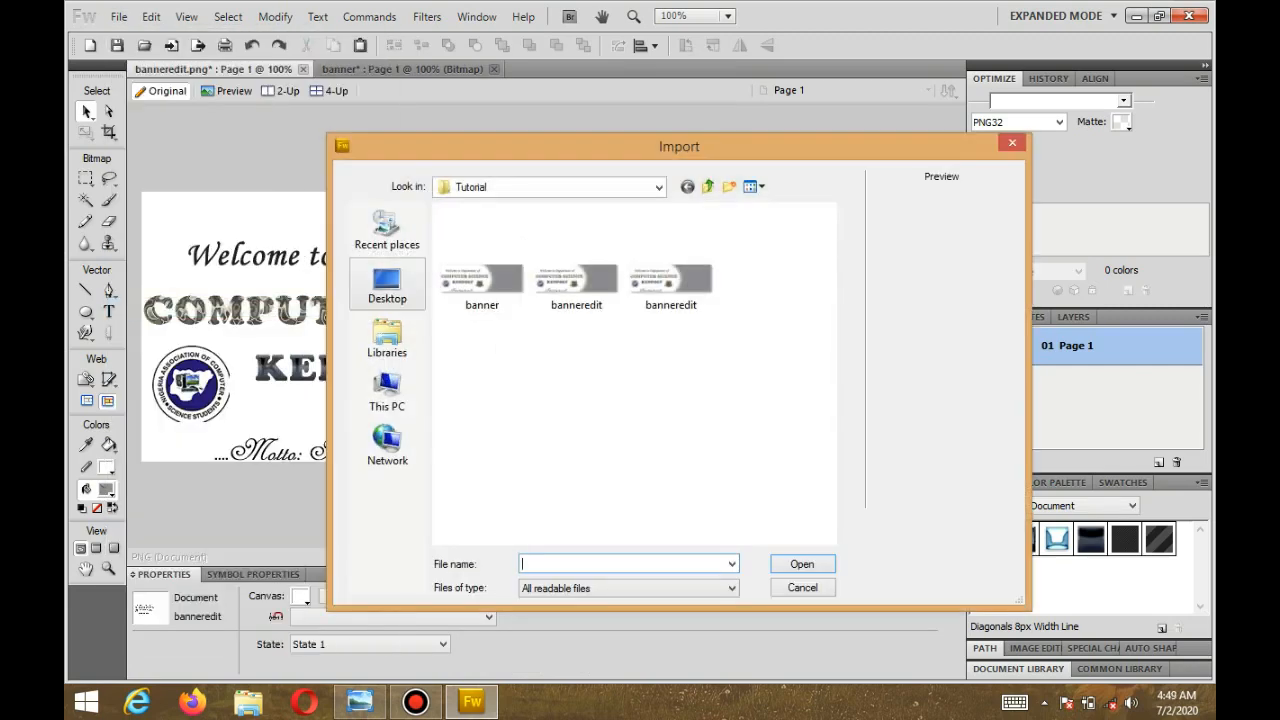
{"action": "left_click", "coordinate": [470, 187]}
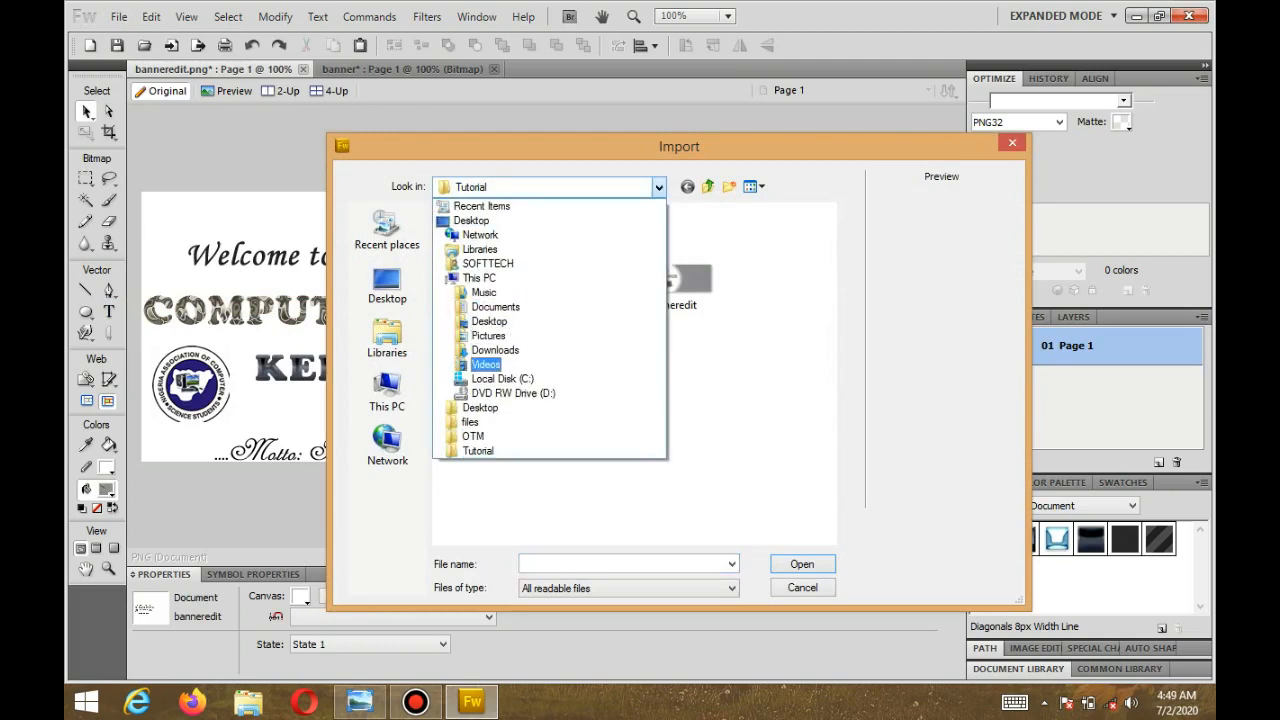
{"action": "left_click", "coordinate": [387, 338]}
{"action": "left_click", "coordinate": [387, 338]}
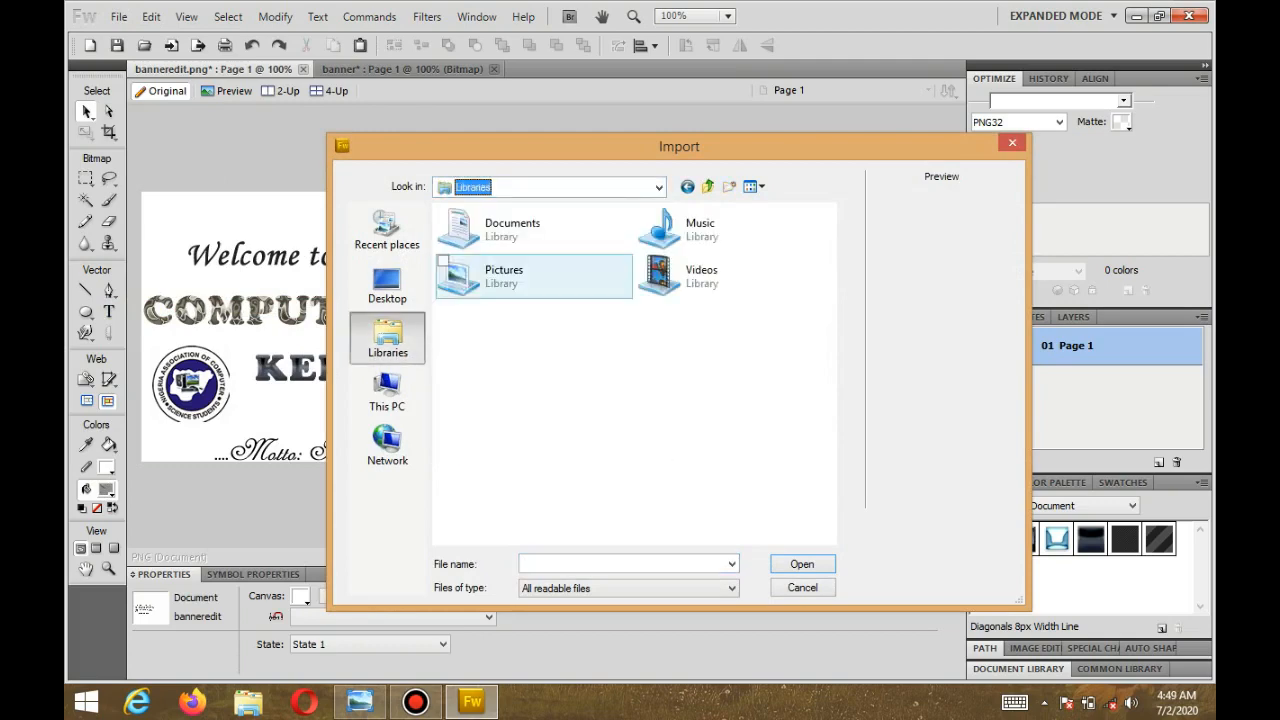
{"action": "double_click", "coordinate": [504, 275]}
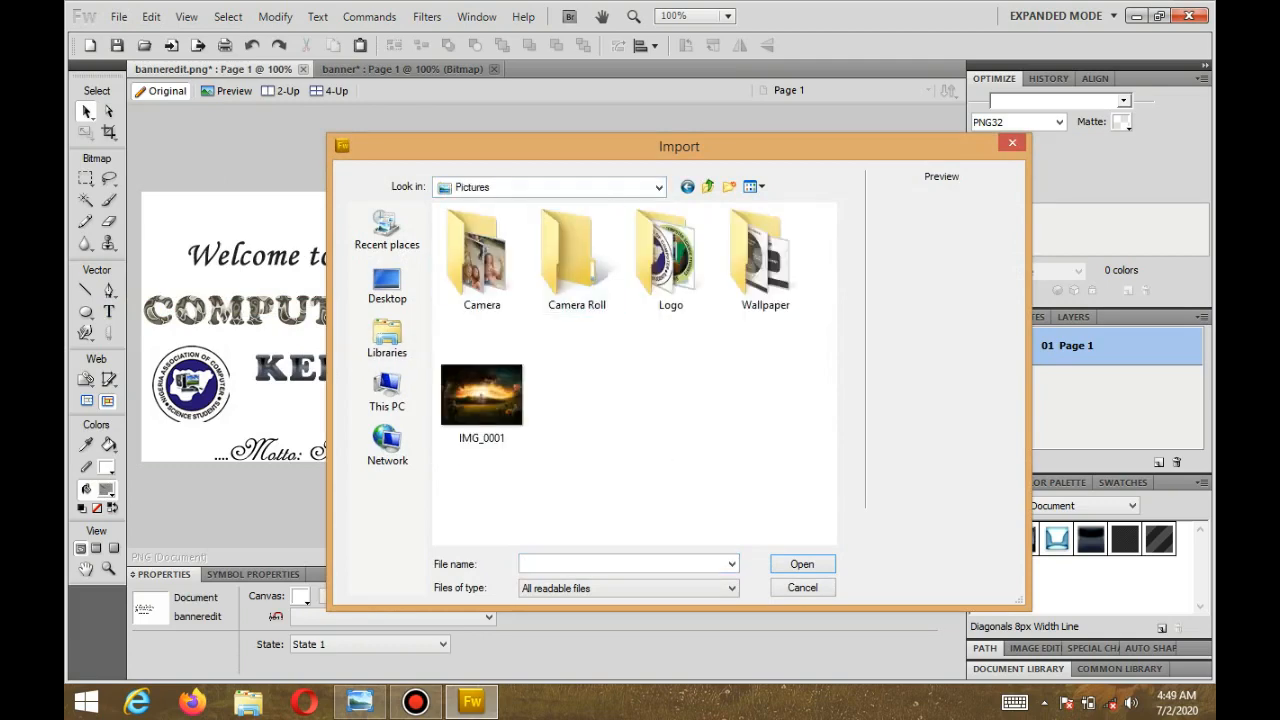
{"action": "double_click", "coordinate": [765, 258]}
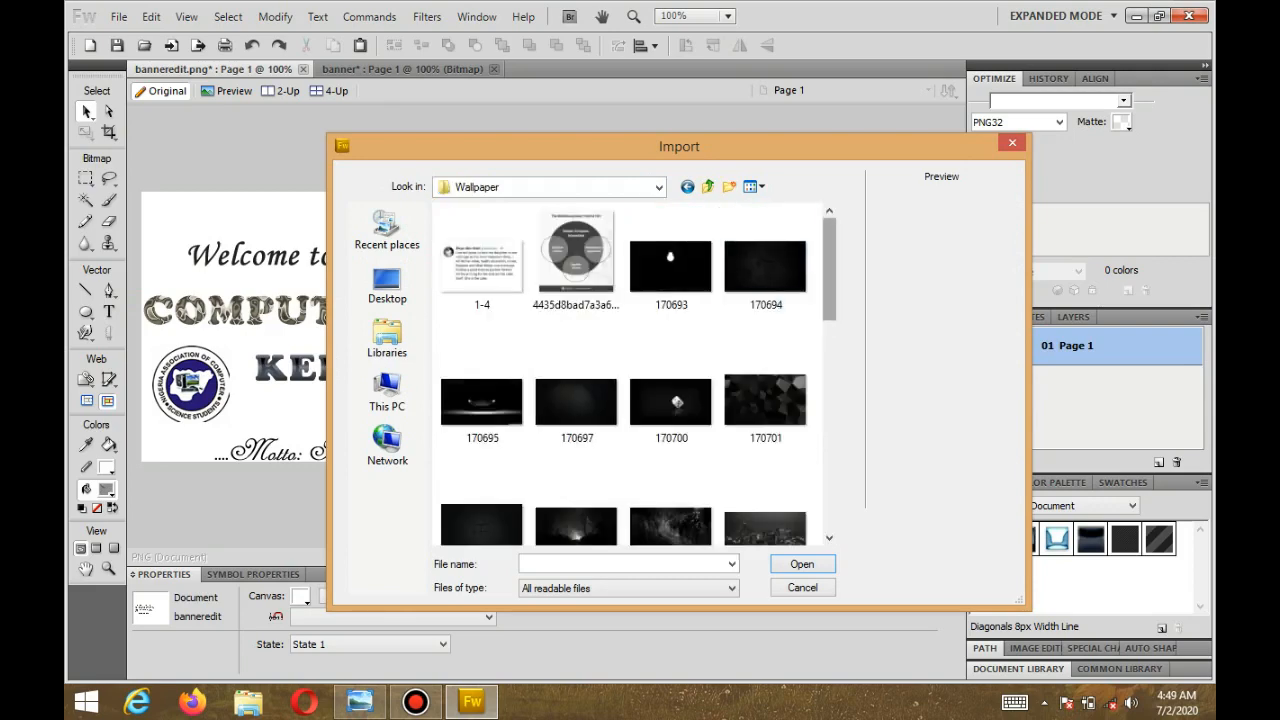
{"action": "scroll", "coordinate": [765, 258], "scroll_direction": "down", "scroll_amount": 10}
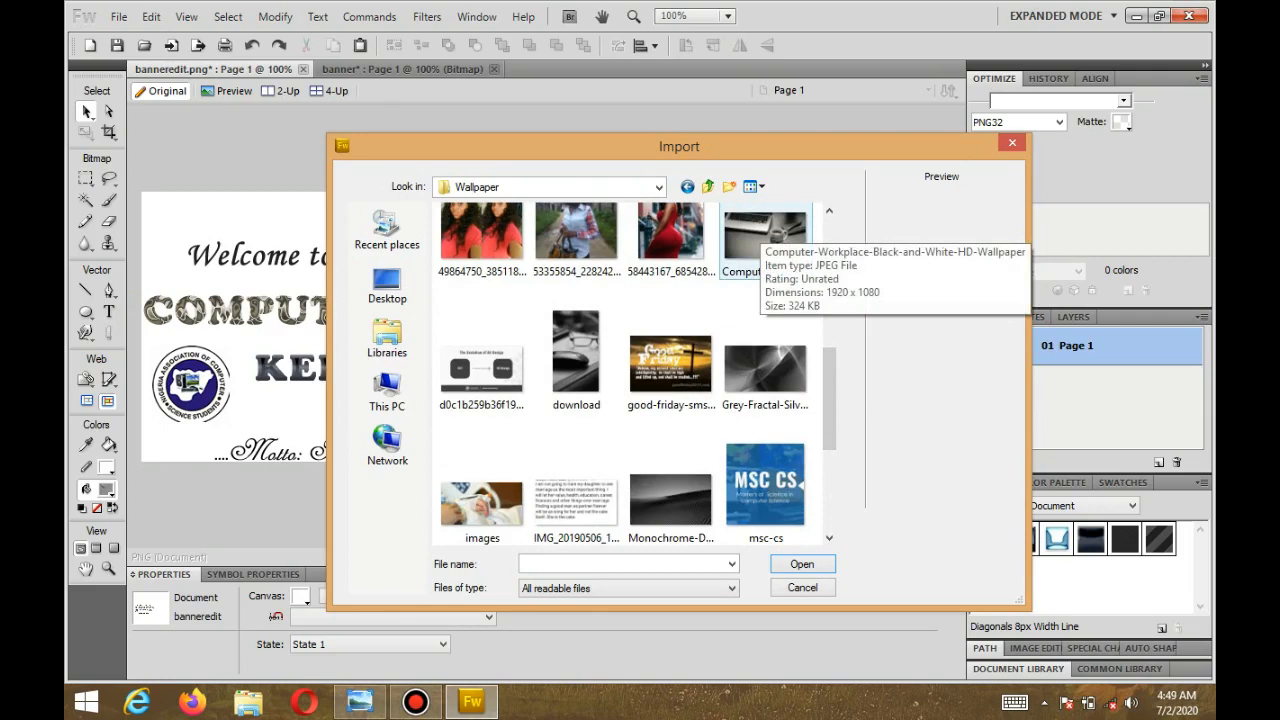
{"action": "double_click", "coordinate": [765, 250]}
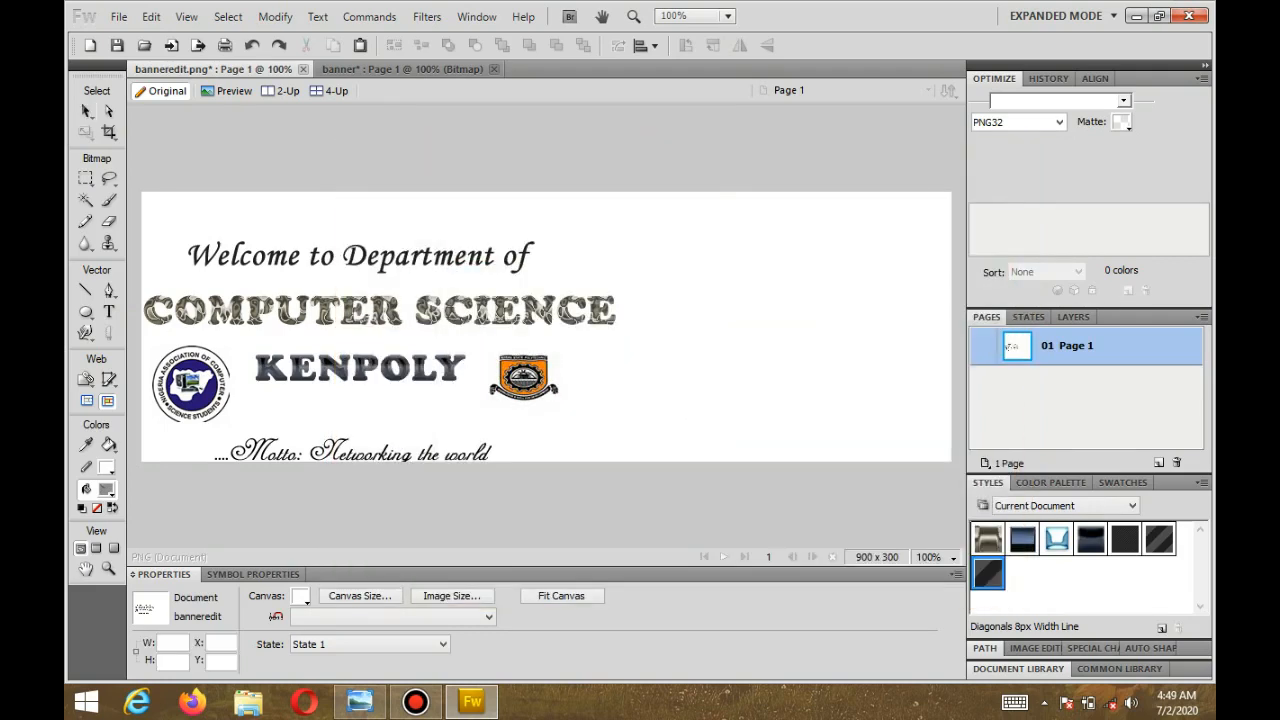
{"action": "left_click_drag", "start_coordinate": [487, 186], "coordinate": [965, 462]}
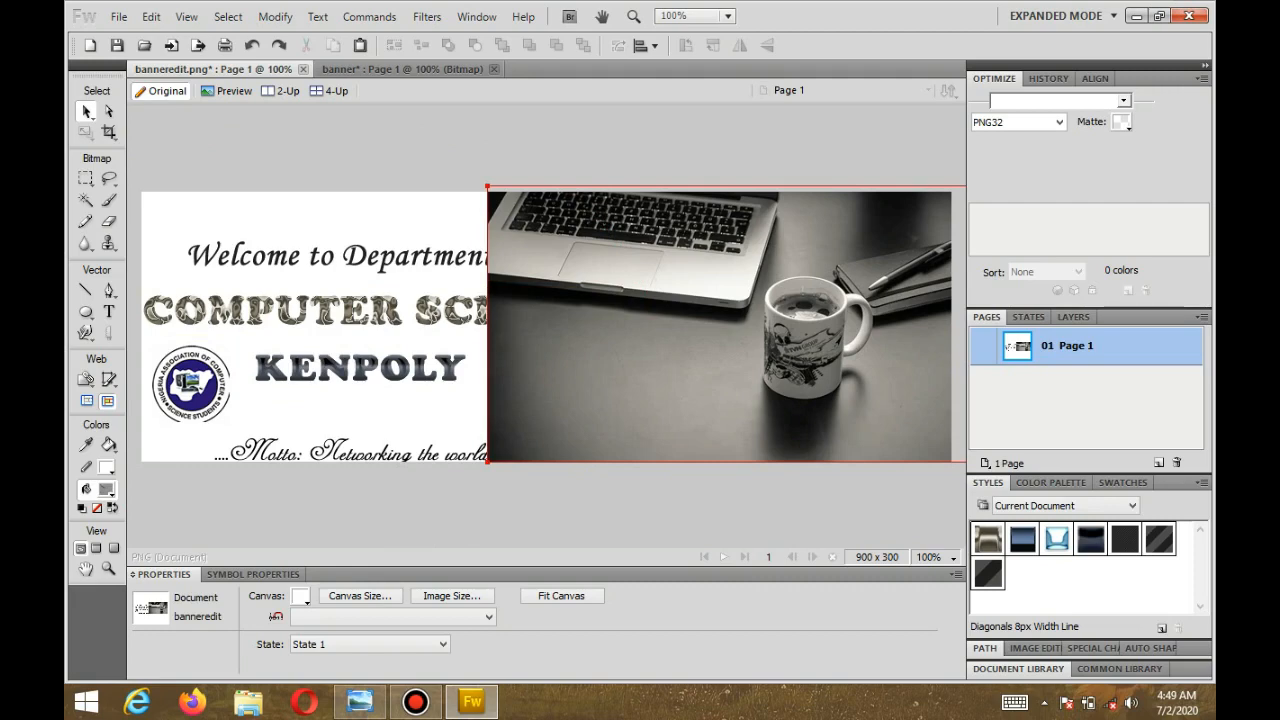
Step: Send the imported workplace photo to the back, deselect it, and save the banneredit PNG
{"action": "right_click", "coordinate": [533, 300]}
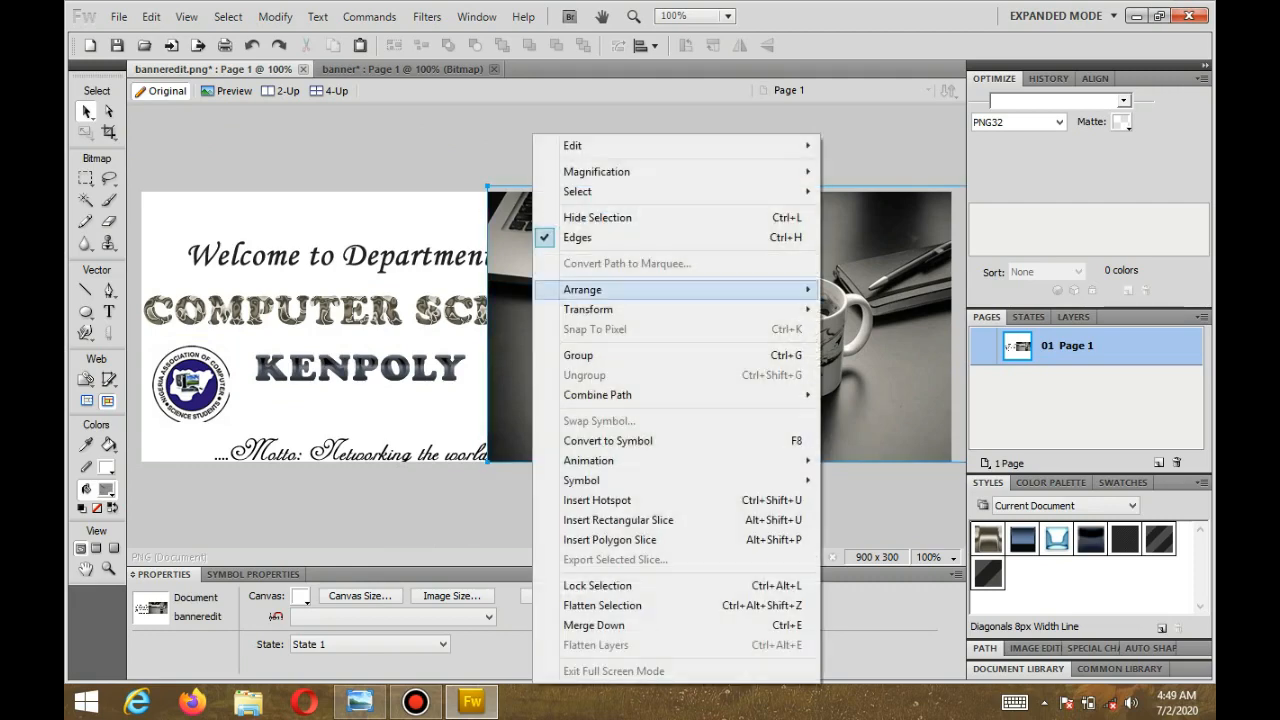
{"action": "mouse_move", "coordinate": [590, 289]}
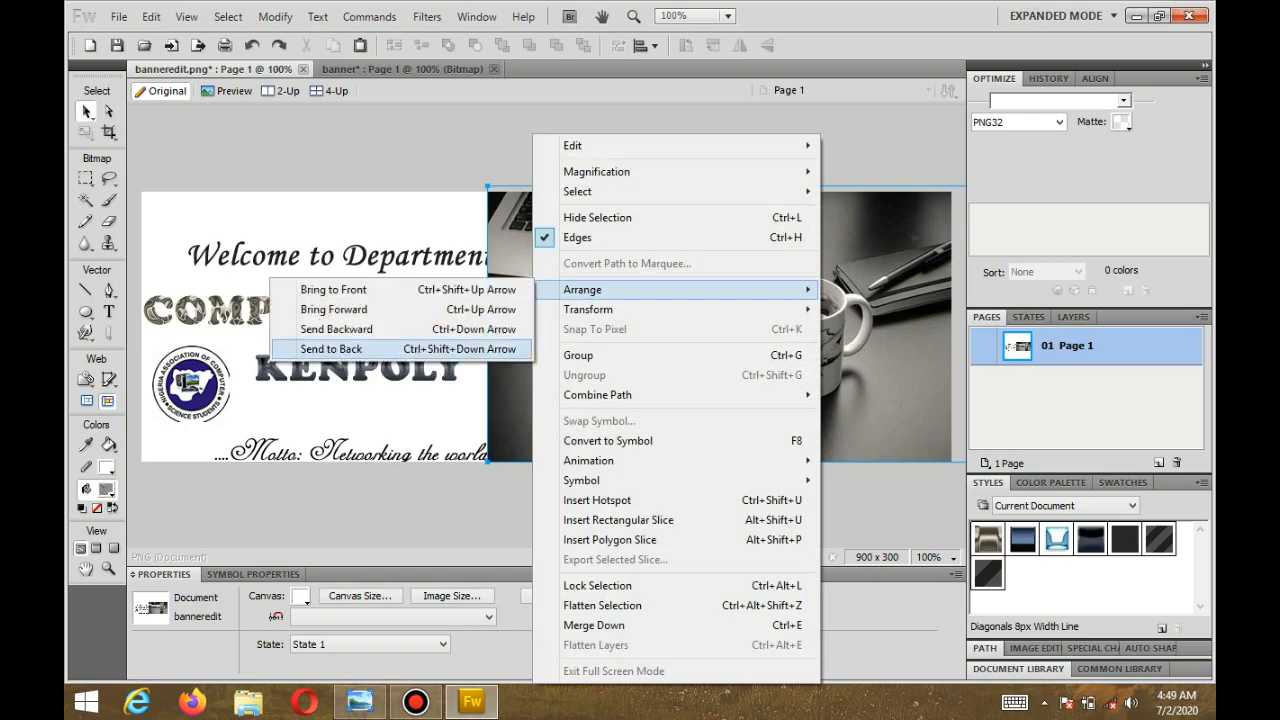
{"action": "left_click", "coordinate": [331, 348]}
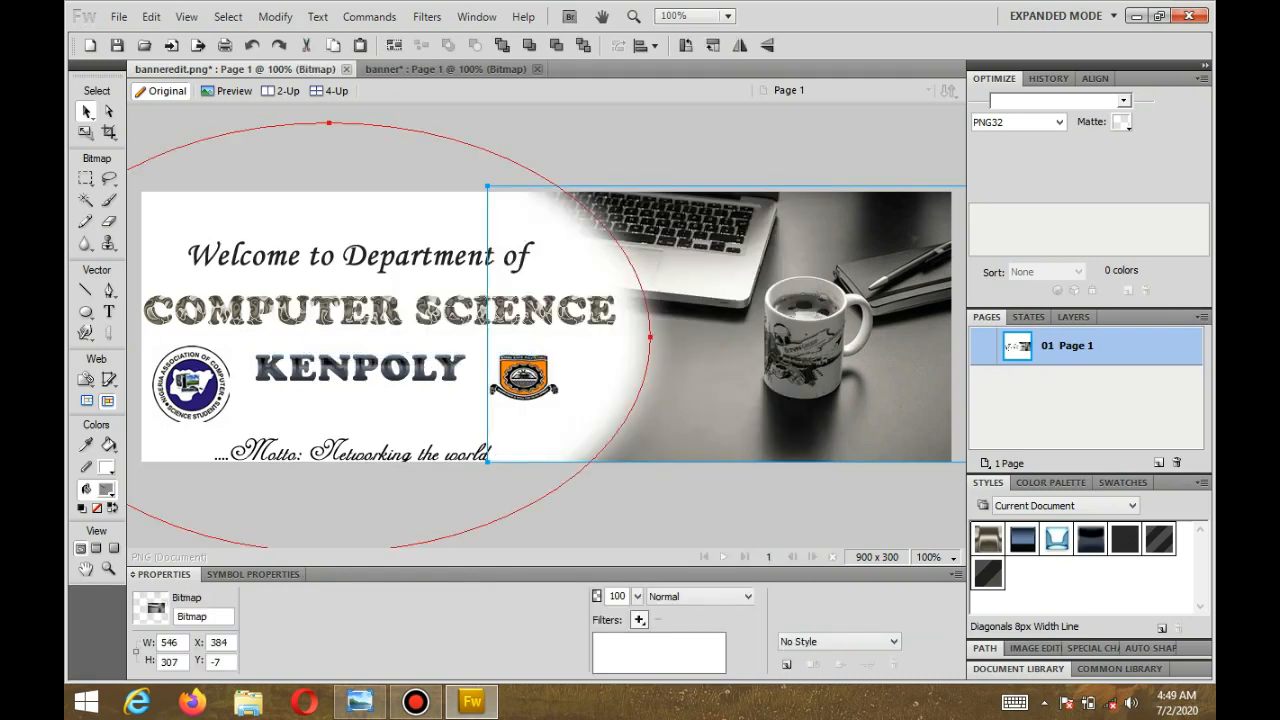
{"action": "key", "text": "ctrl+d"}
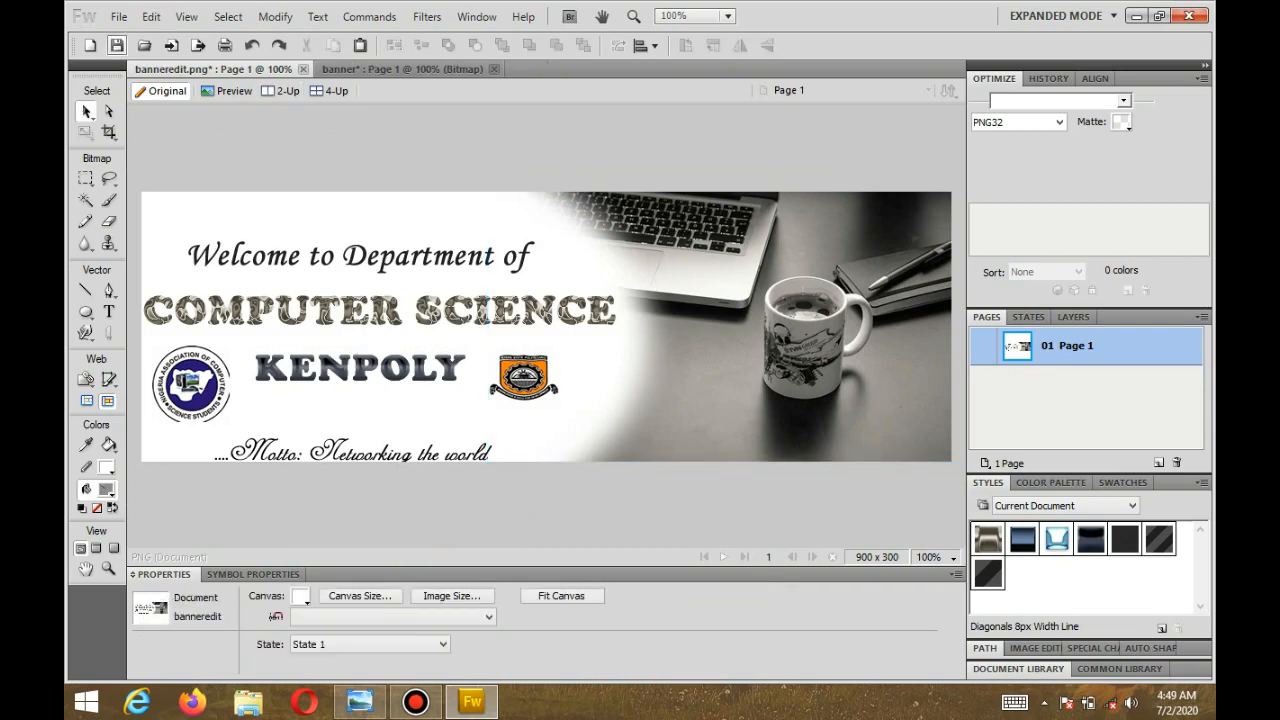
{"action": "left_click", "coordinate": [117, 45]}
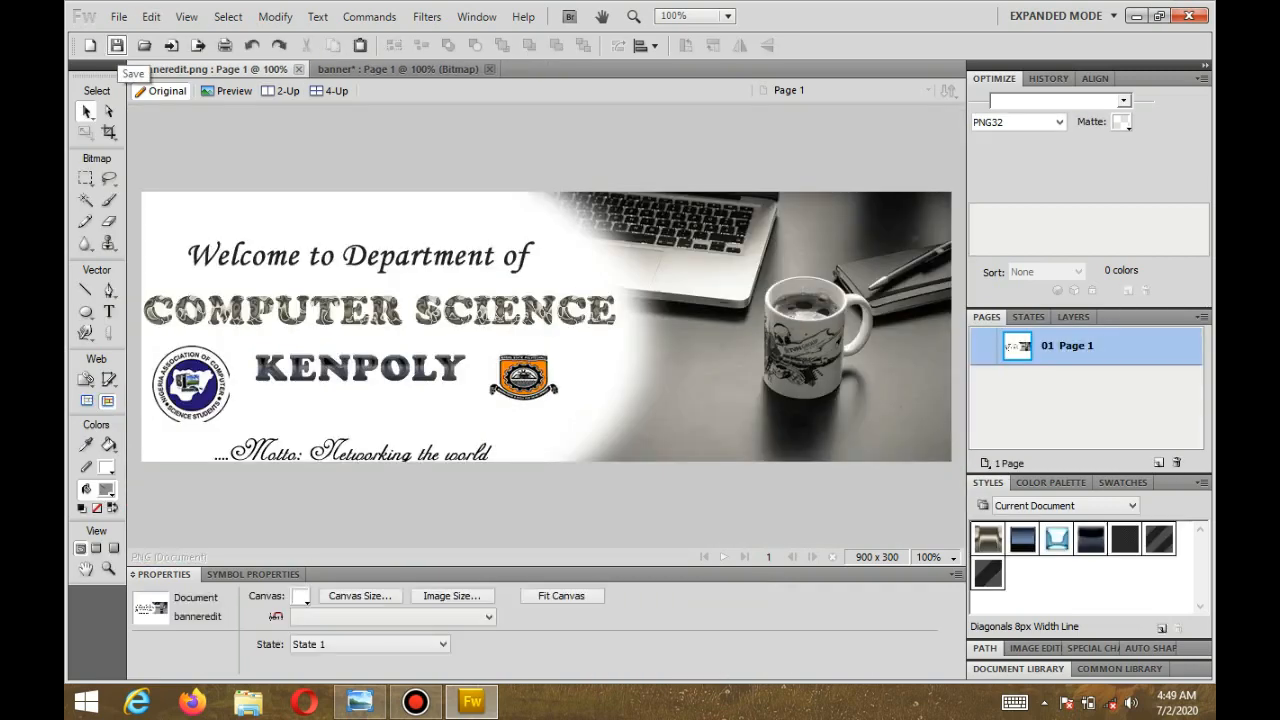
Step: Switch to the banner JPEG document and close it without saving its changes
{"action": "left_click", "coordinate": [118, 17]}
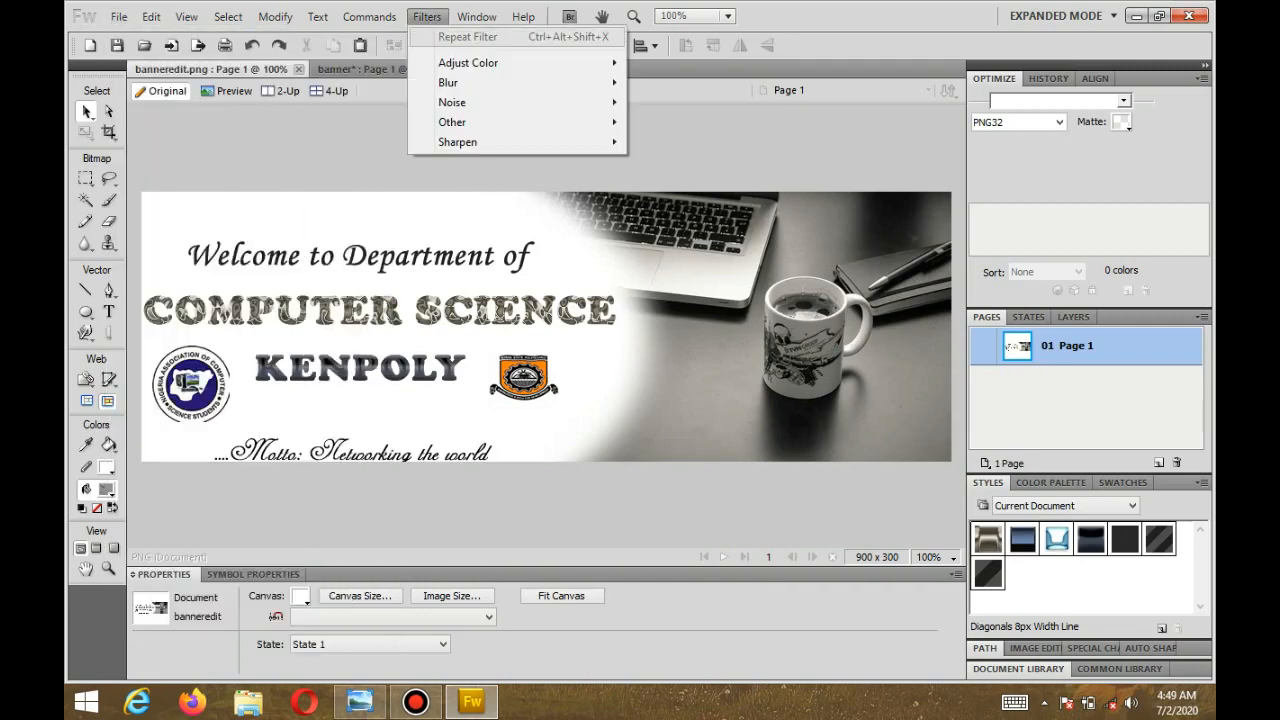
{"action": "left_click", "coordinate": [427, 17]}
{"action": "left_click", "coordinate": [400, 69]}
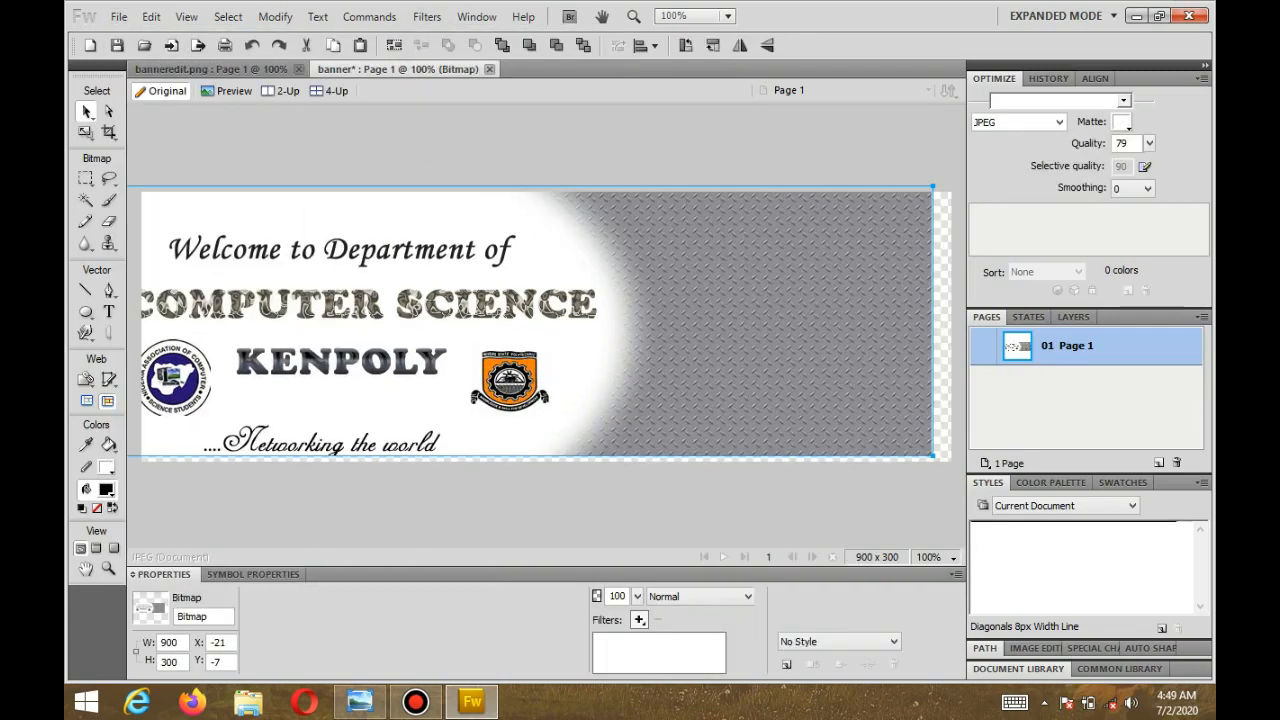
{"action": "left_click", "coordinate": [489, 69]}
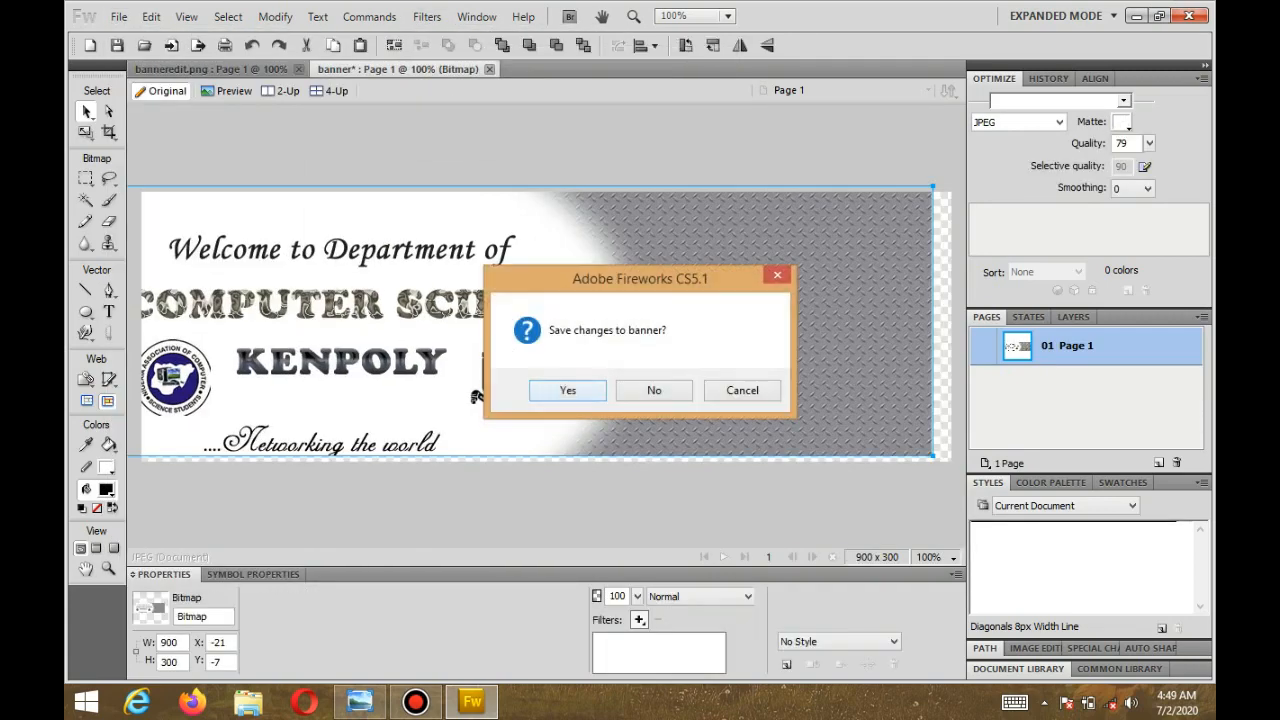
{"action": "left_click", "coordinate": [654, 390]}
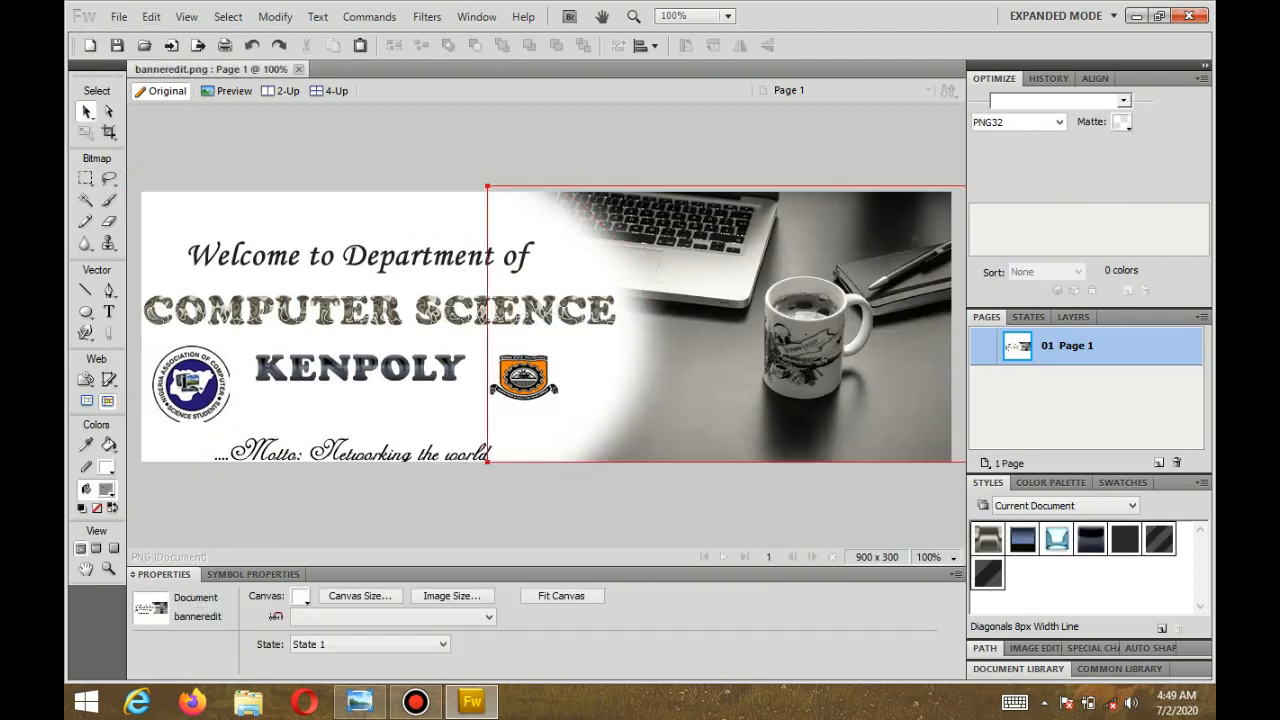
{"action": "left_click", "coordinate": [654, 390]}
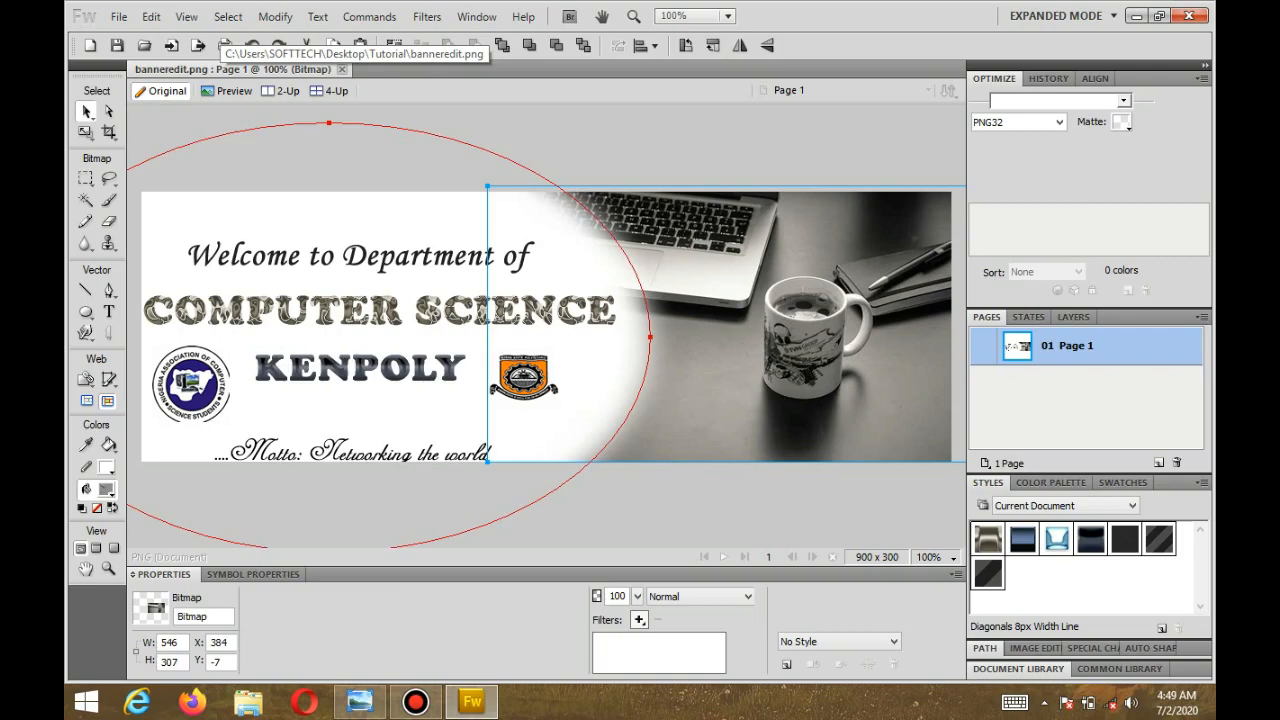
{"action": "left_click", "coordinate": [560, 430]}
{"action": "key", "text": "ctrl+d"}
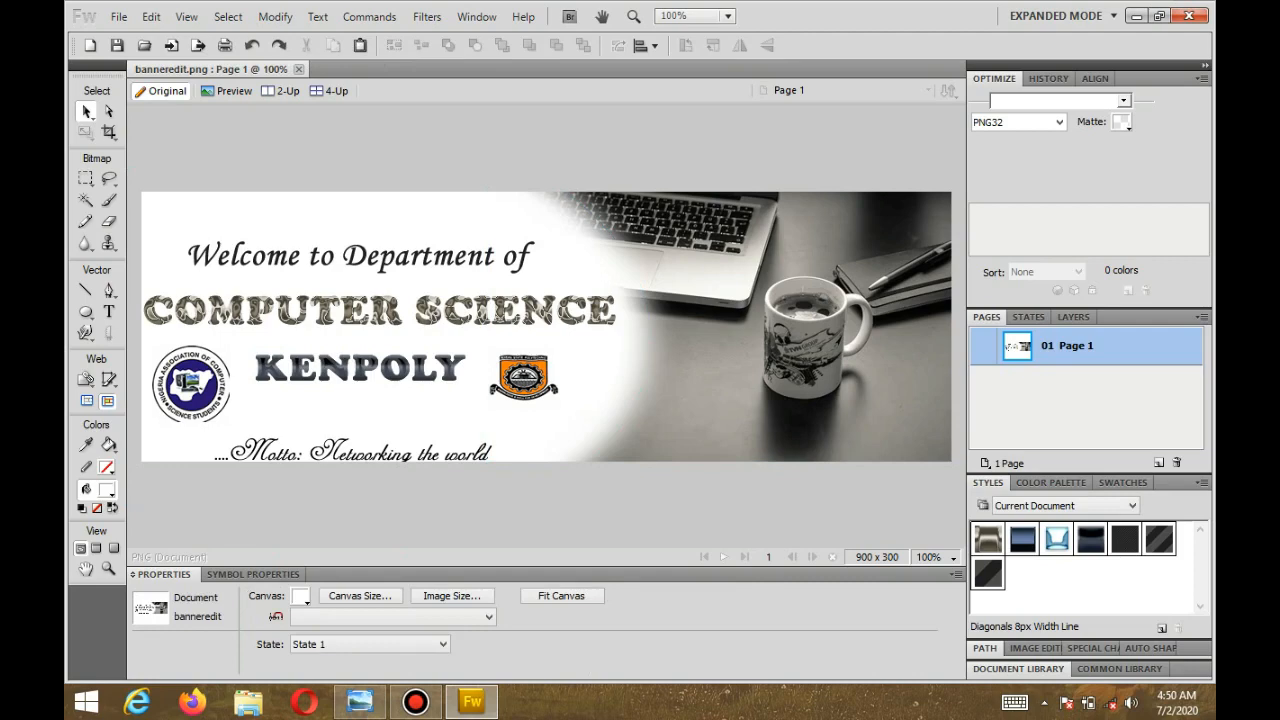
{"action": "left_click", "coordinate": [700, 280]}
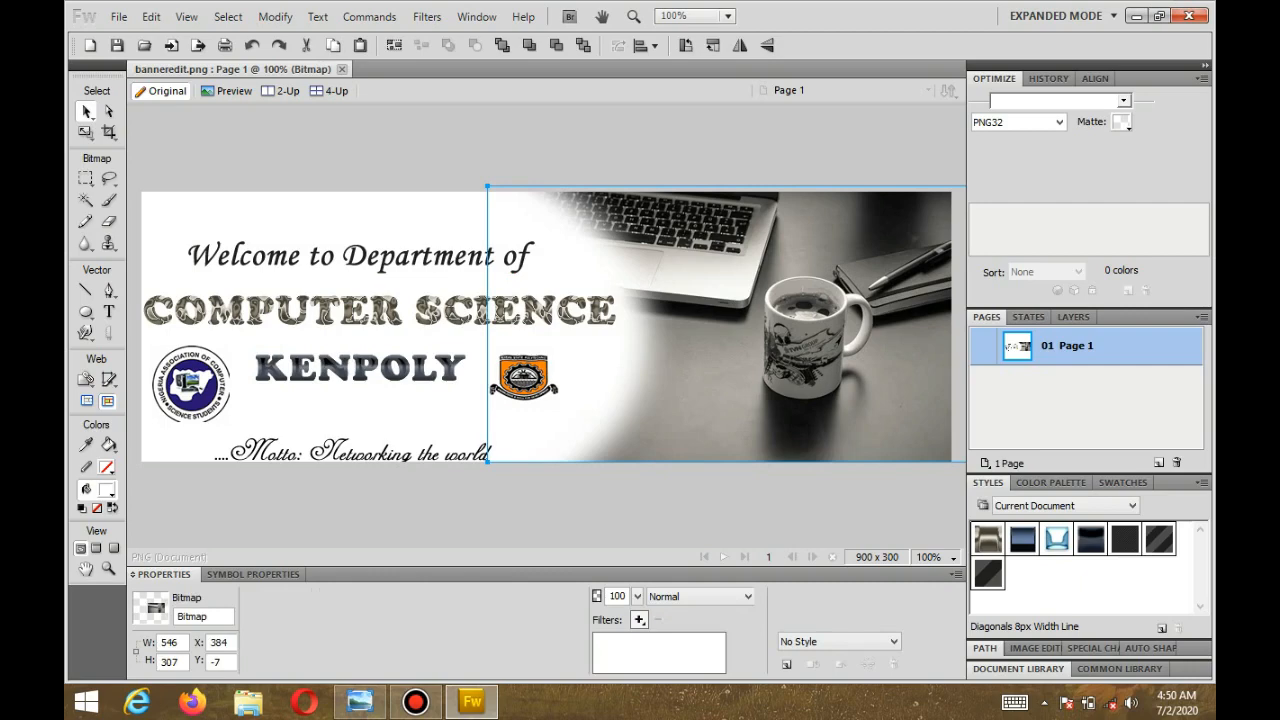
{"action": "key", "text": "ctrl+d"}
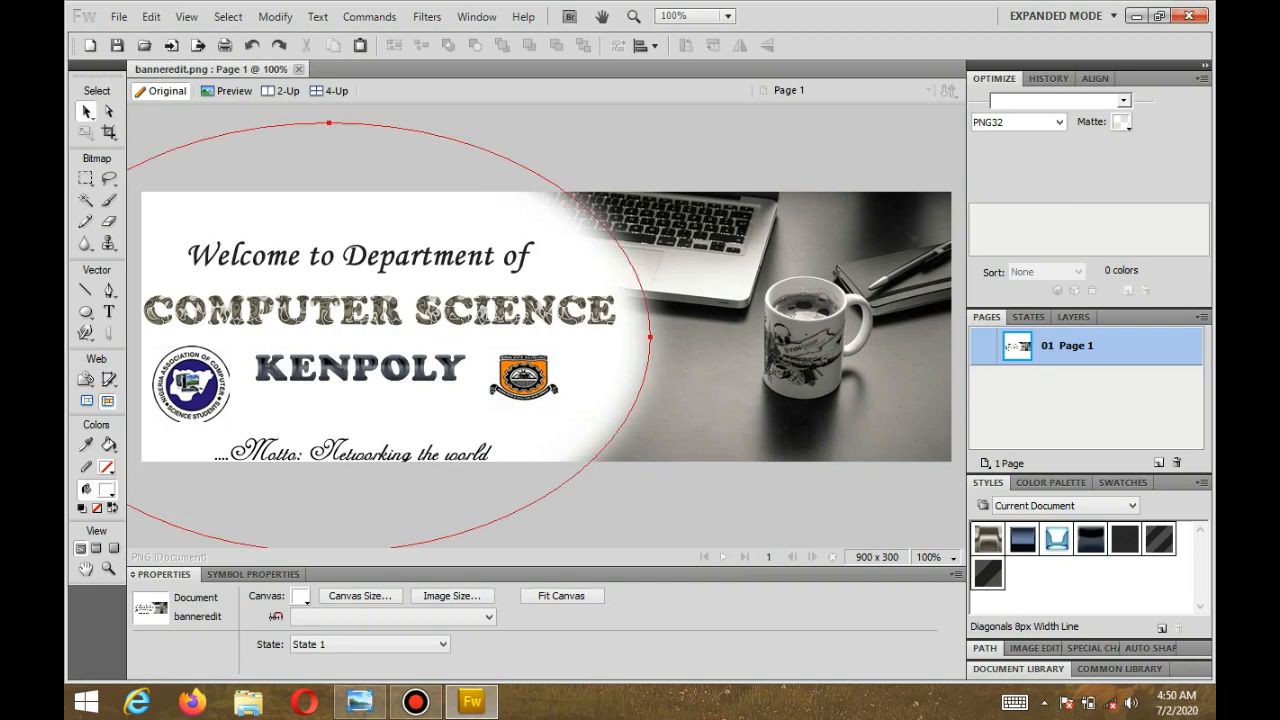
{"action": "left_click", "coordinate": [720, 326]}
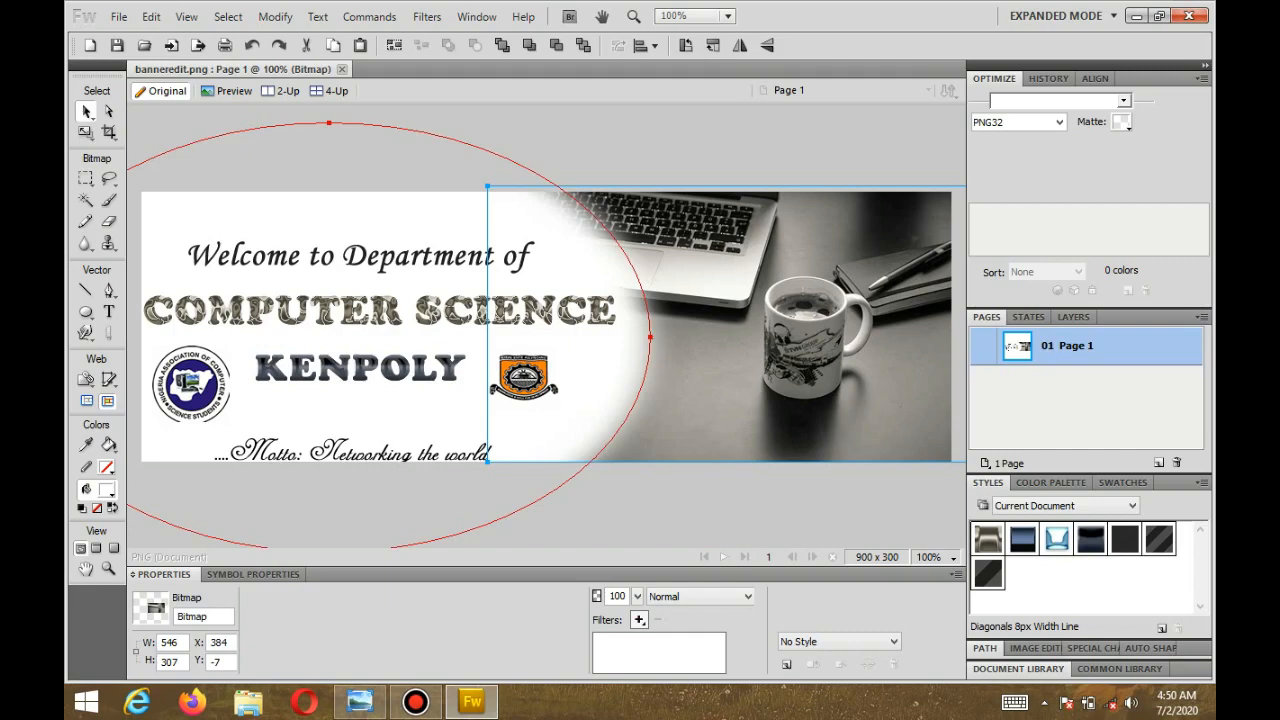
{"action": "left_click", "coordinate": [116, 45]}
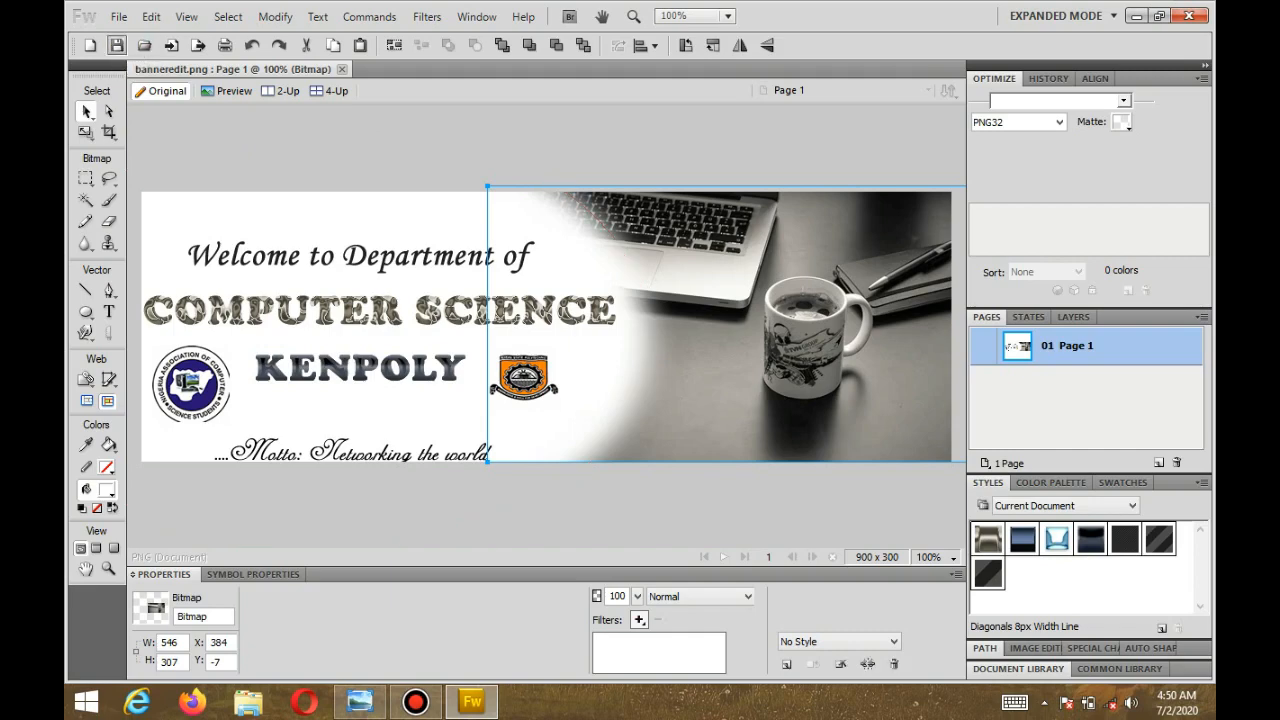